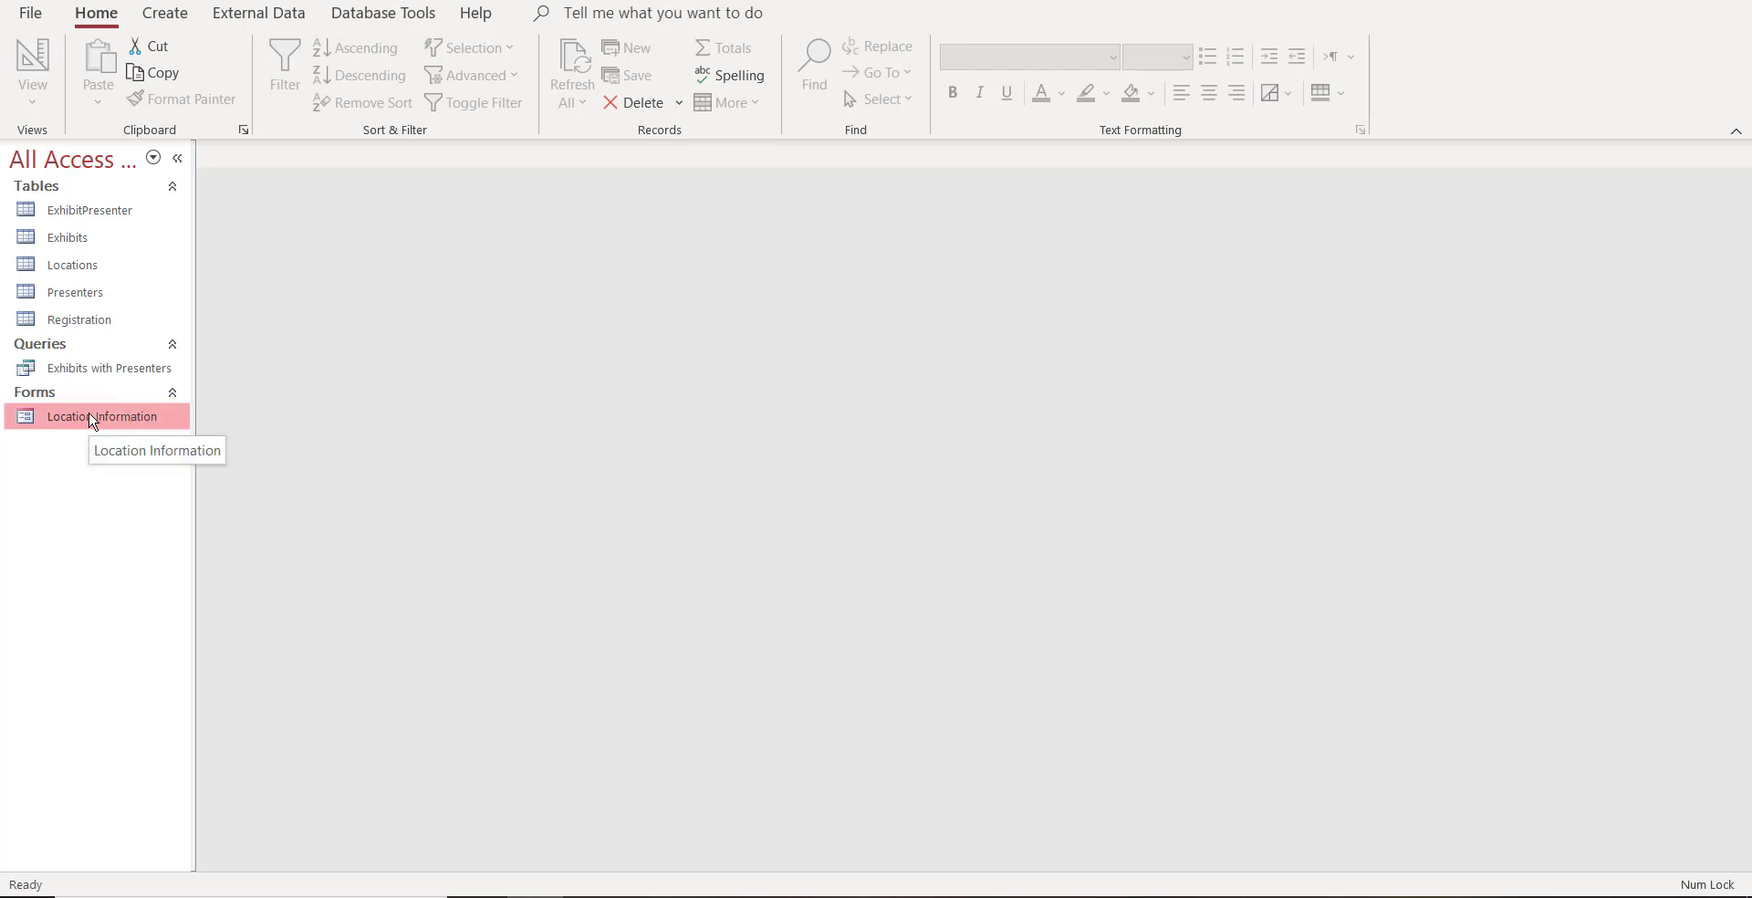
# - Open the Location Information form to view its layout, and close it again
pyautogui.doubleClick(92, 418)
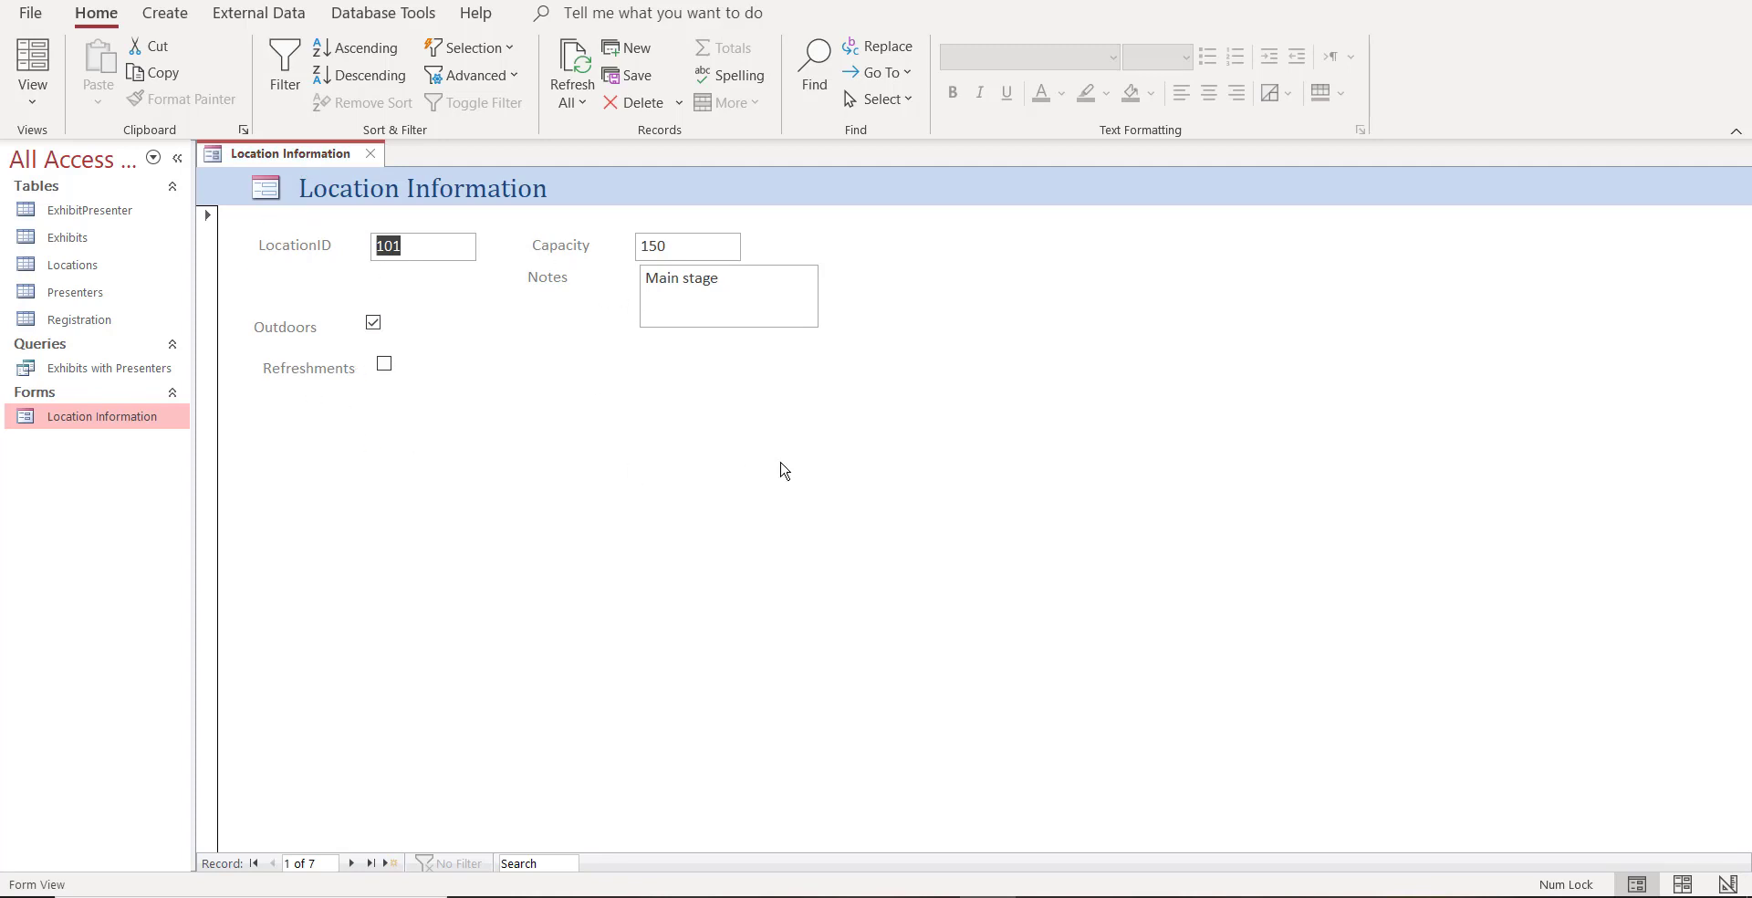
pyautogui.click(372, 154)
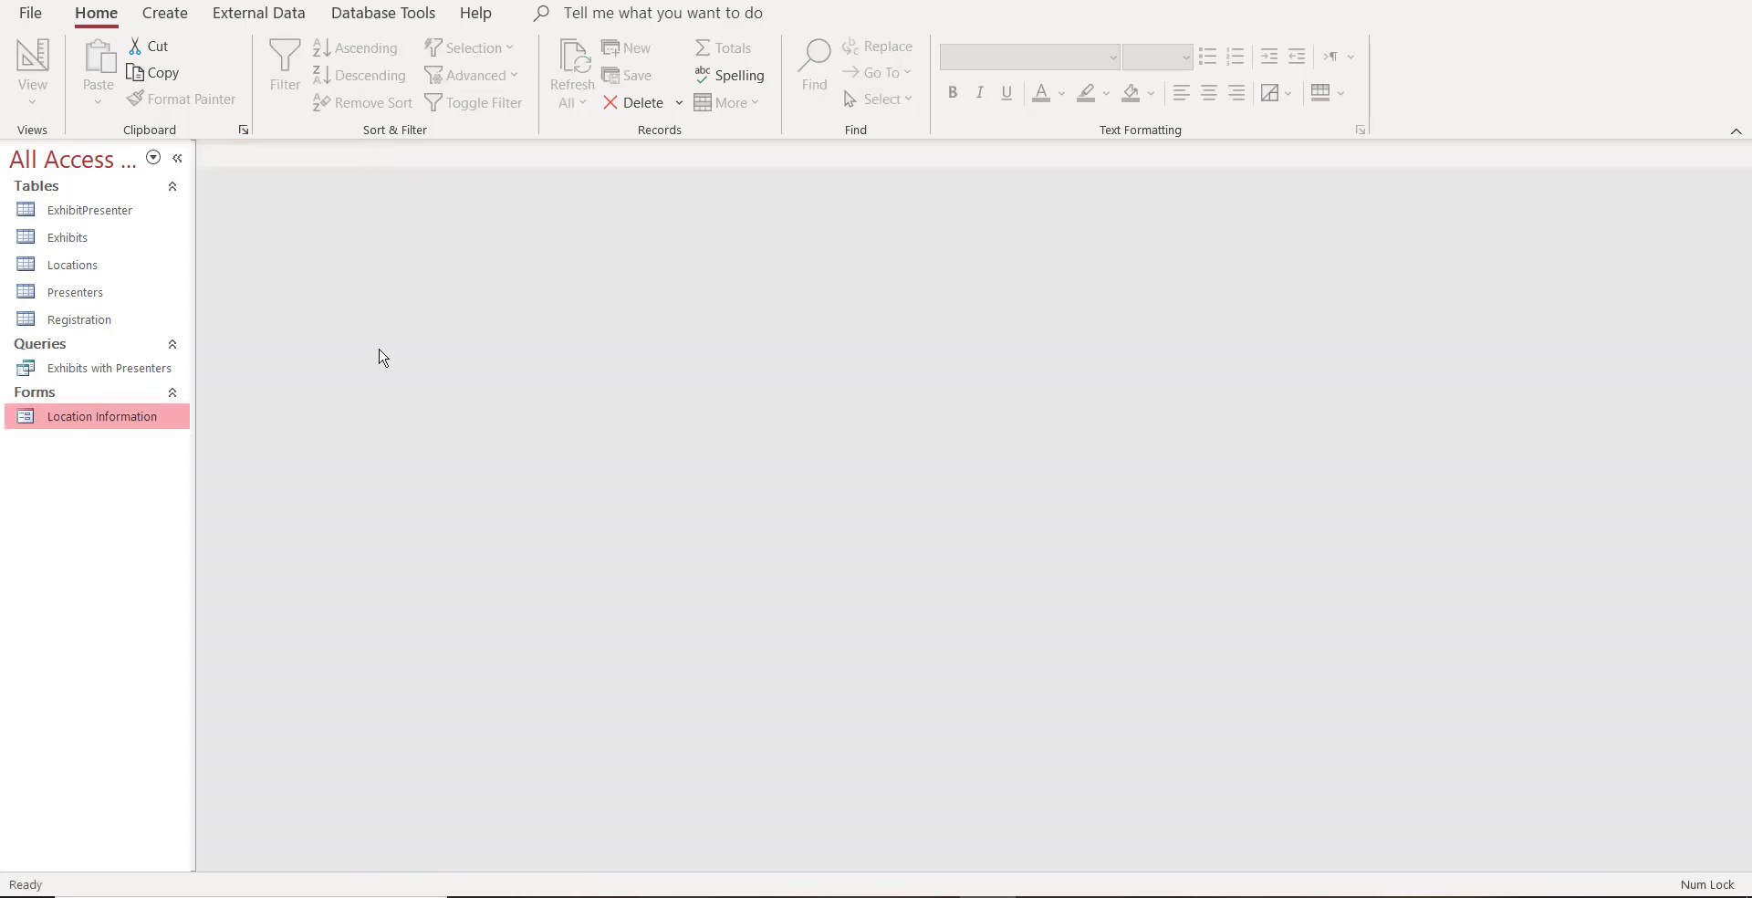
# - Create a basic form from the Presenters table
pyautogui.click(165, 13)
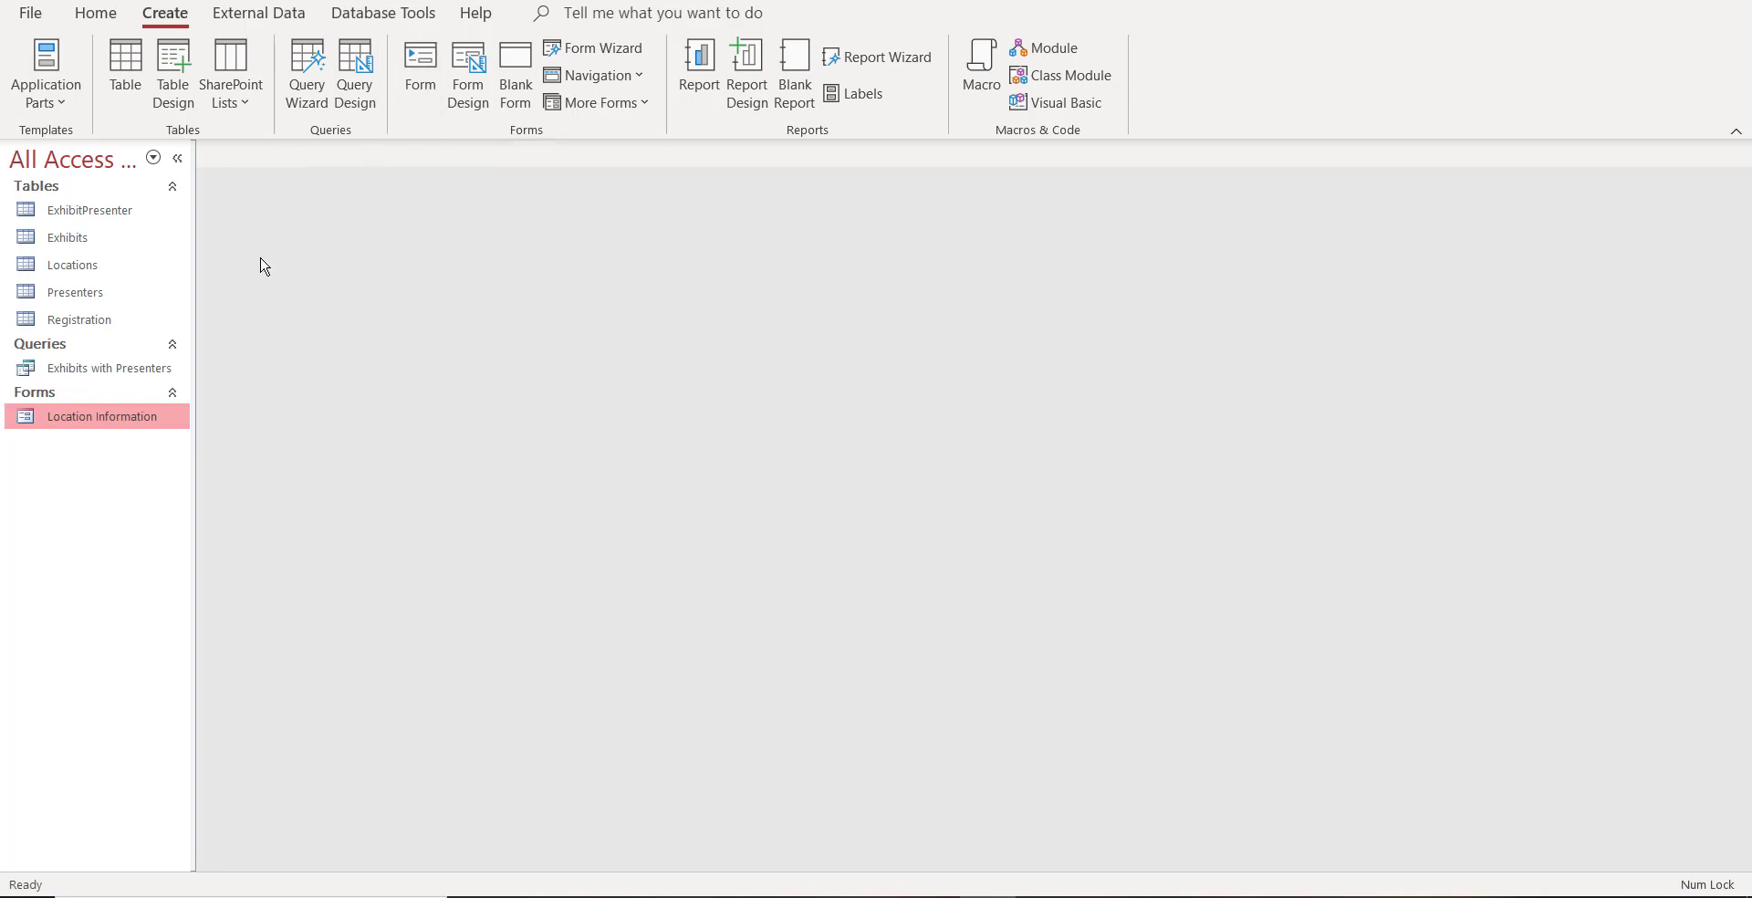
pyautogui.click(87, 293)
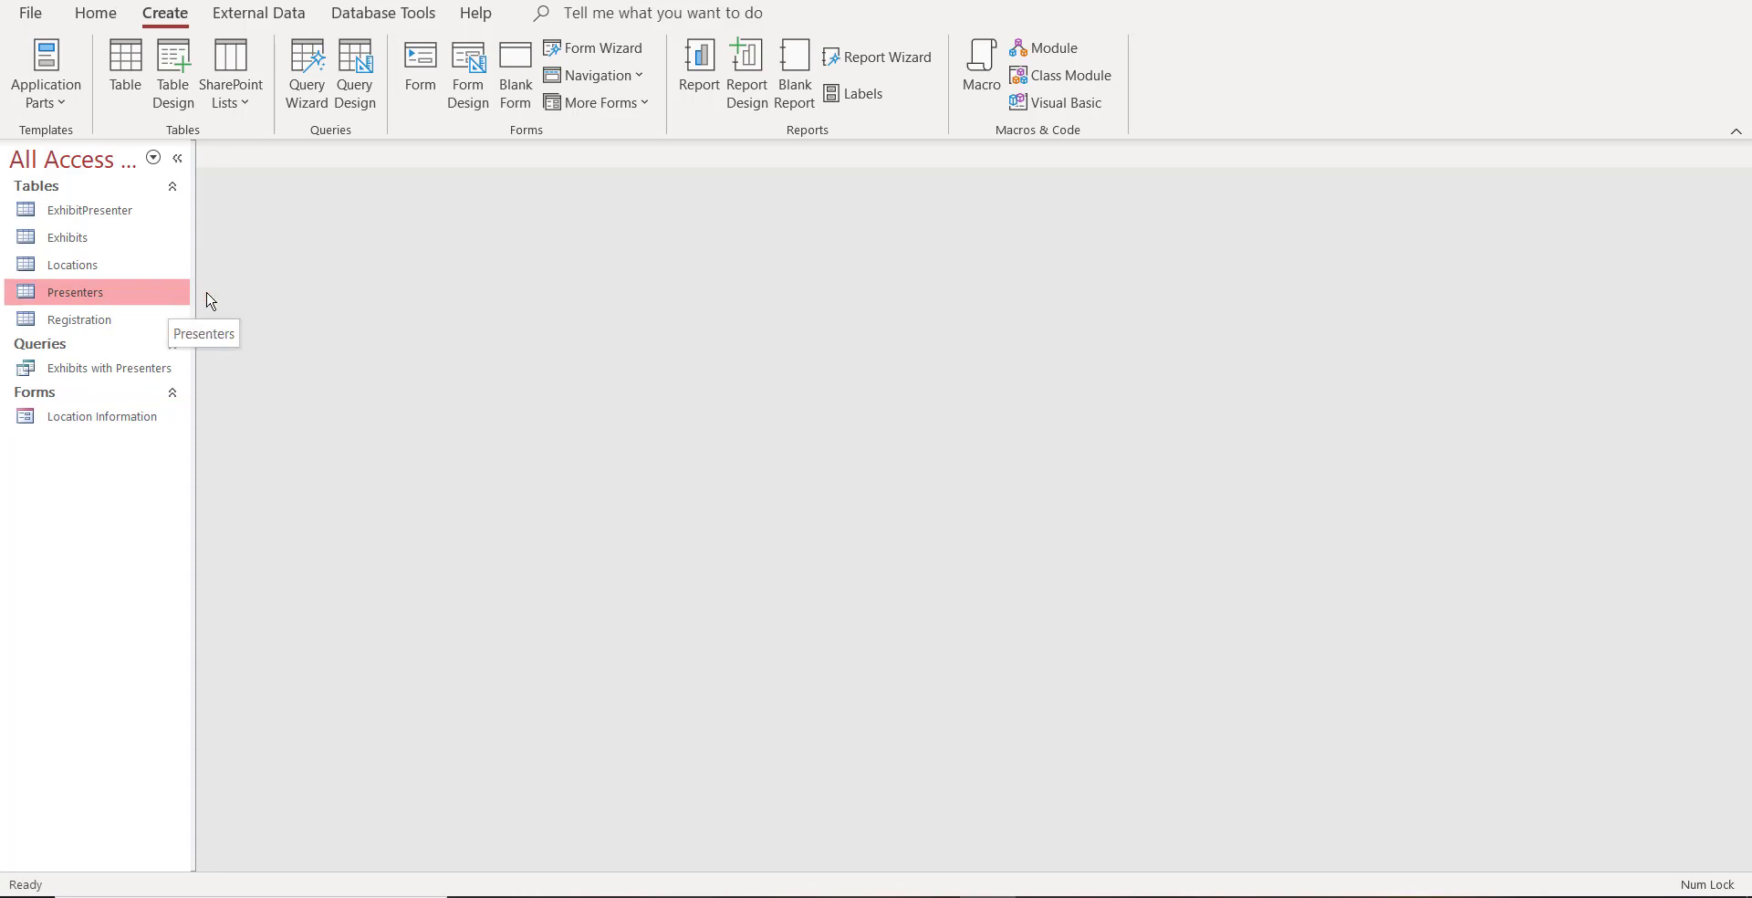
pyautogui.click(422, 80)
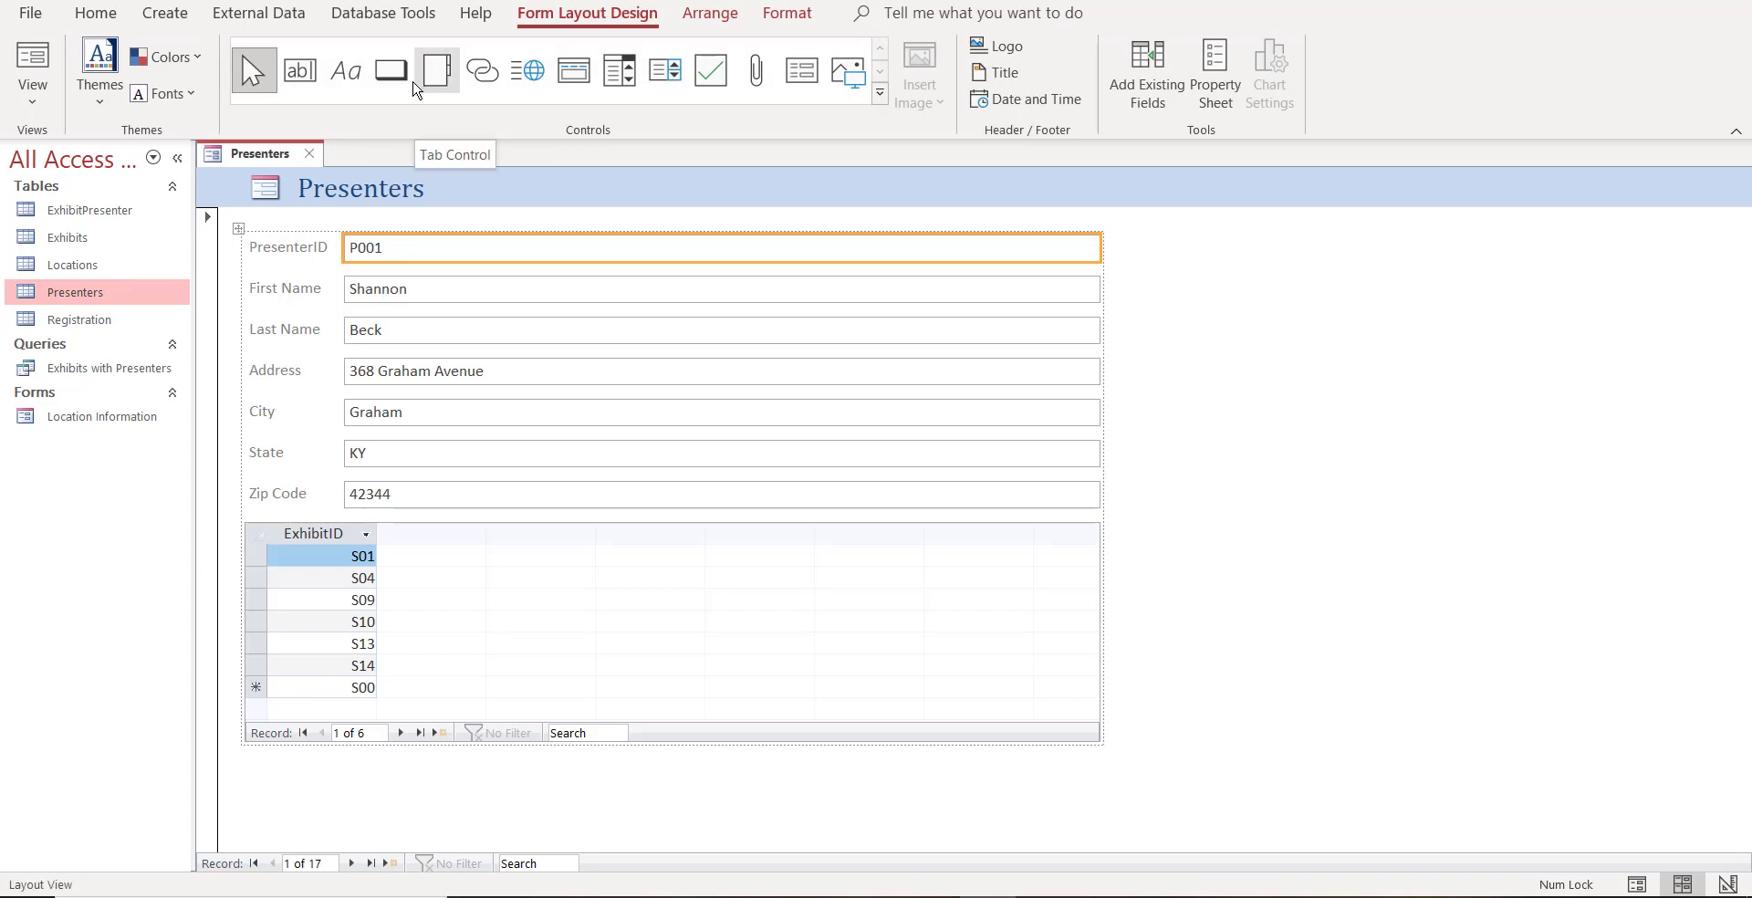
# - Open the database relationships and place the Exhibits and Locations tables in a row below ExhibitPresenter and Presenters
pyautogui.click(411, 16)
pyautogui.click(290, 66)
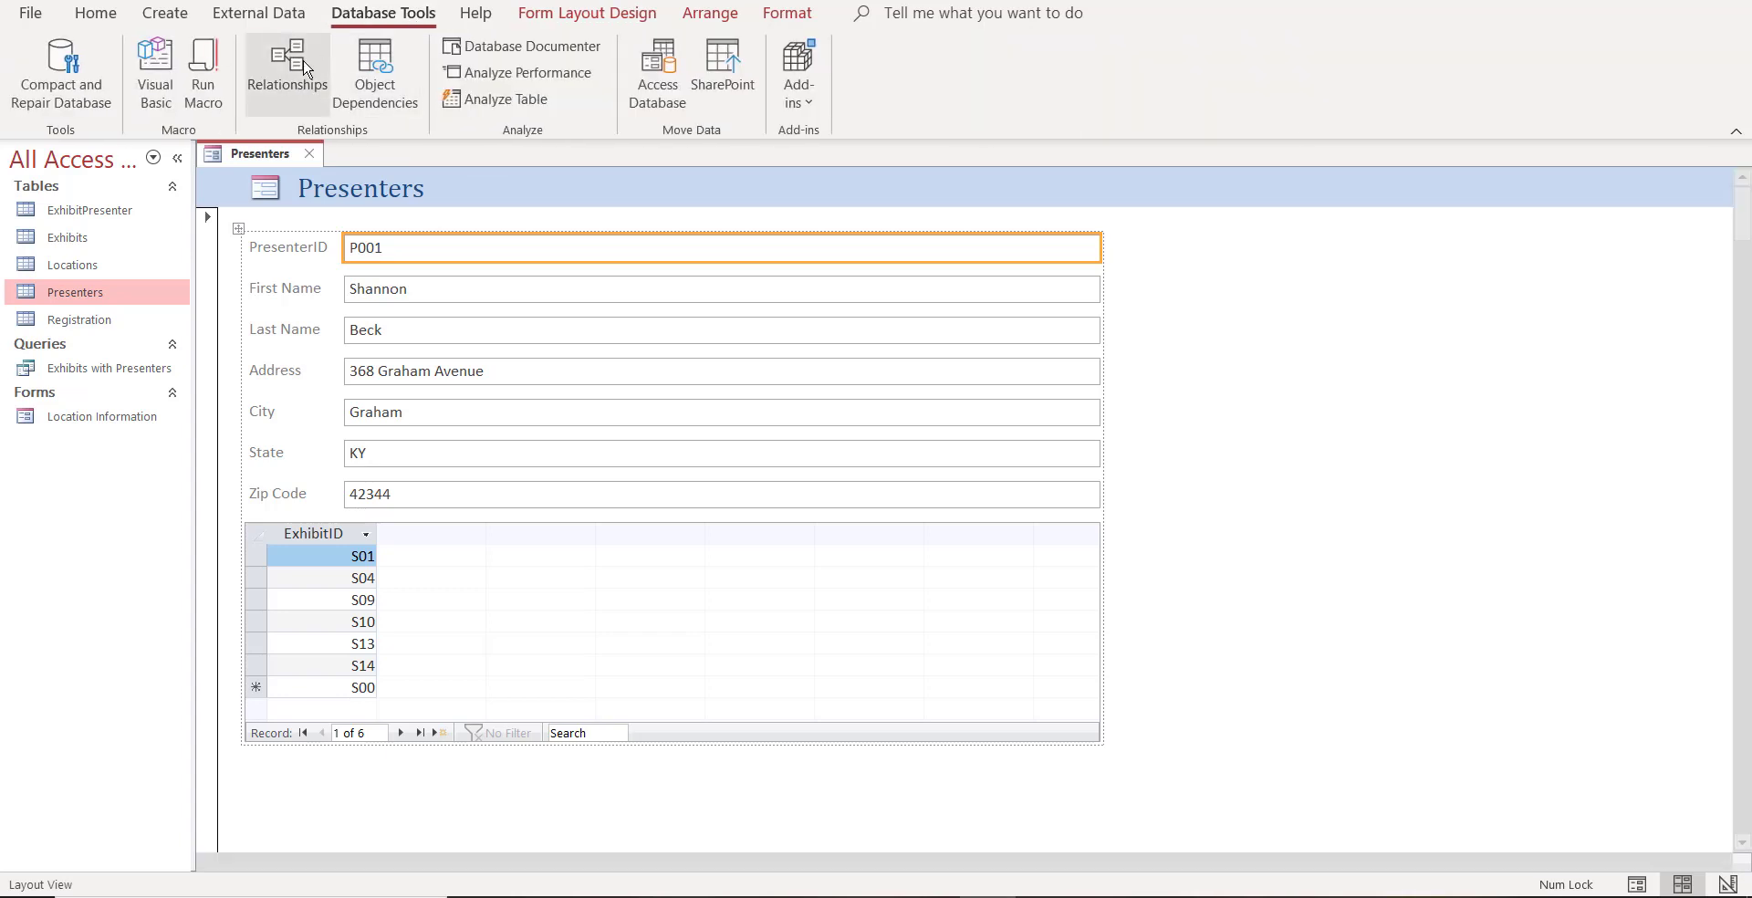
pyautogui.moveTo(461, 198); pyautogui.dragTo(494, 372)
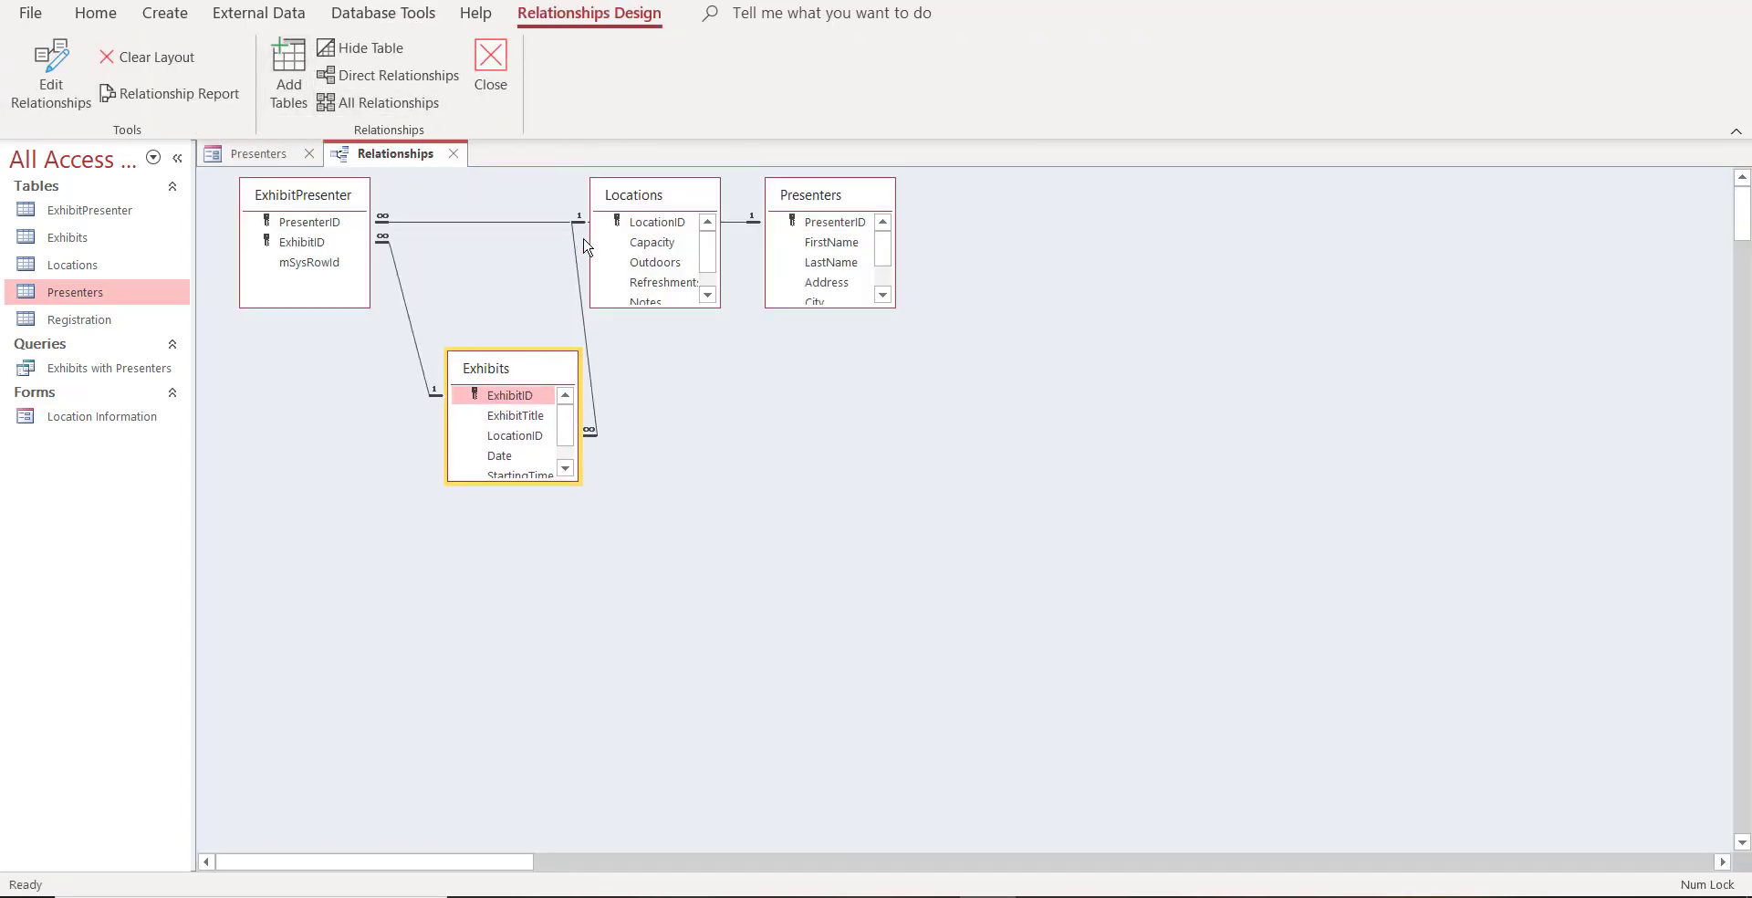
pyautogui.moveTo(631, 202); pyautogui.dragTo(721, 384)
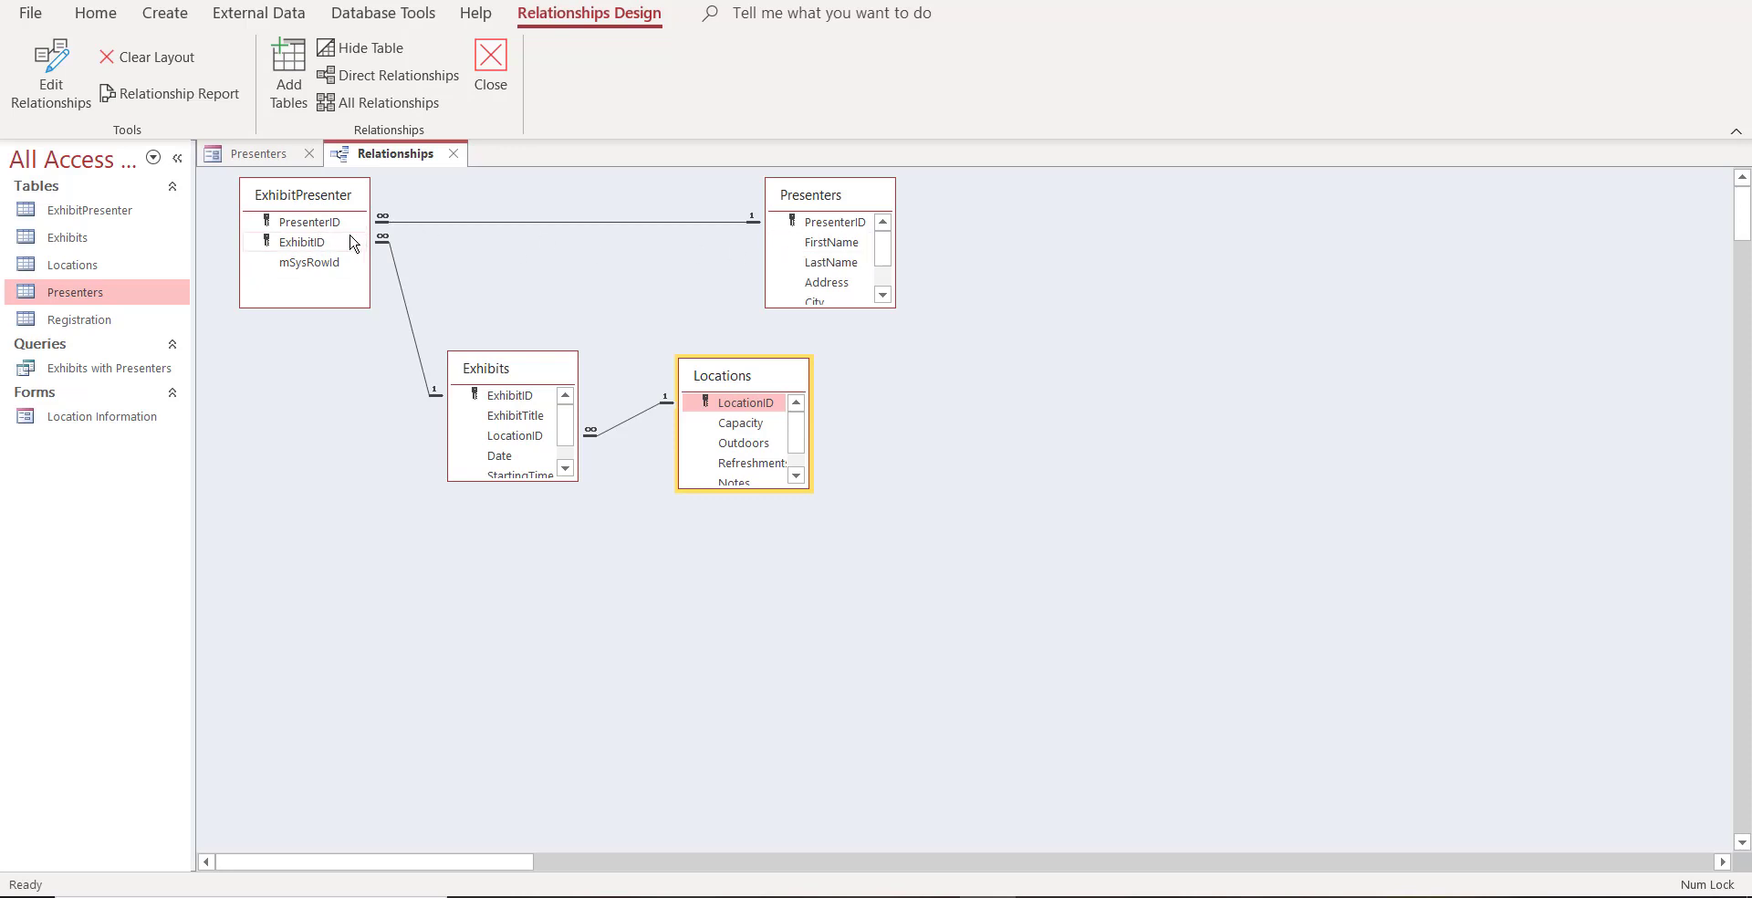
# - Compare the ExhibitID subform column on the Presenters form with the ExhibitPresenter links in the relationships diagram
pyautogui.click(259, 153)
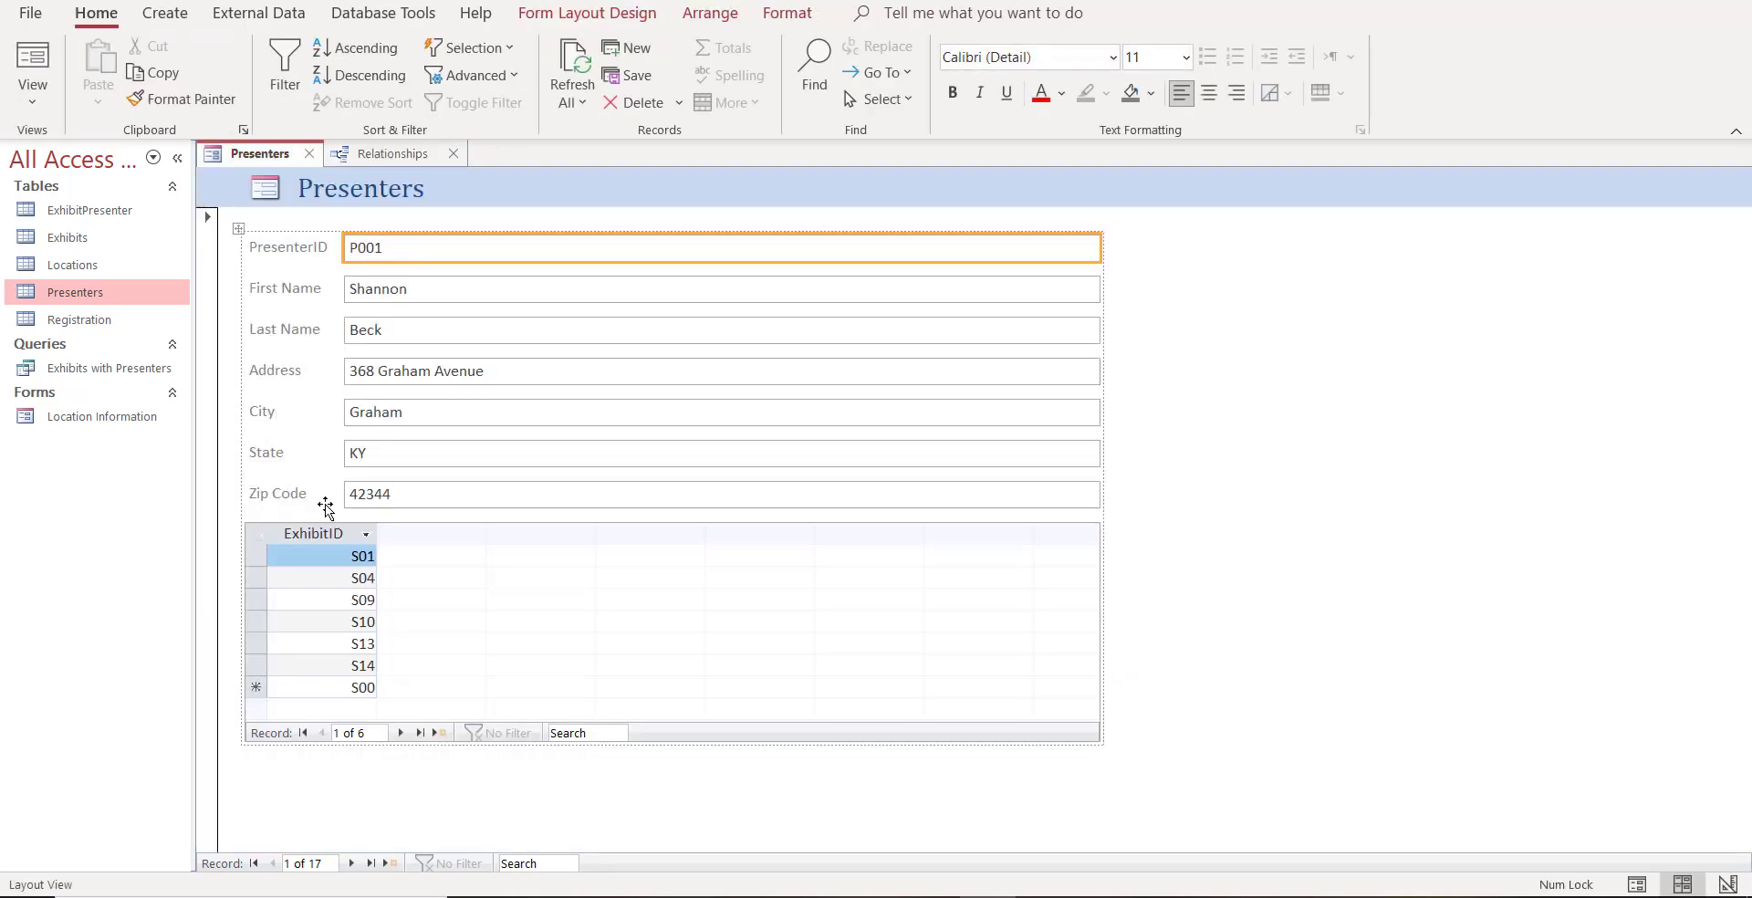
pyautogui.click(283, 531)
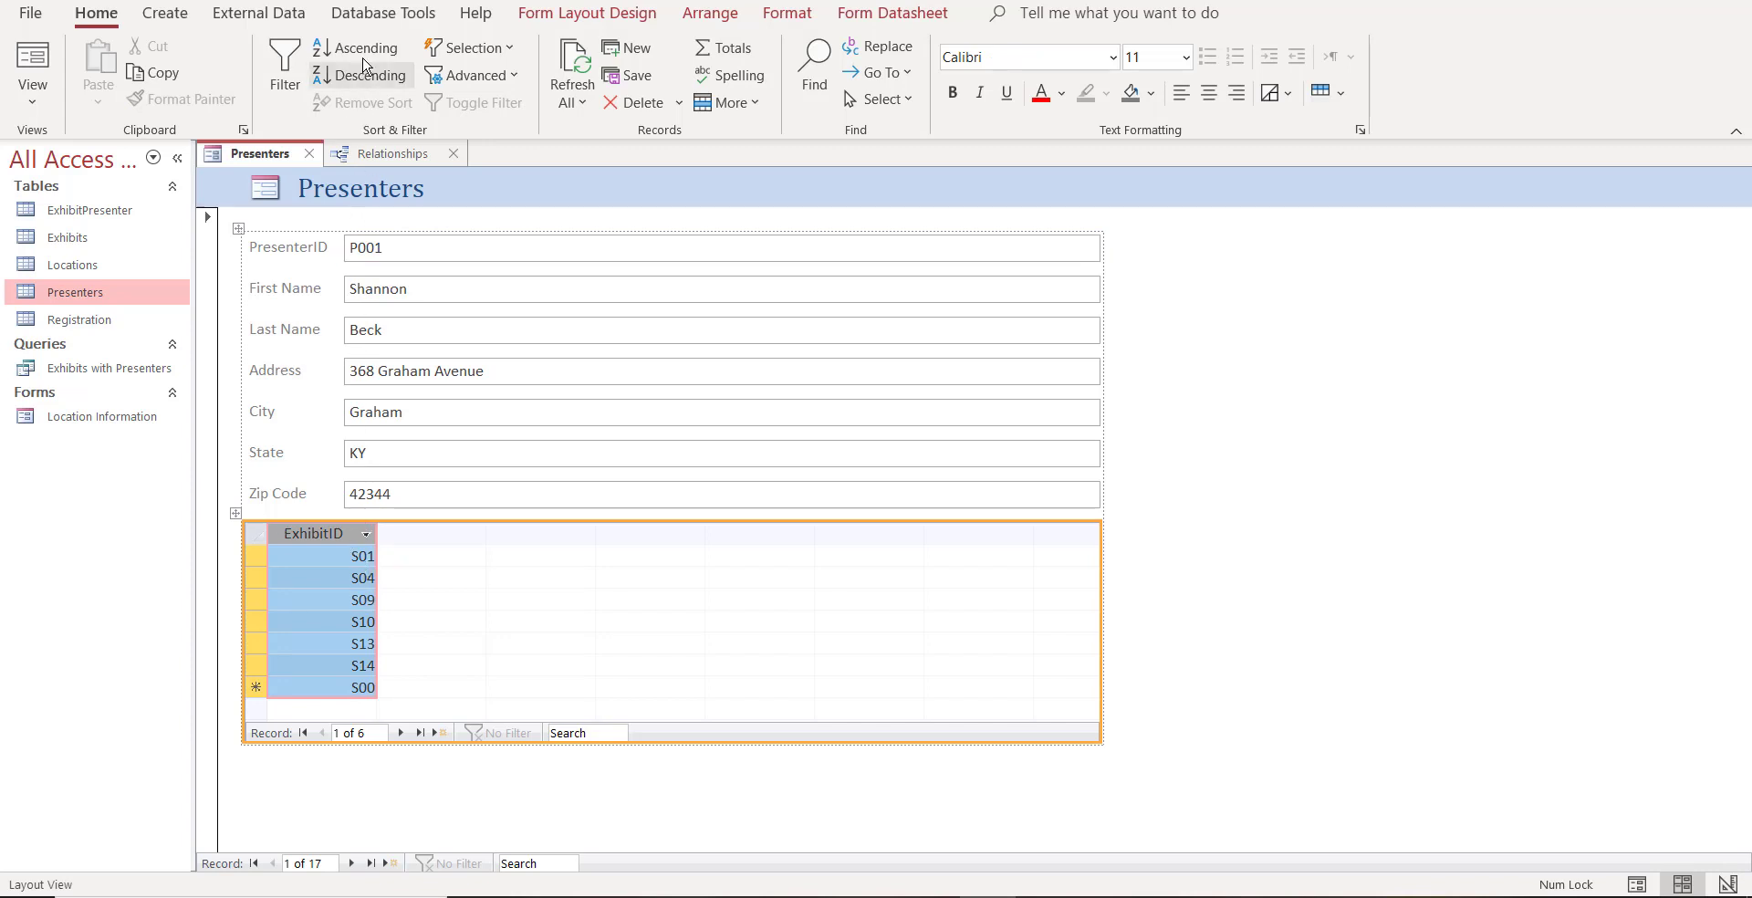
pyautogui.click(365, 17)
pyautogui.click(287, 62)
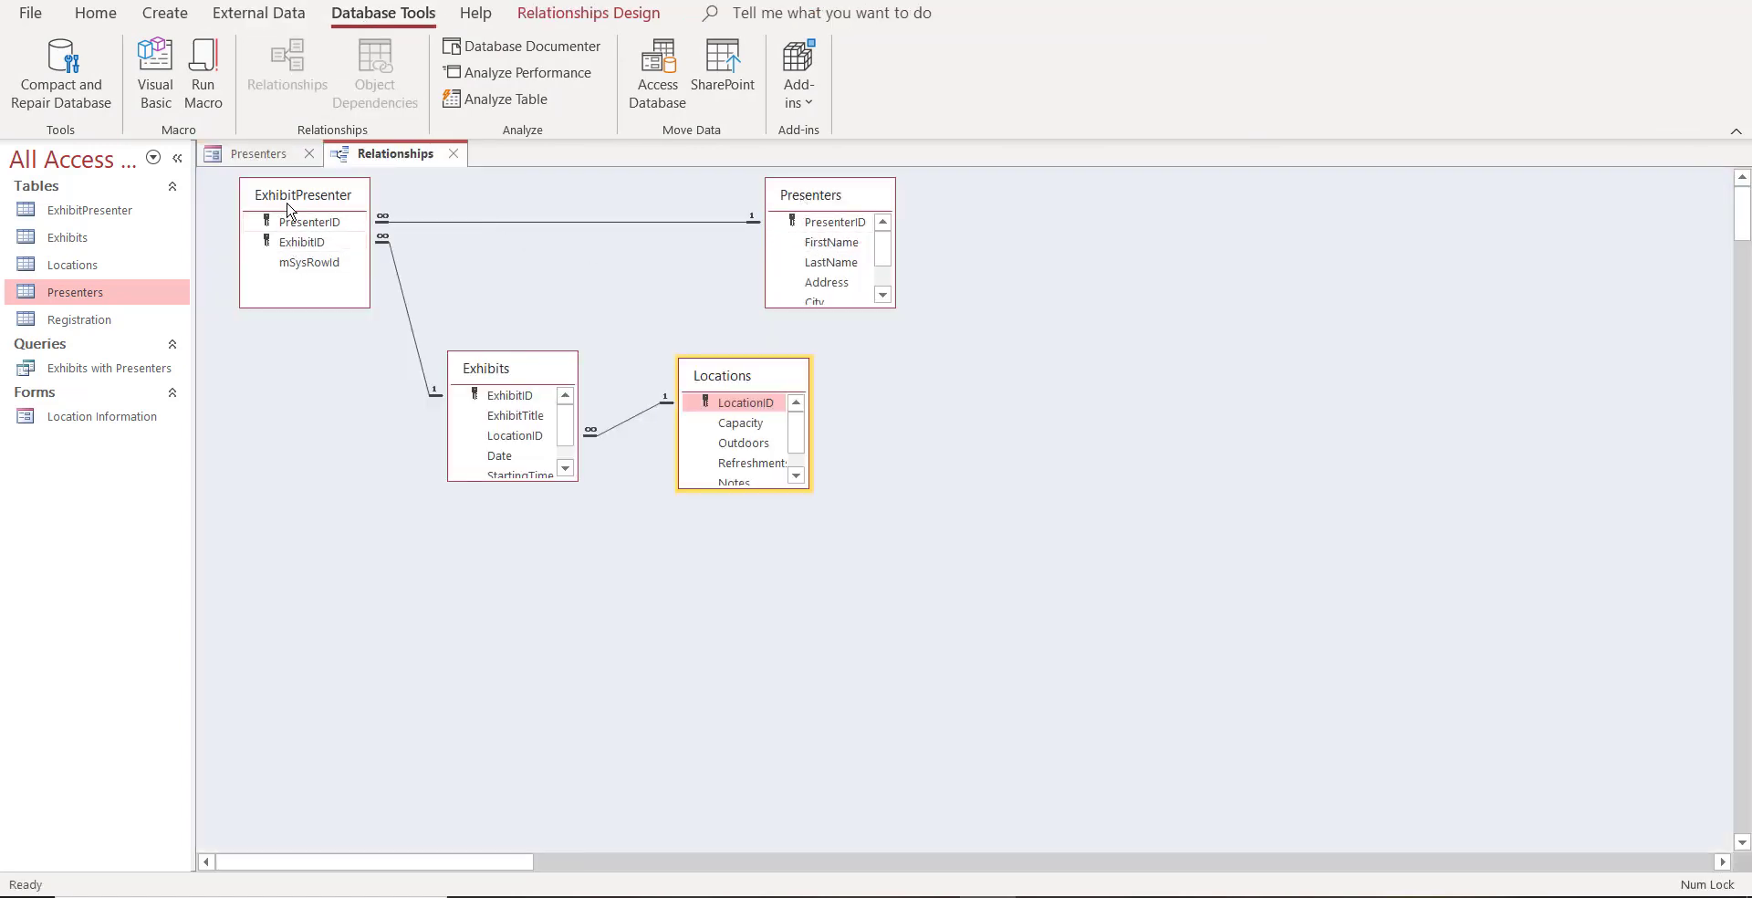
pyautogui.click(272, 155)
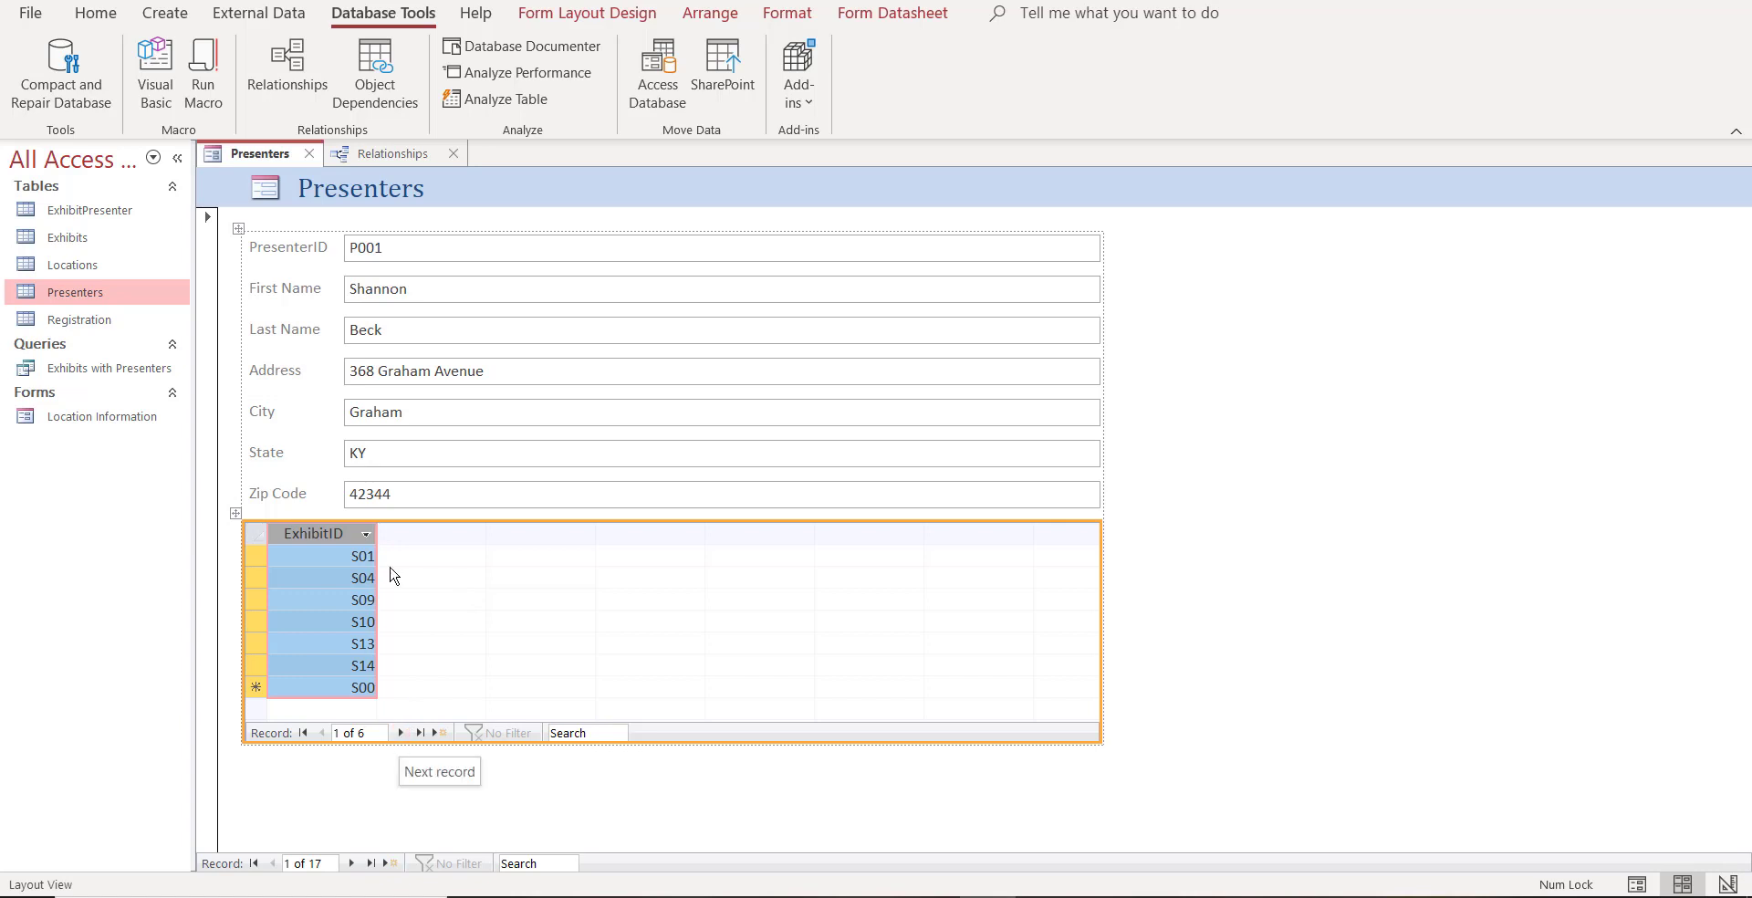
# - Step through the first presenter's exhibit records in the subform, and advance the main form to presenter record P004
pyautogui.click(400, 733)
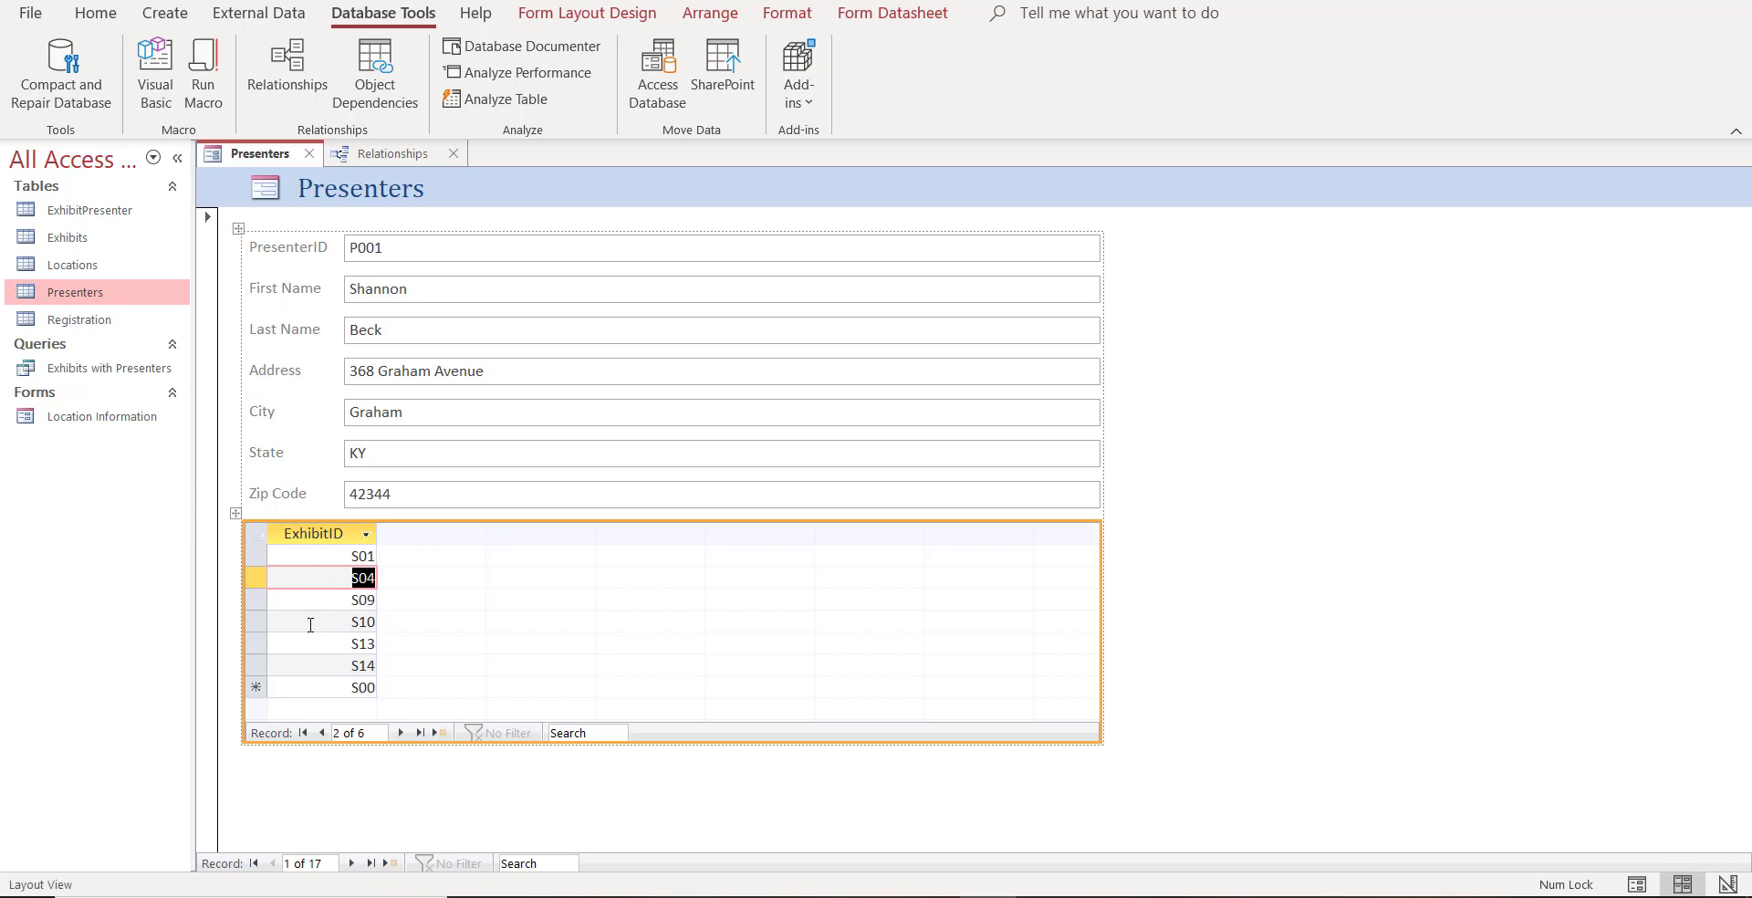
pyautogui.click(401, 733)
pyautogui.click(401, 733)
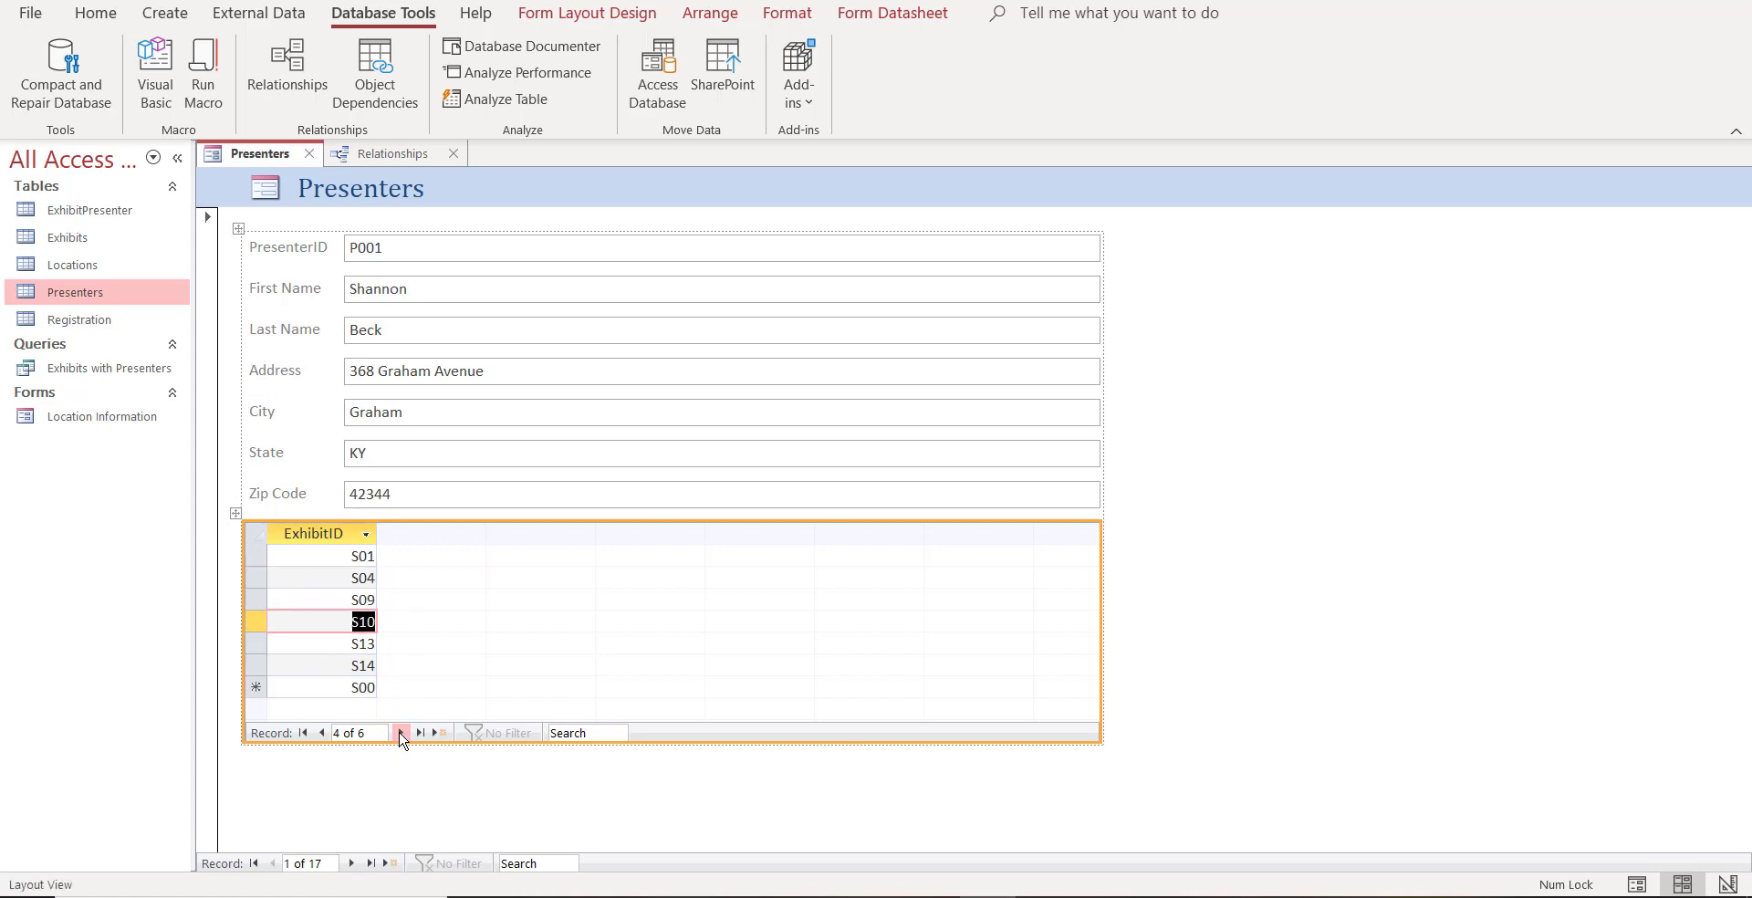
pyautogui.click(400, 733)
pyautogui.click(401, 733)
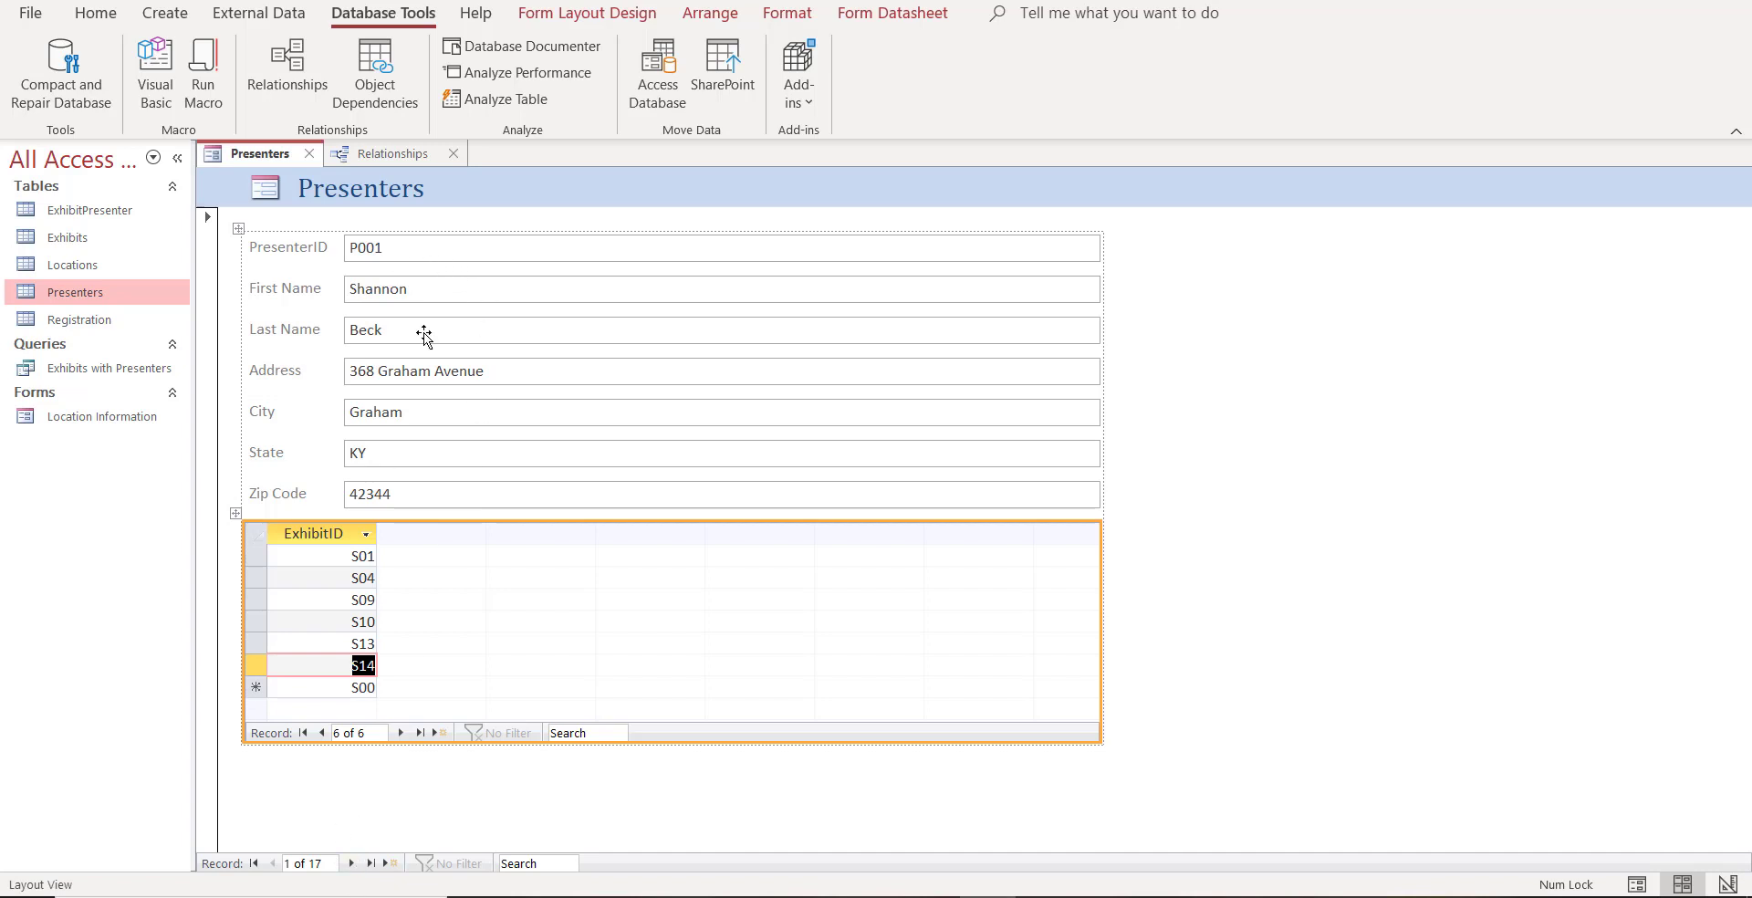
pyautogui.click(352, 864)
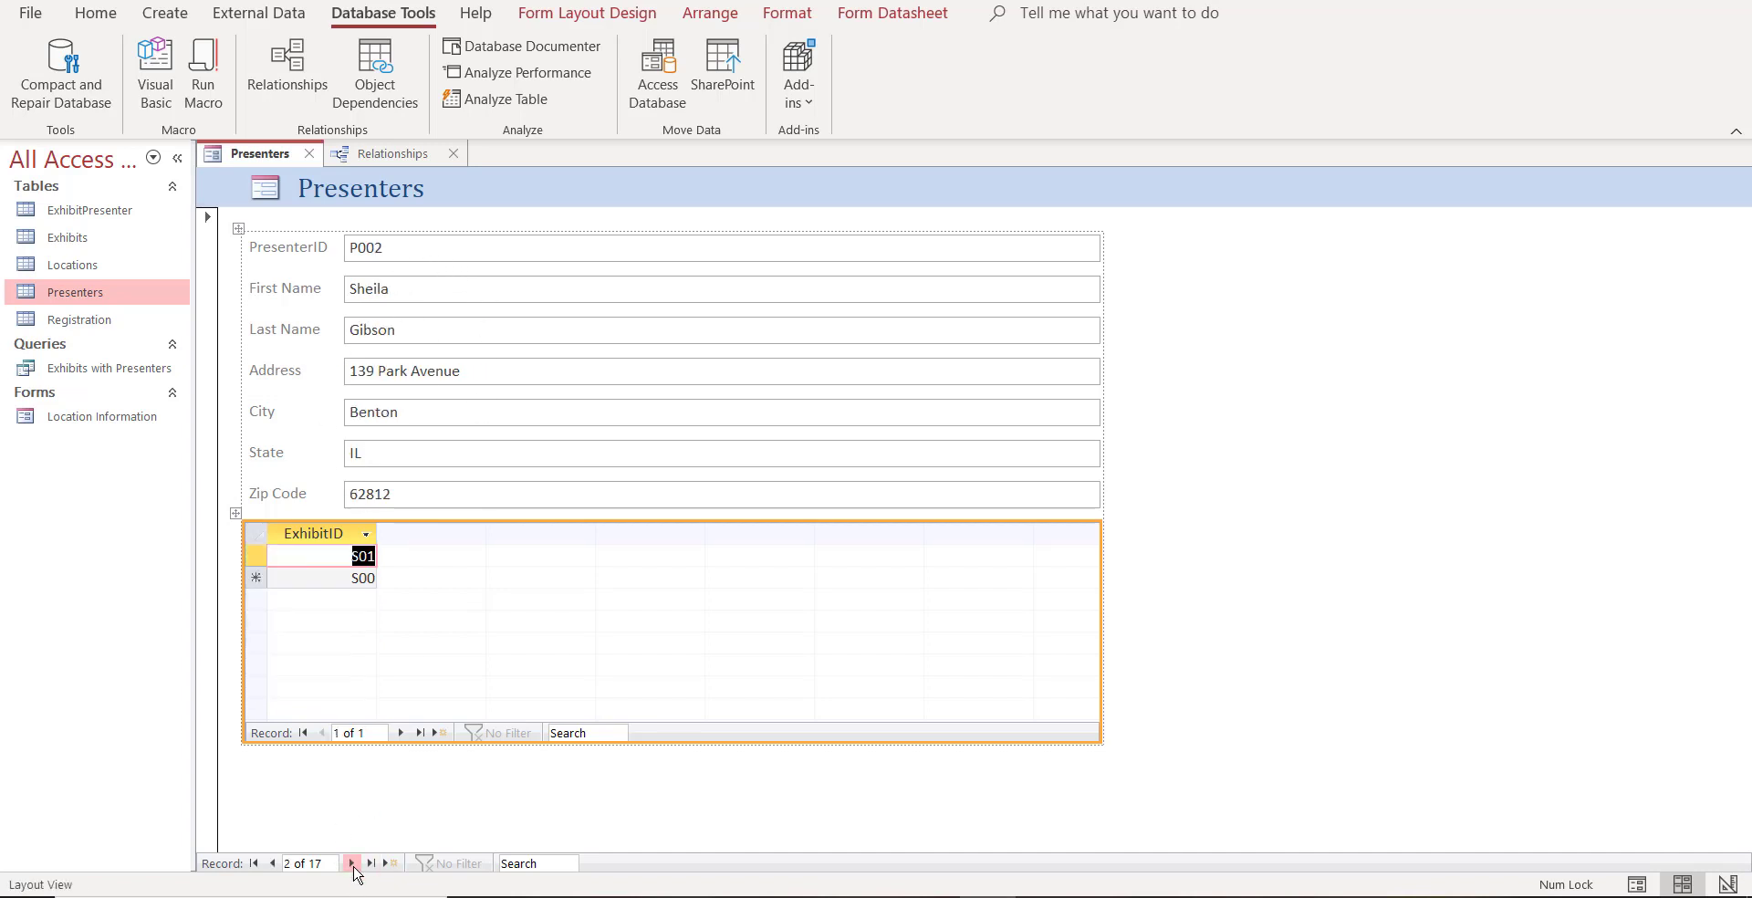
pyautogui.click(352, 863)
pyautogui.click(351, 863)
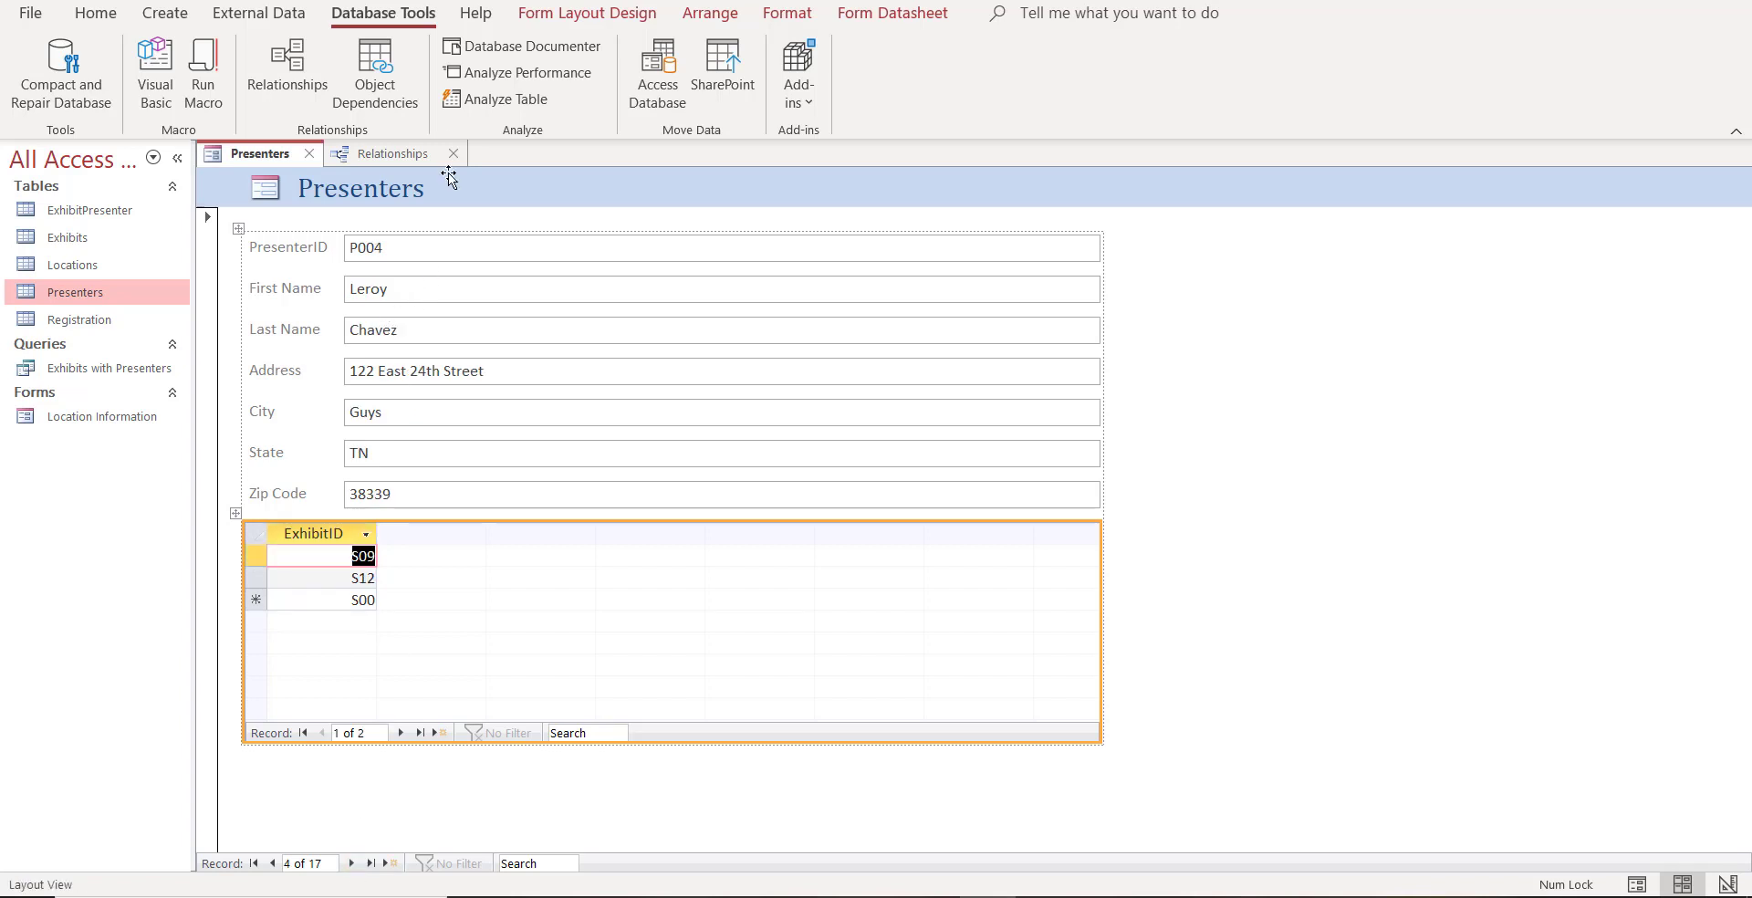
# - Change the form's header title to "Enter/Edit Presenters"
pyautogui.click(425, 190)
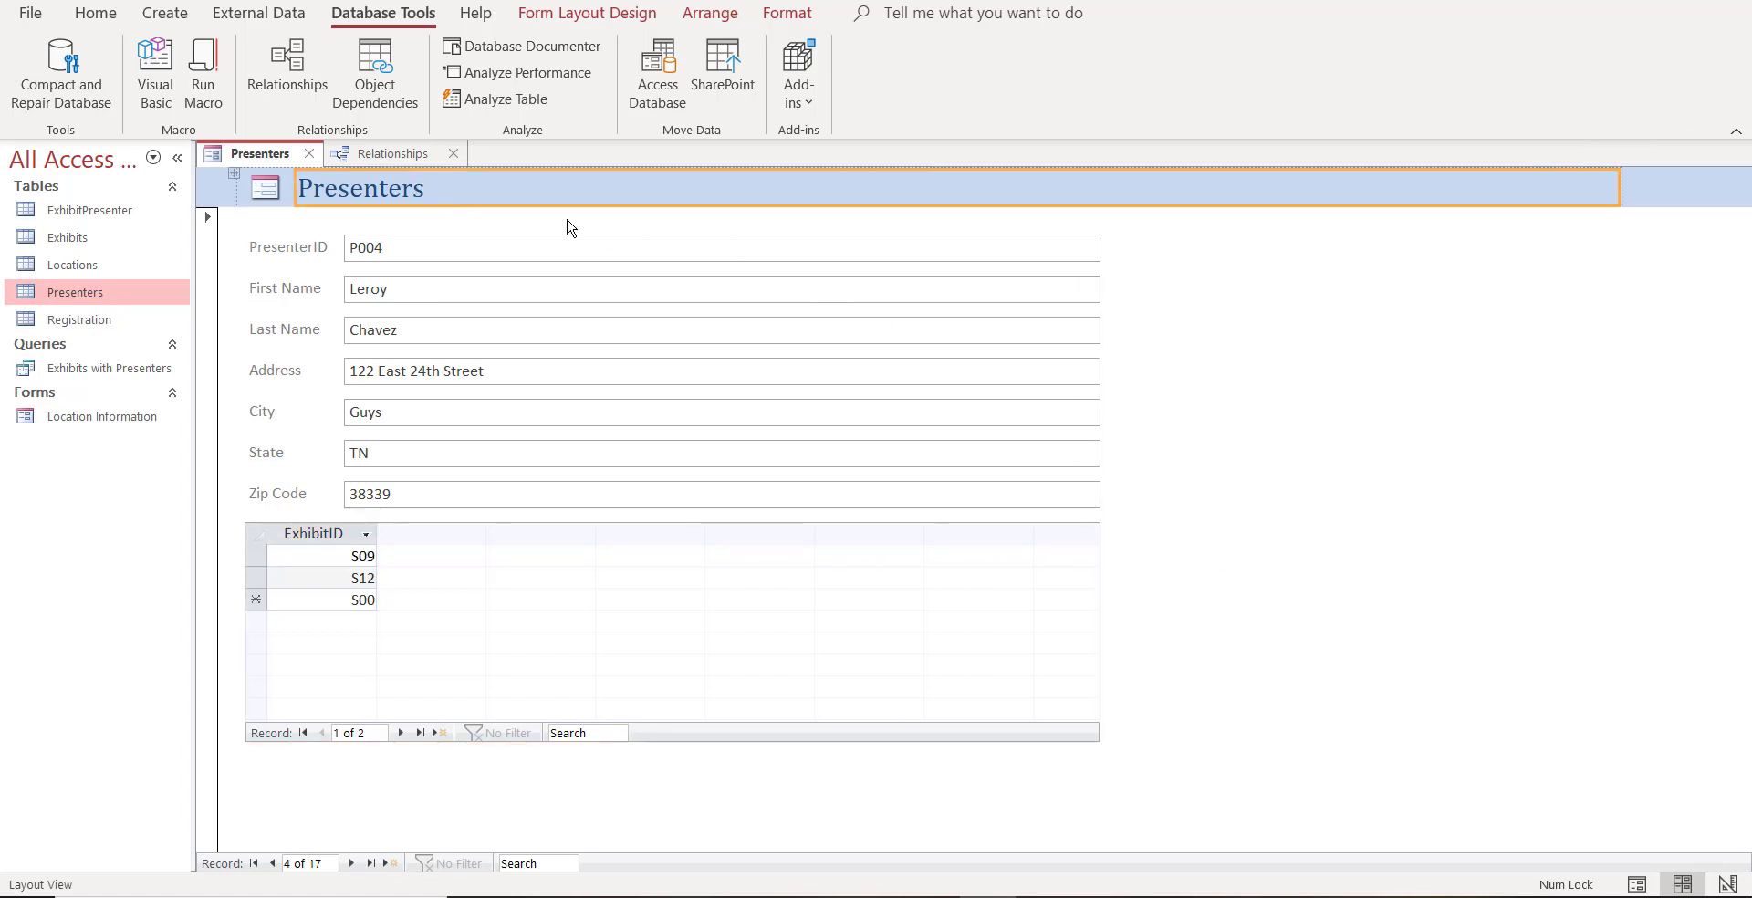
pyautogui.click(425, 190)
pyautogui.moveTo(425, 190); pyautogui.dragTo(305, 191)
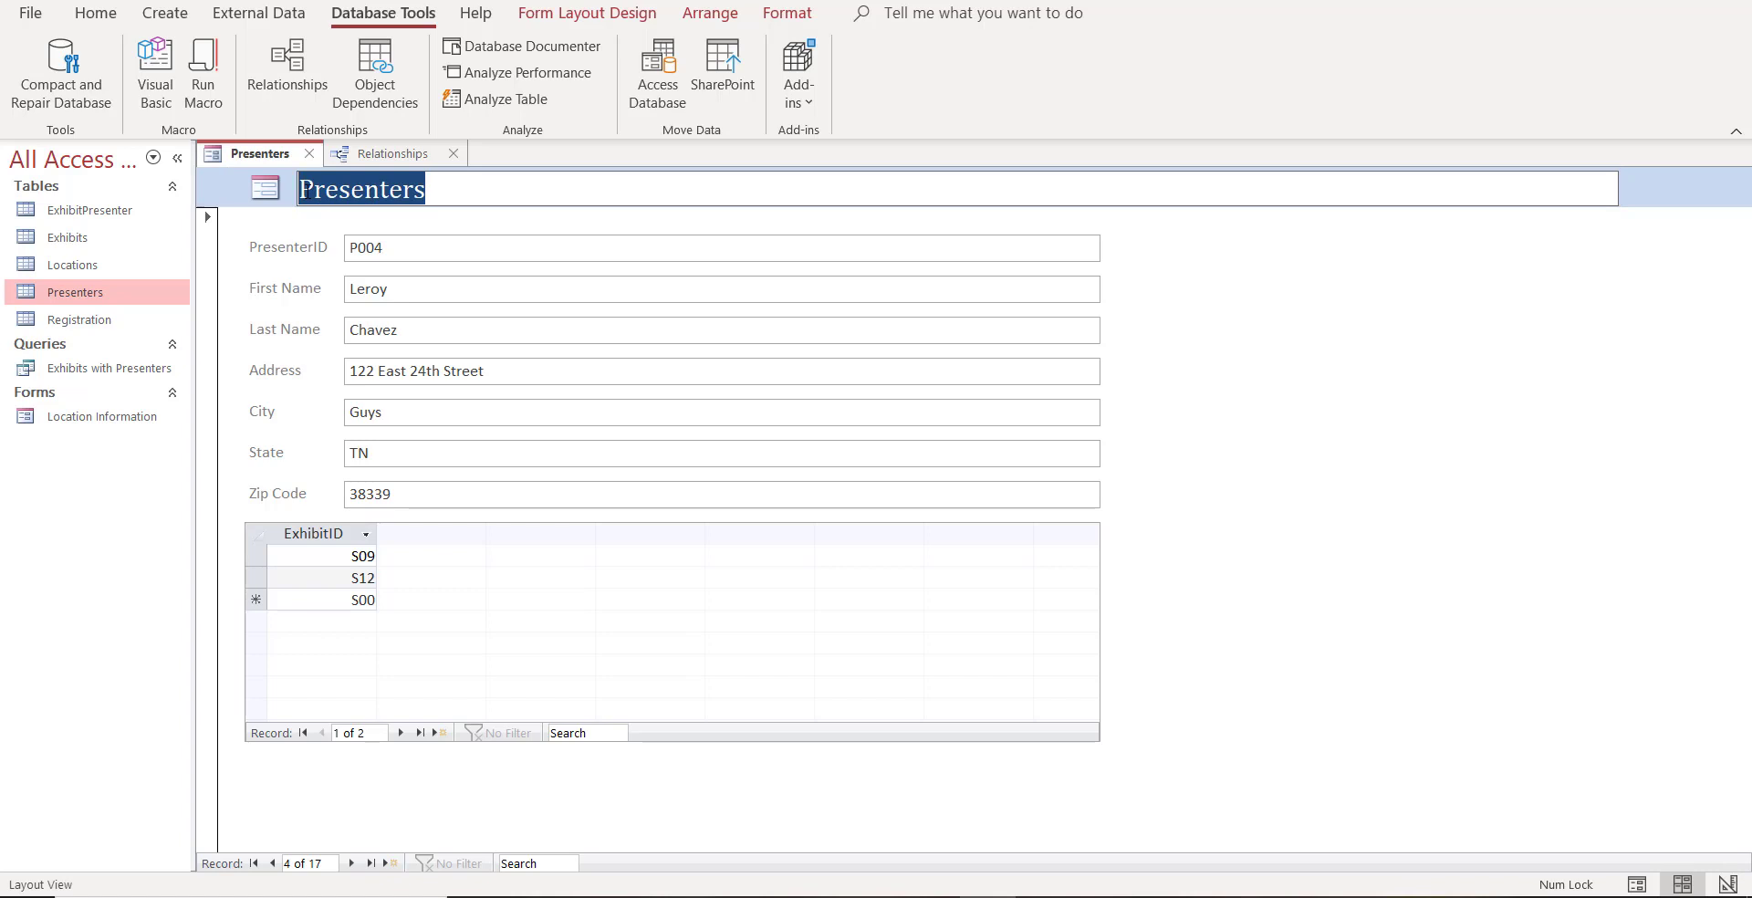
pyautogui.write('Enter/E')
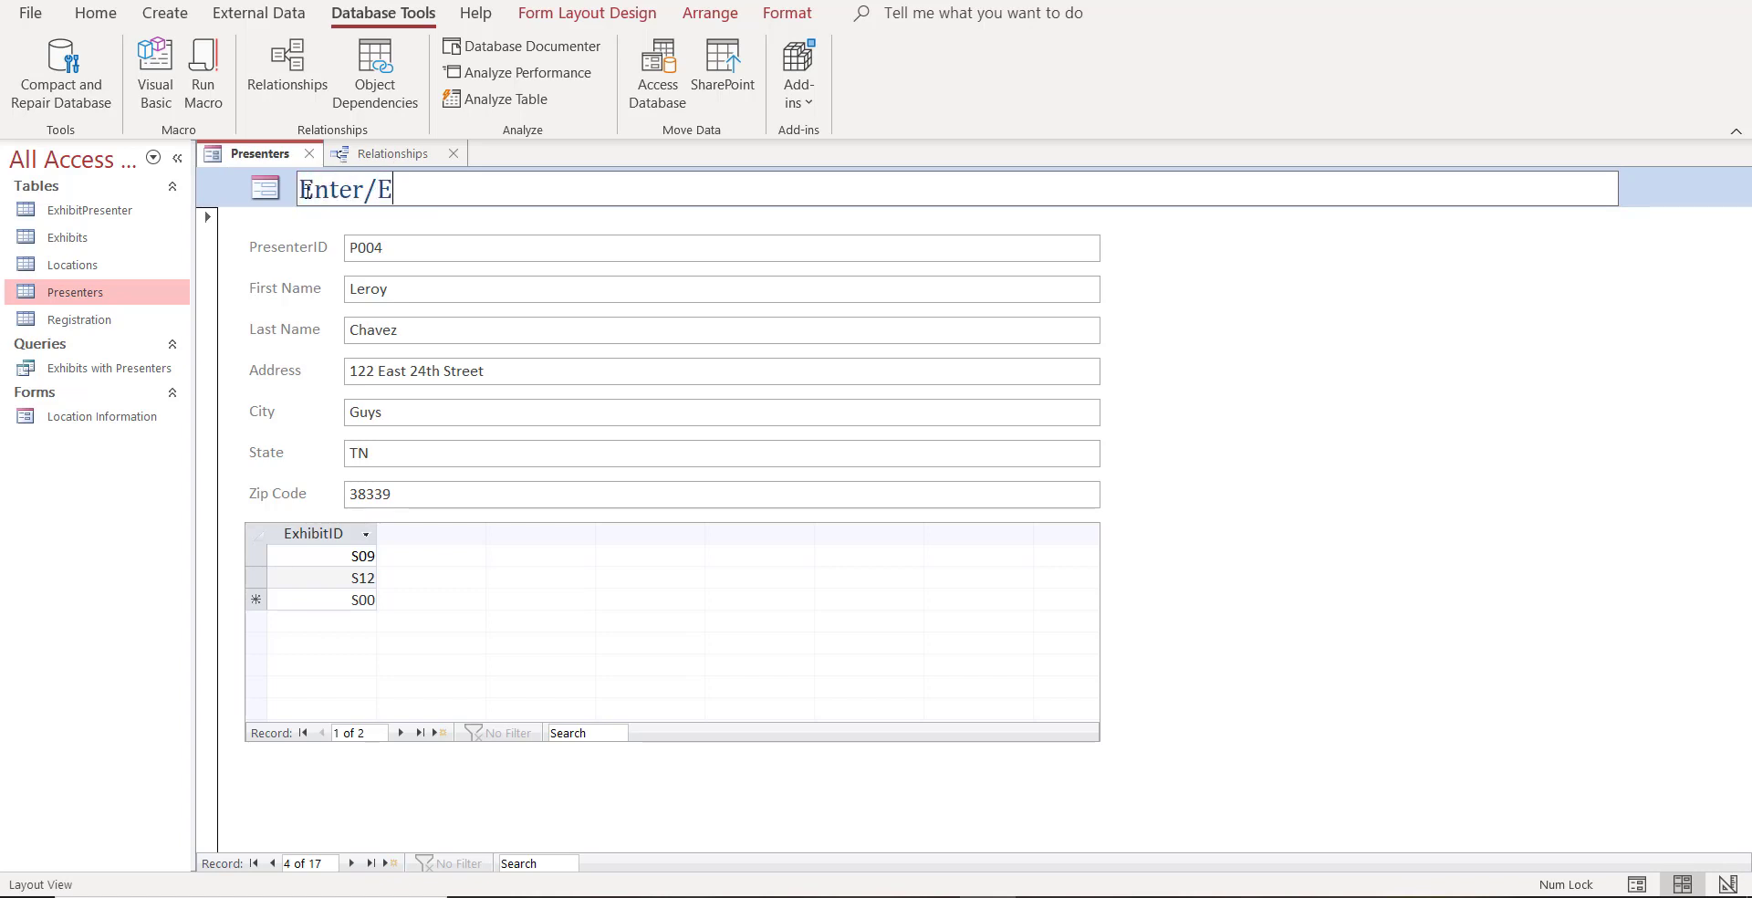
pyautogui.write('dit Presenters')
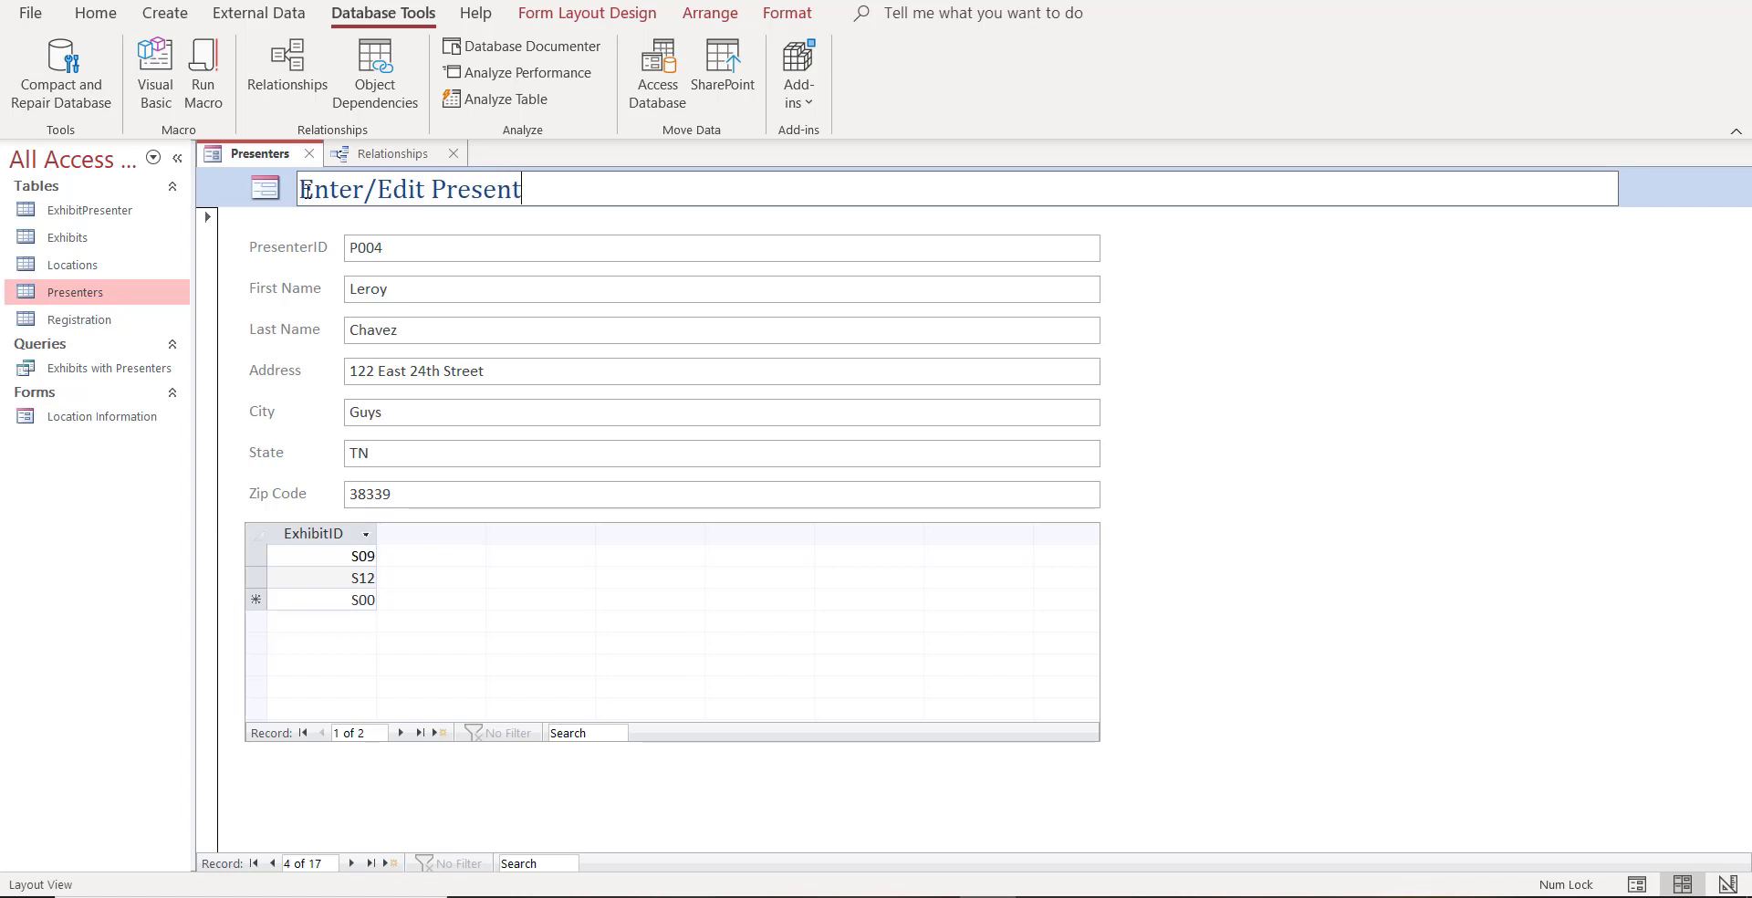
pyautogui.click(1215, 283)
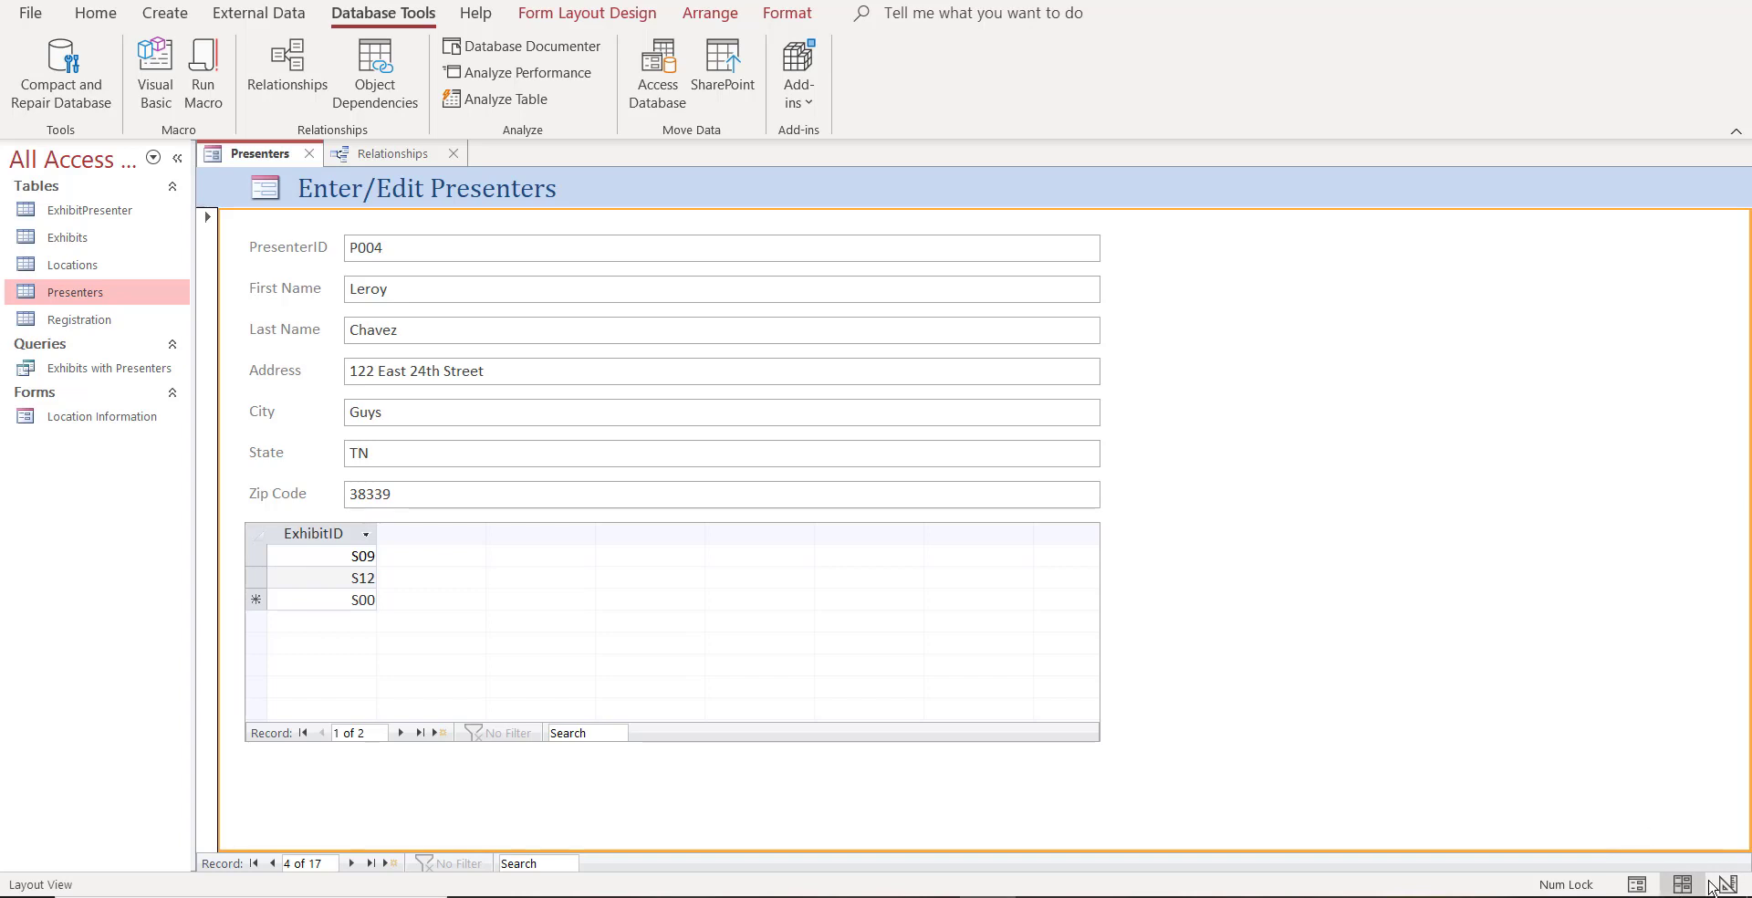
# - Examine the Presenters form in Form View, including its editable Address field, and in Layout View and Design View
pyautogui.click(1635, 885)
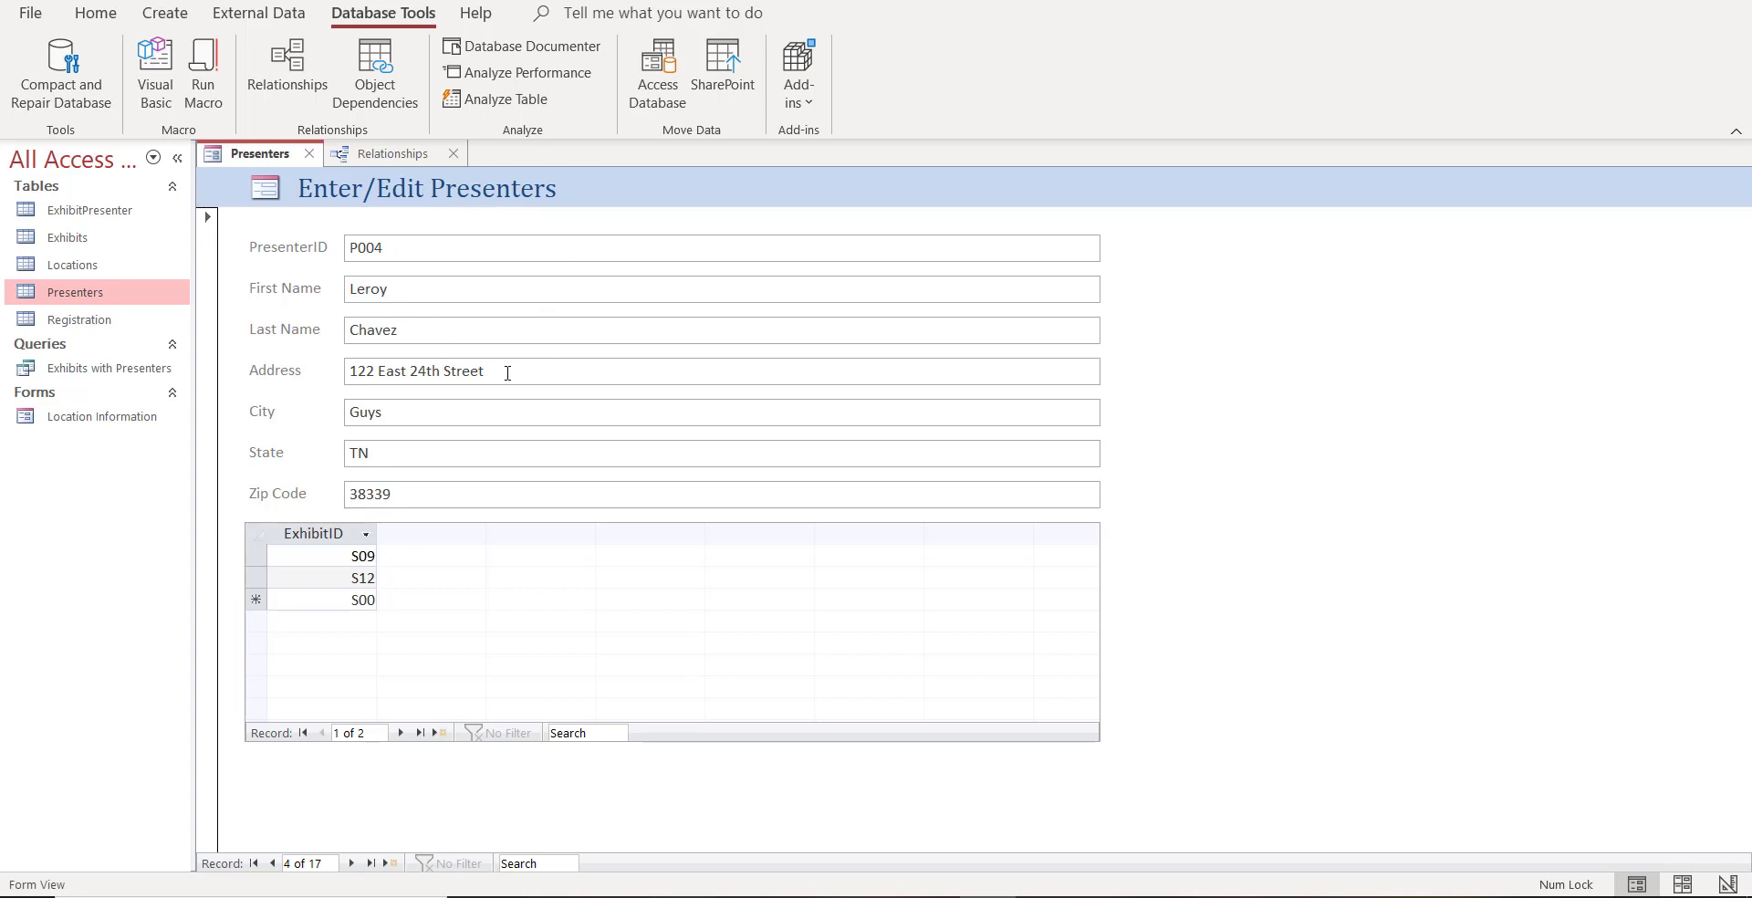
pyautogui.moveTo(508, 373); pyautogui.dragTo(338, 377)
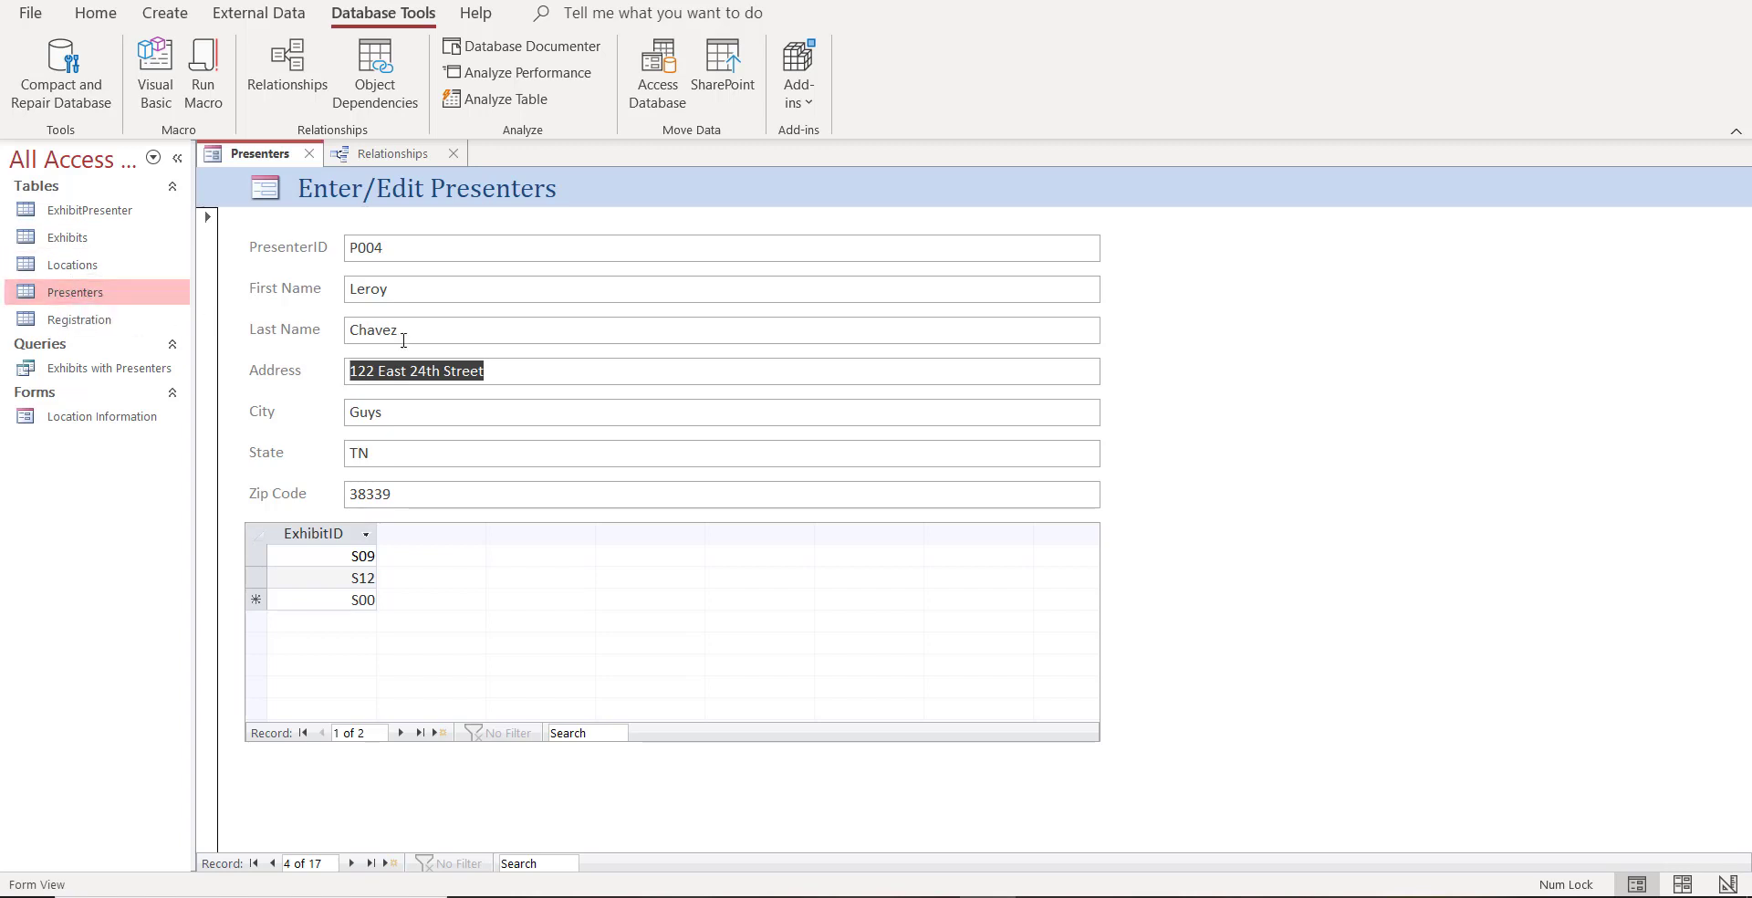
pyautogui.click(1684, 886)
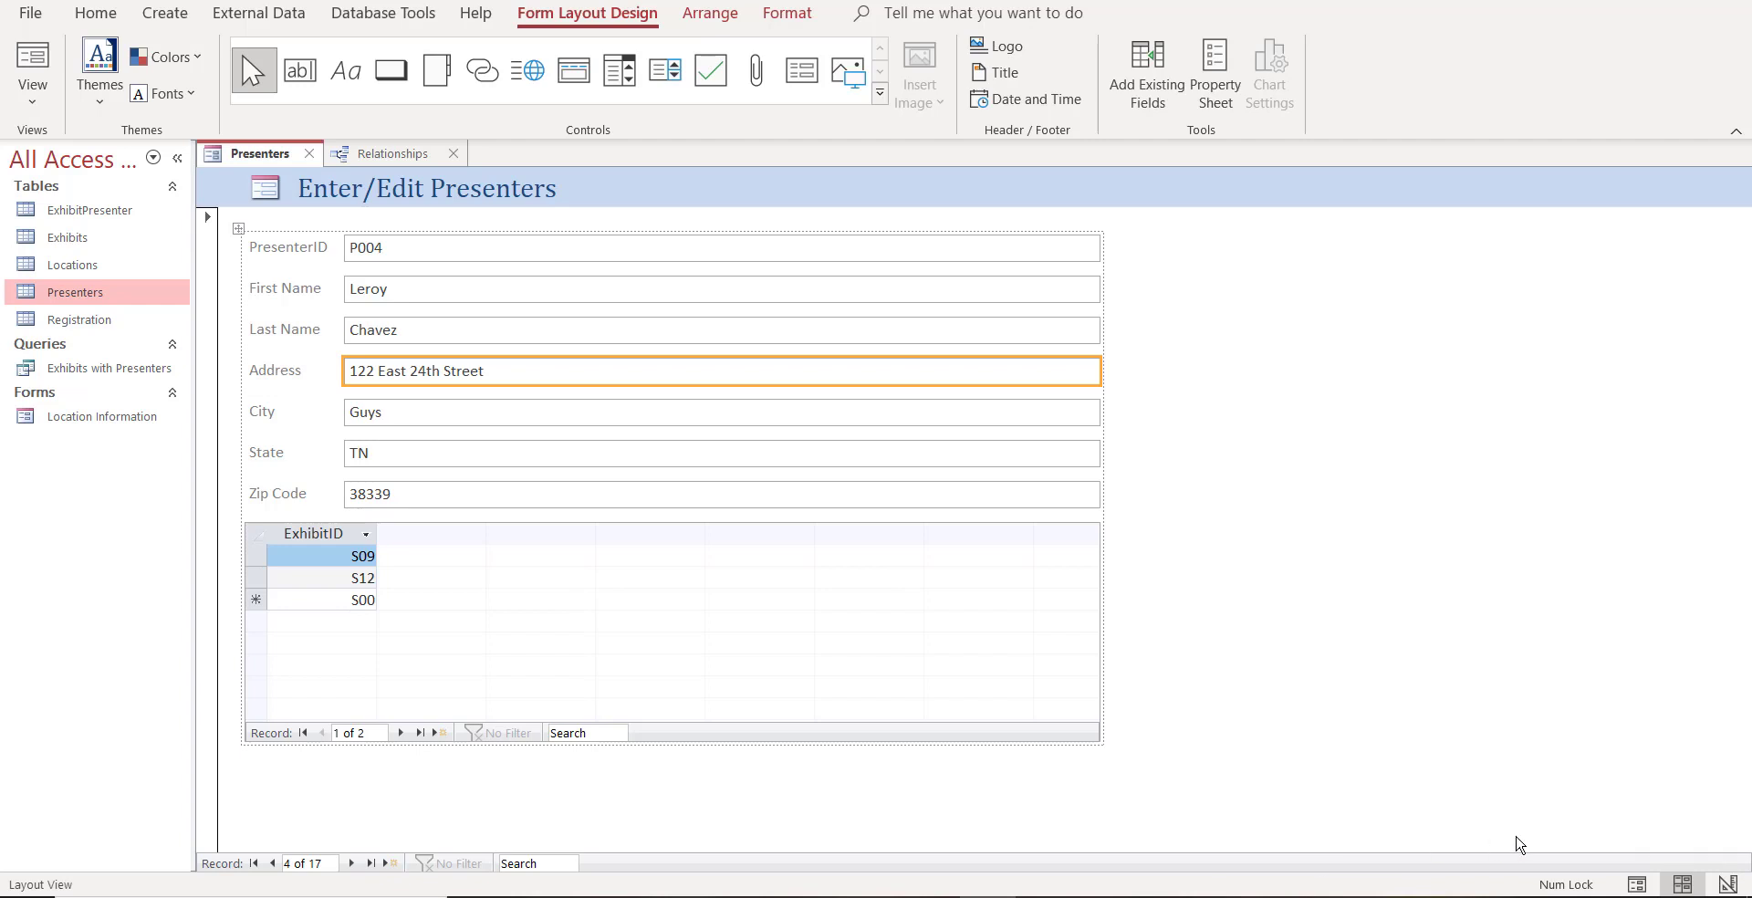
pyautogui.click(1728, 883)
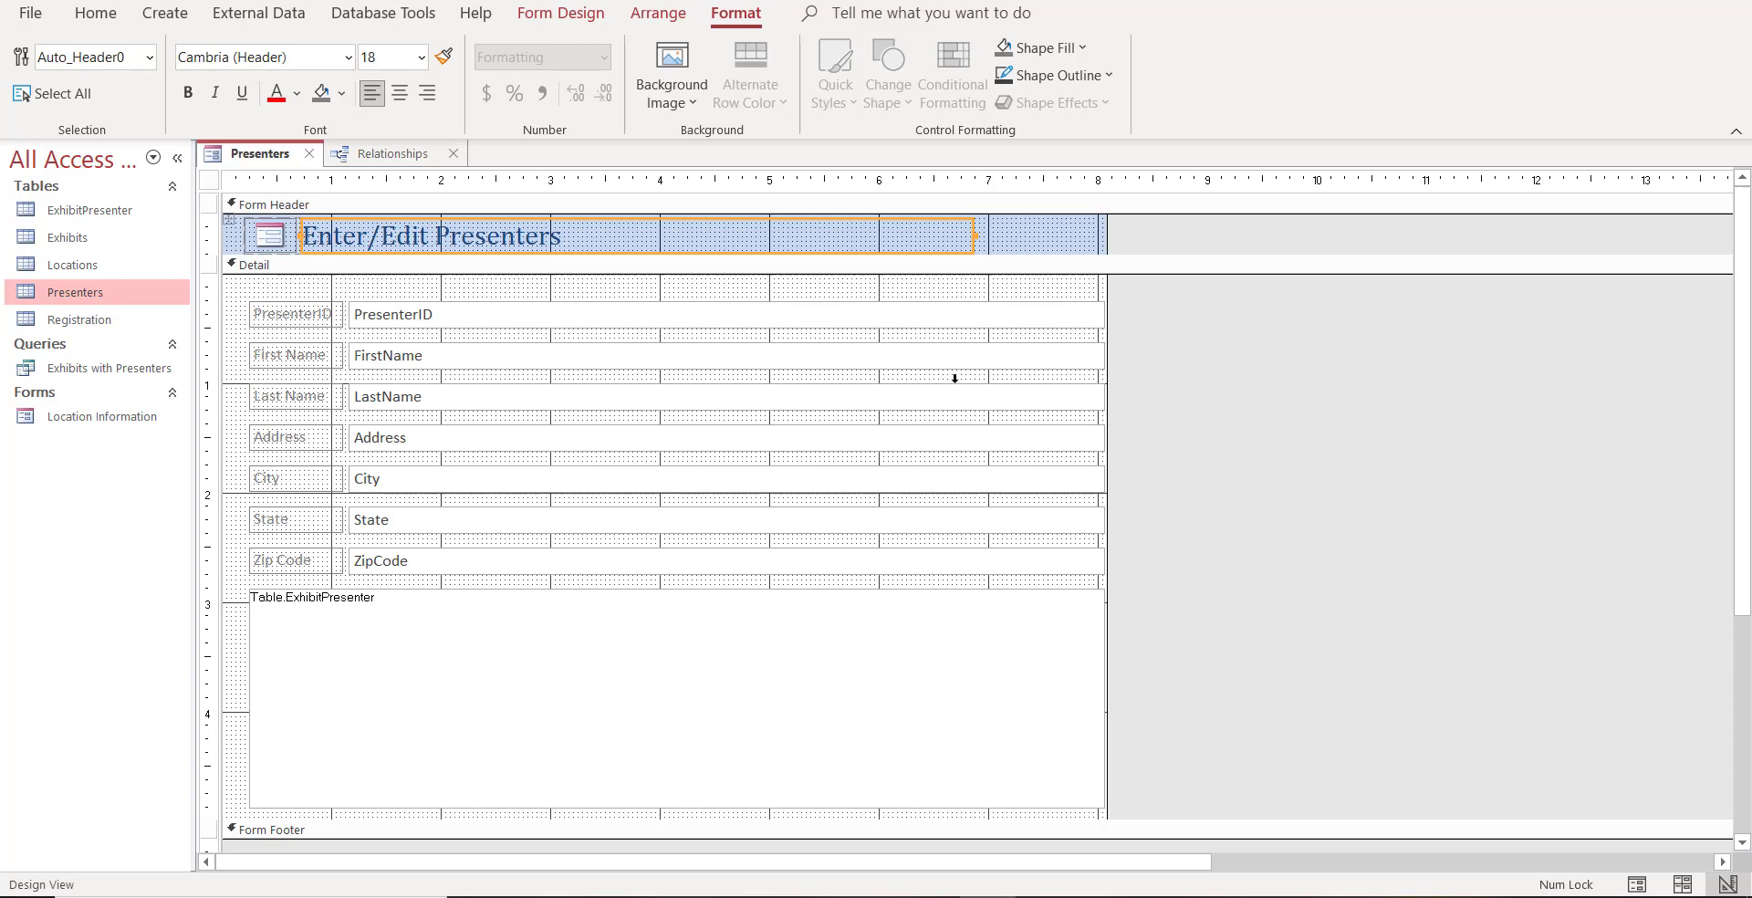
# - Narrow the form's text boxes and subform in Layout View, and further in Design View to about 3.6 inches on the ruler
pyautogui.click(977, 317)
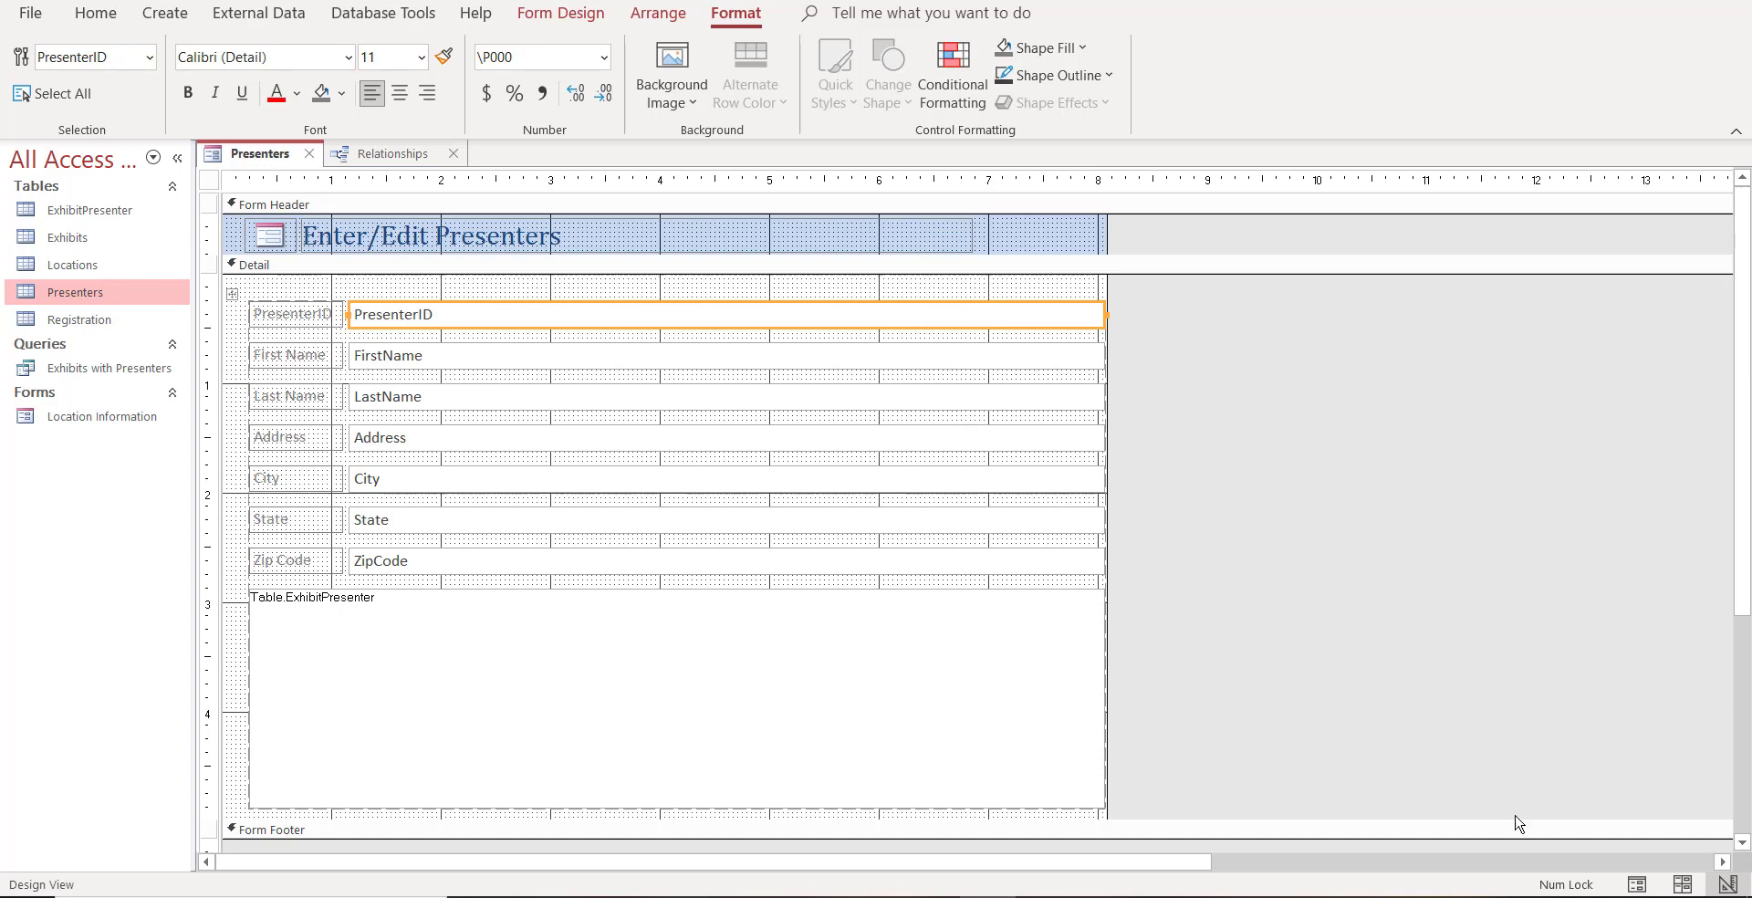
pyautogui.click(1683, 886)
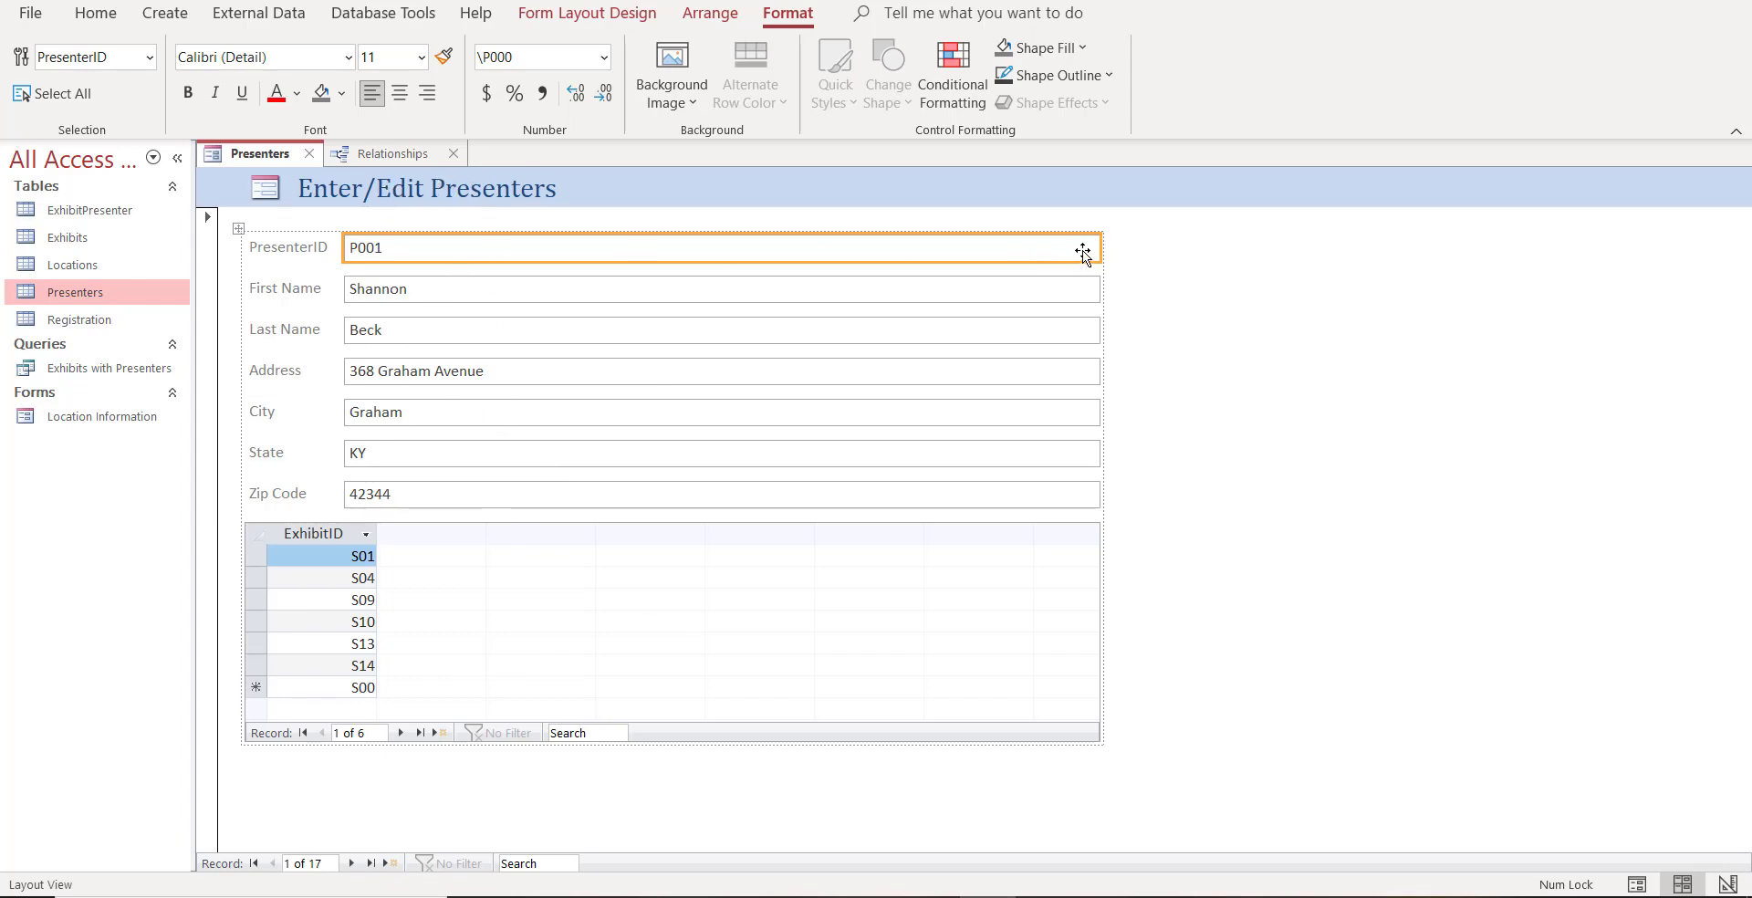
pyautogui.moveTo(1099, 250); pyautogui.dragTo(1016, 260)
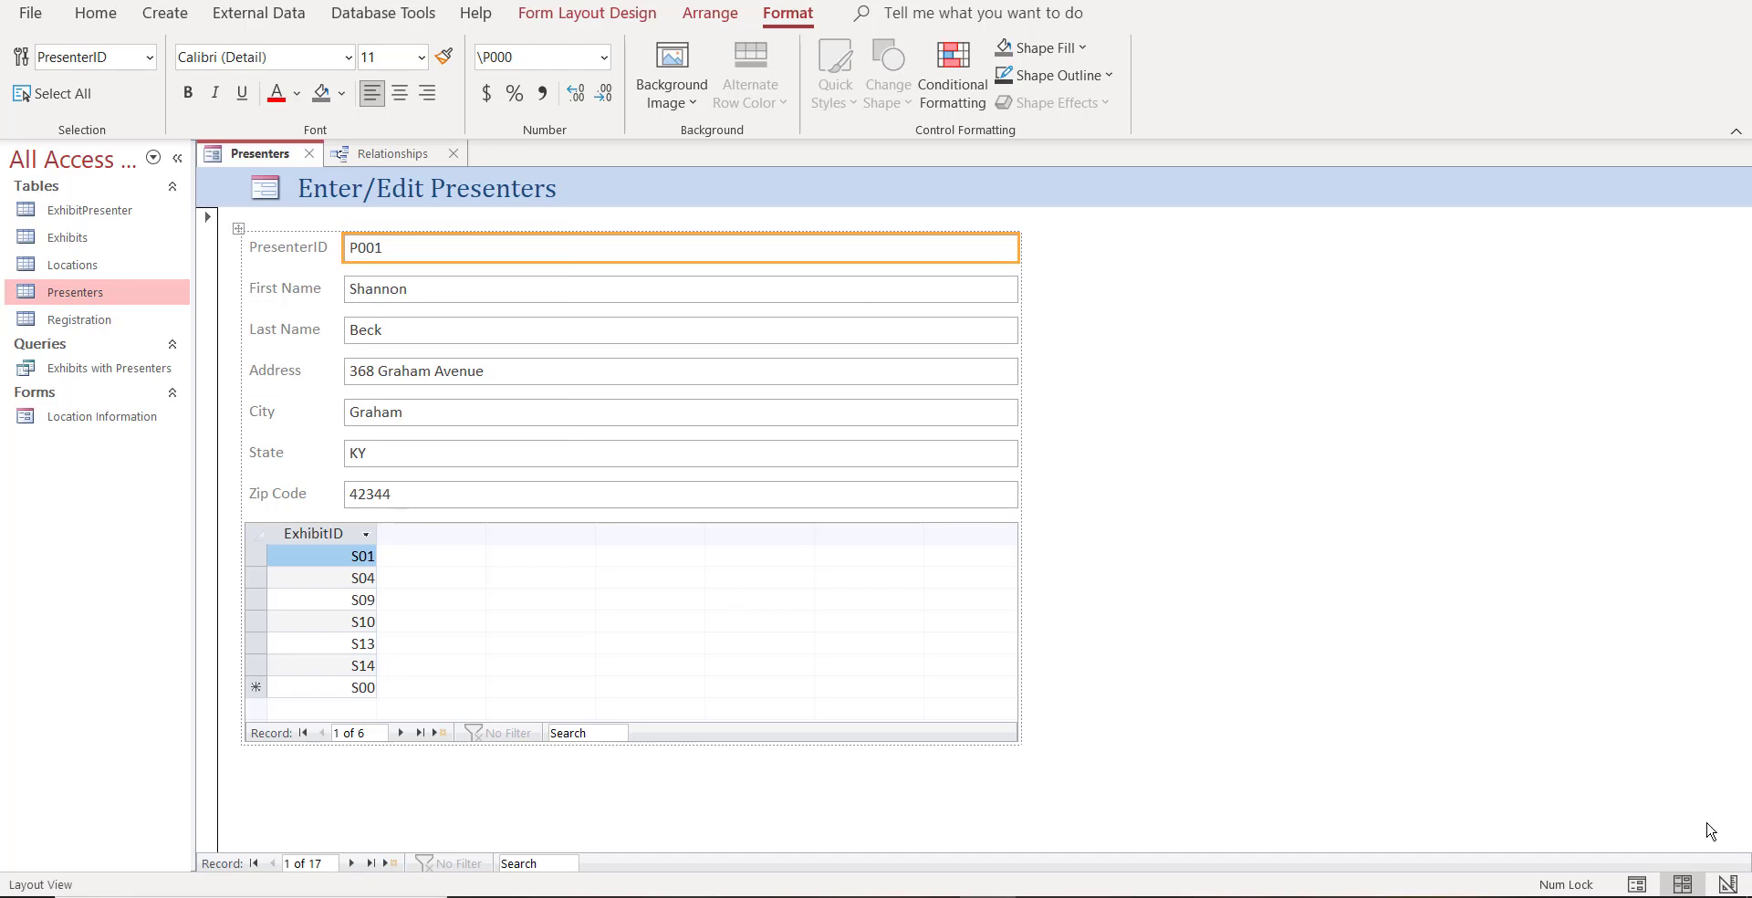
pyautogui.click(1729, 884)
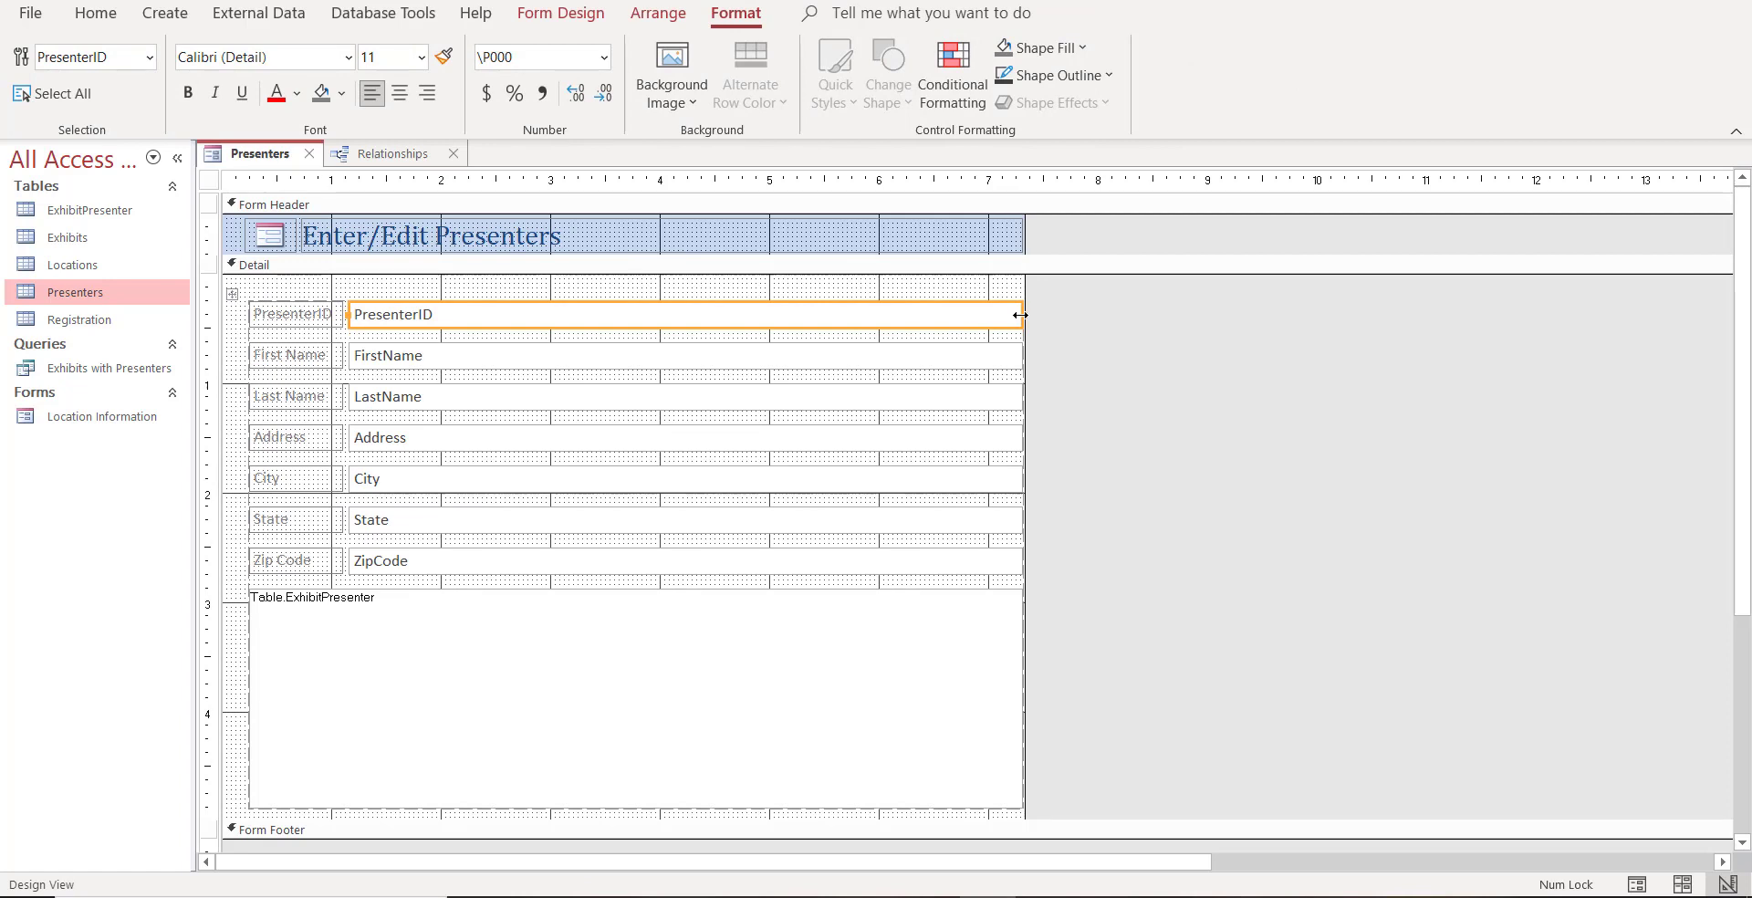
pyautogui.moveTo(1021, 315); pyautogui.dragTo(615, 306)
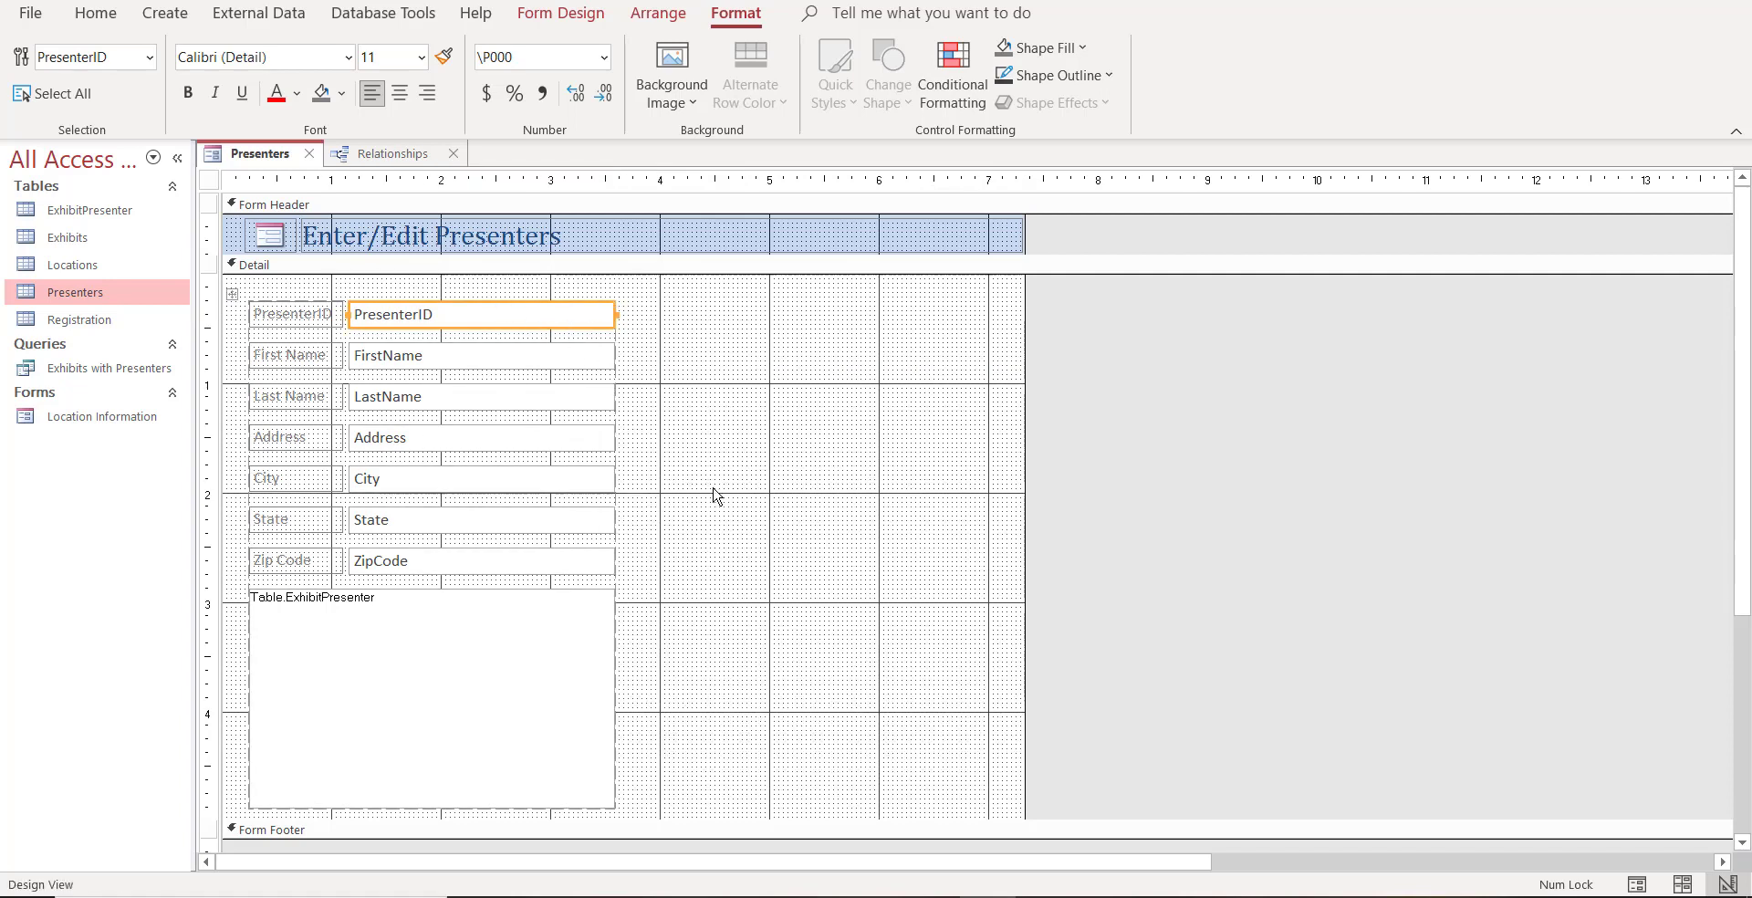
# - Select the PresenterID label and text box alternately, and check the narrowed form in Layout View before returning to Design View
pyautogui.click(312, 324)
pyautogui.click(384, 318)
pyautogui.click(322, 318)
pyautogui.click(375, 319)
pyautogui.click(301, 317)
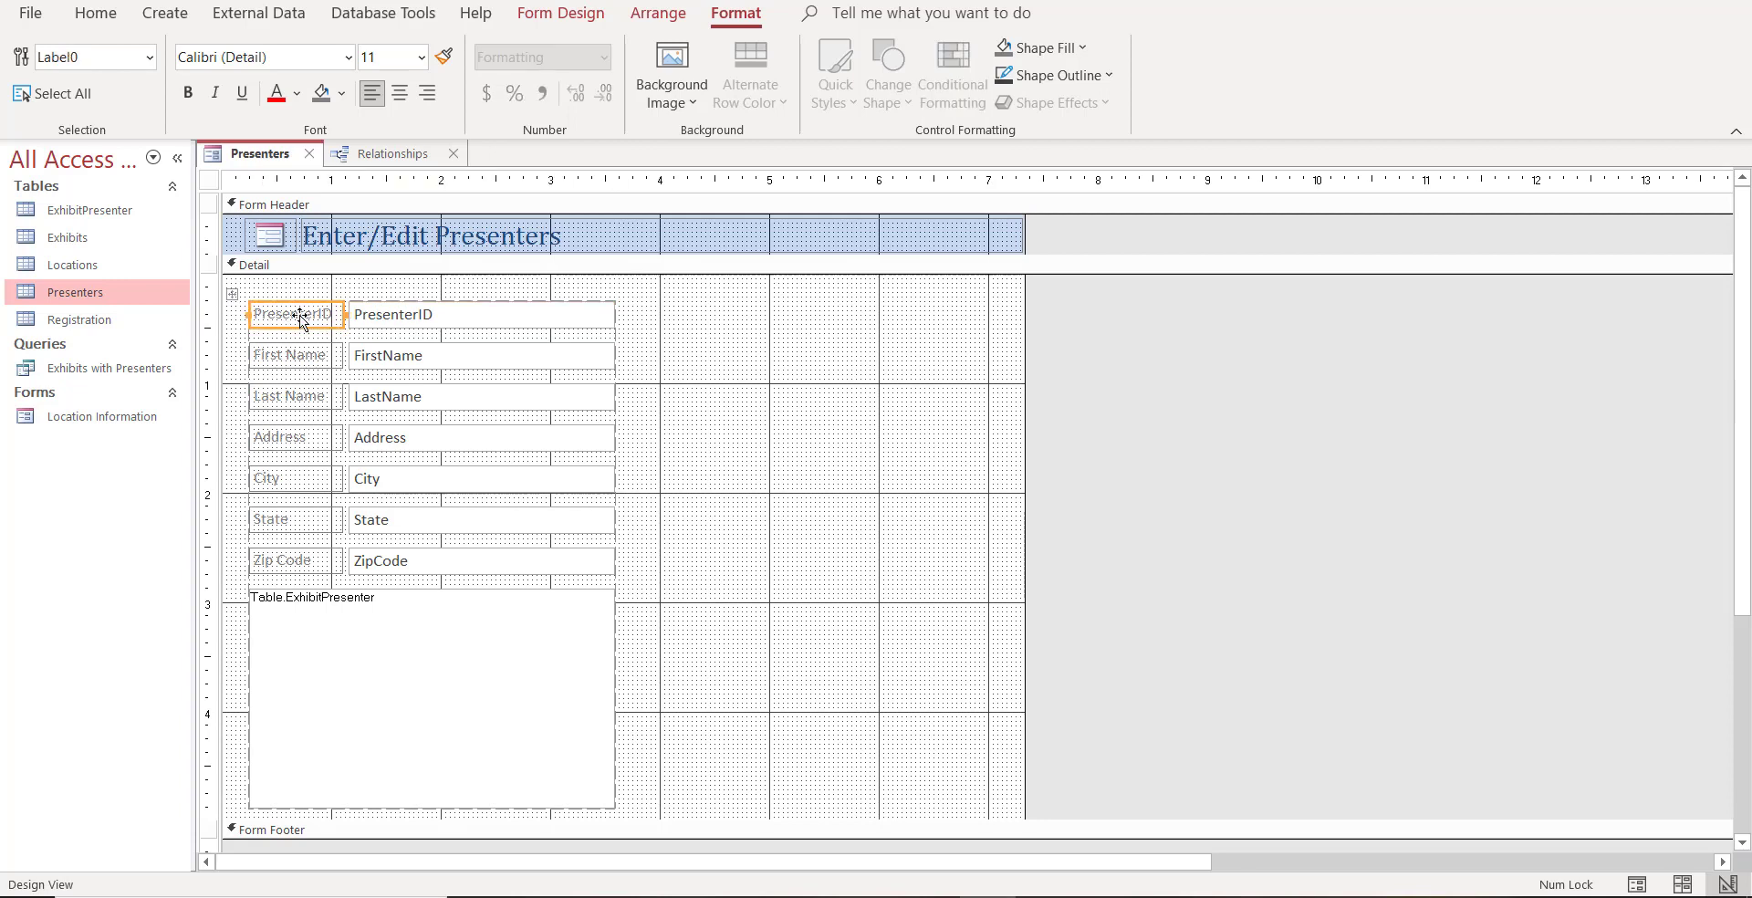
pyautogui.click(383, 317)
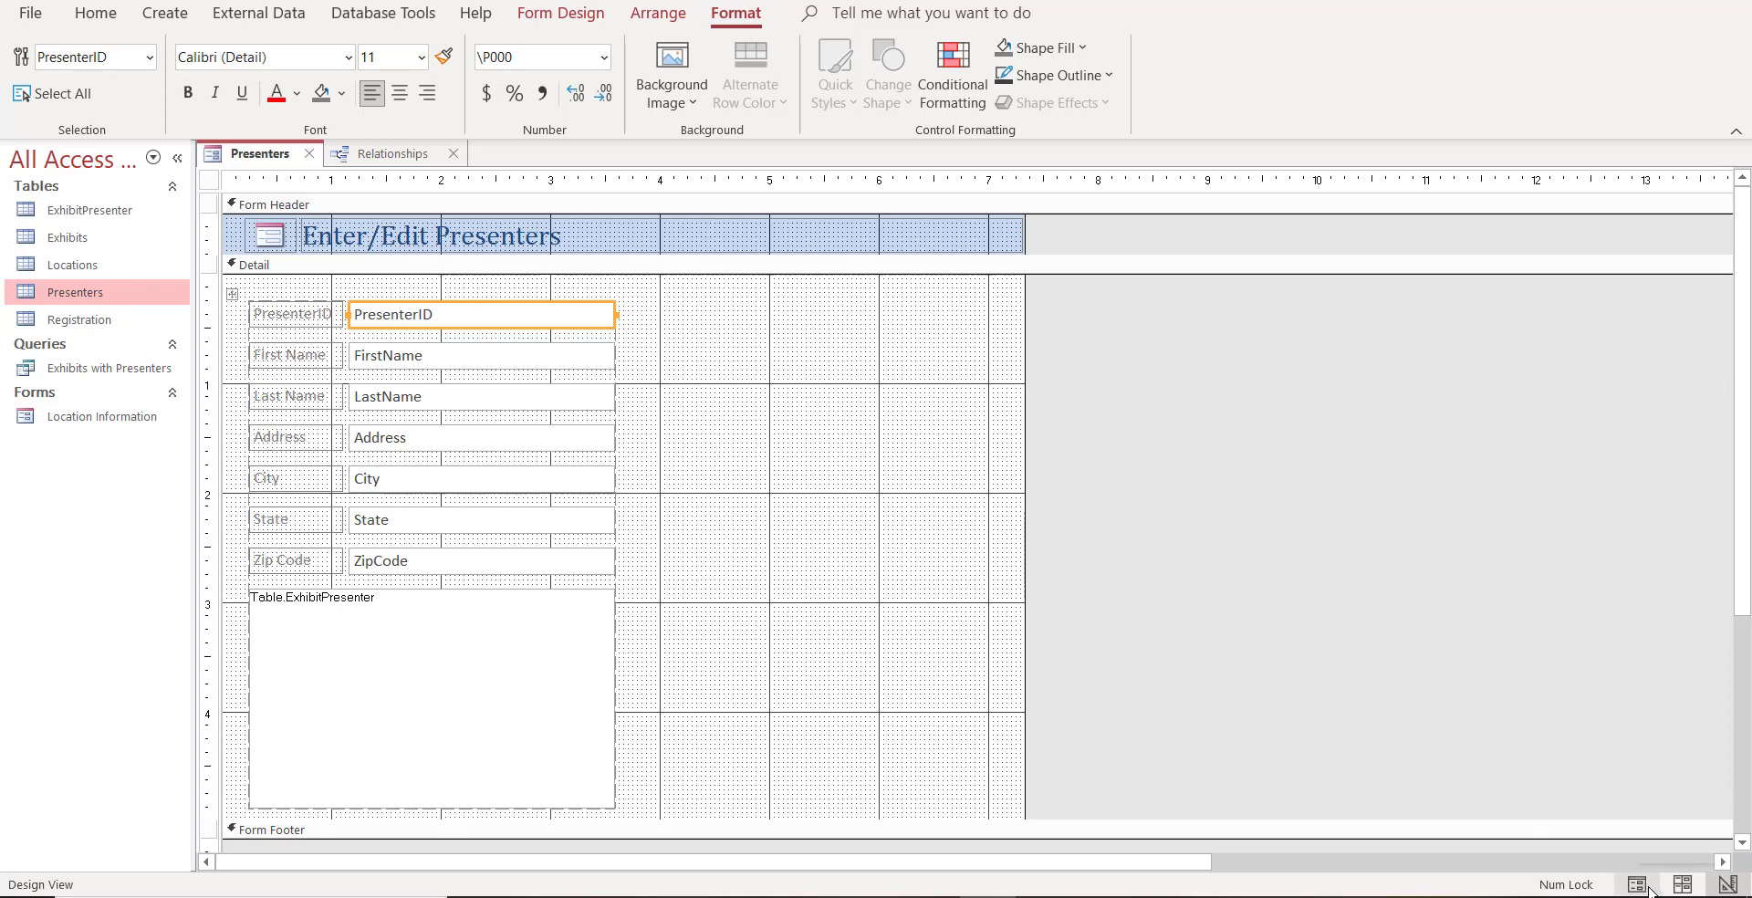
pyautogui.click(1682, 885)
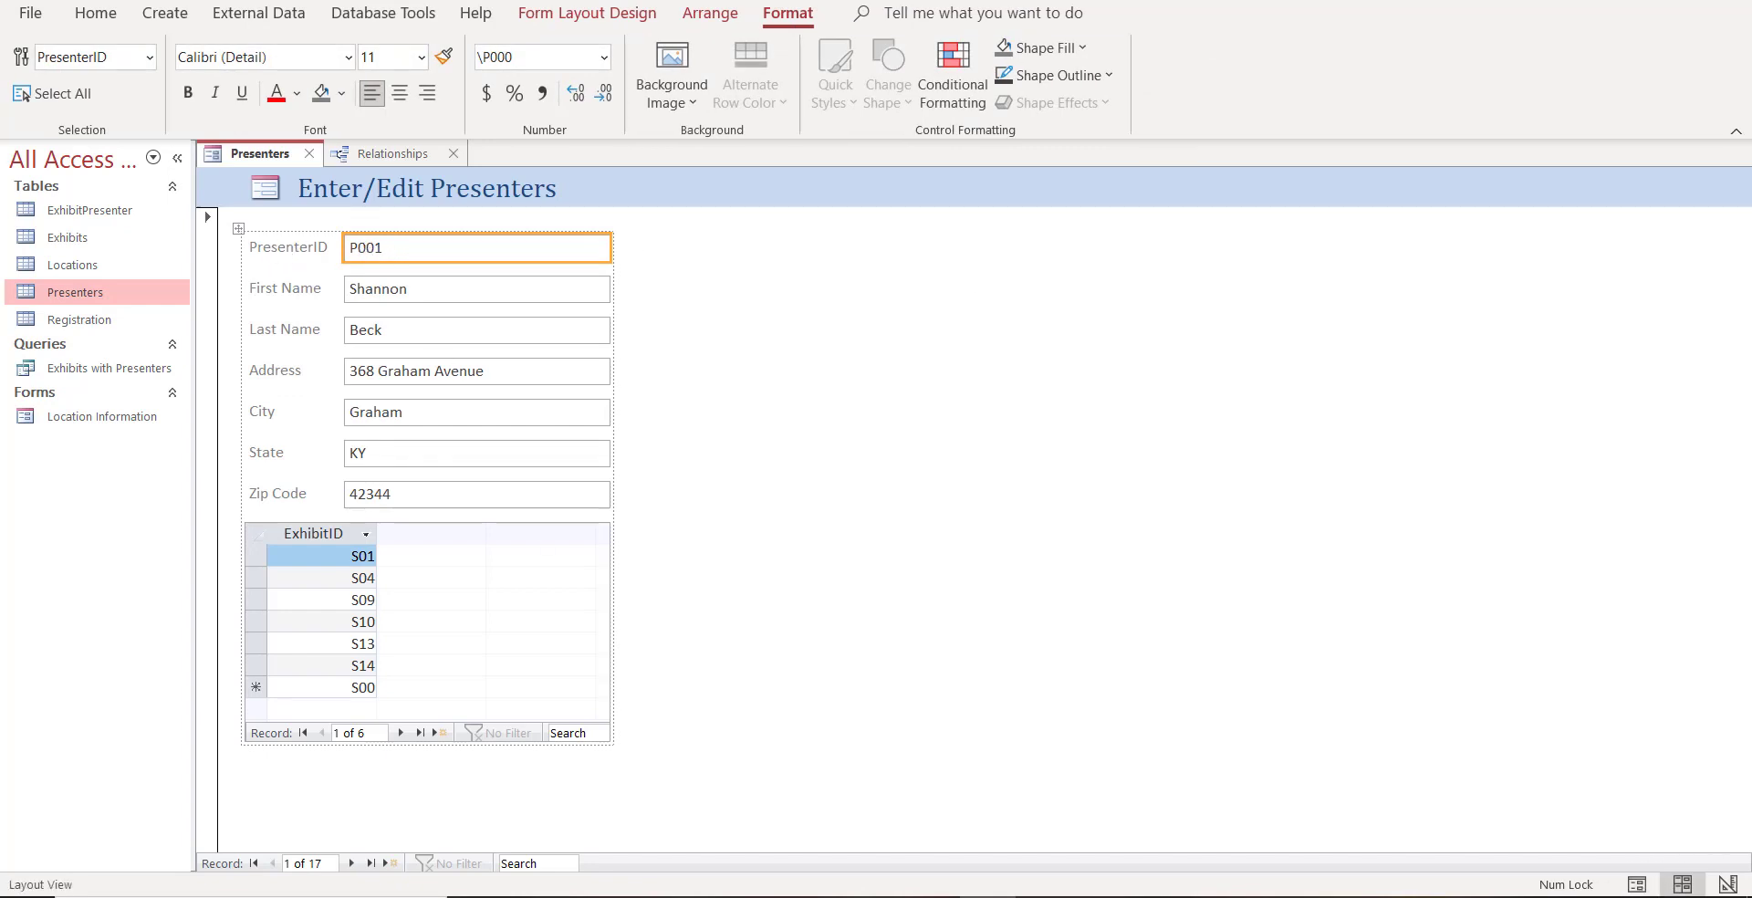
pyautogui.click(1727, 884)
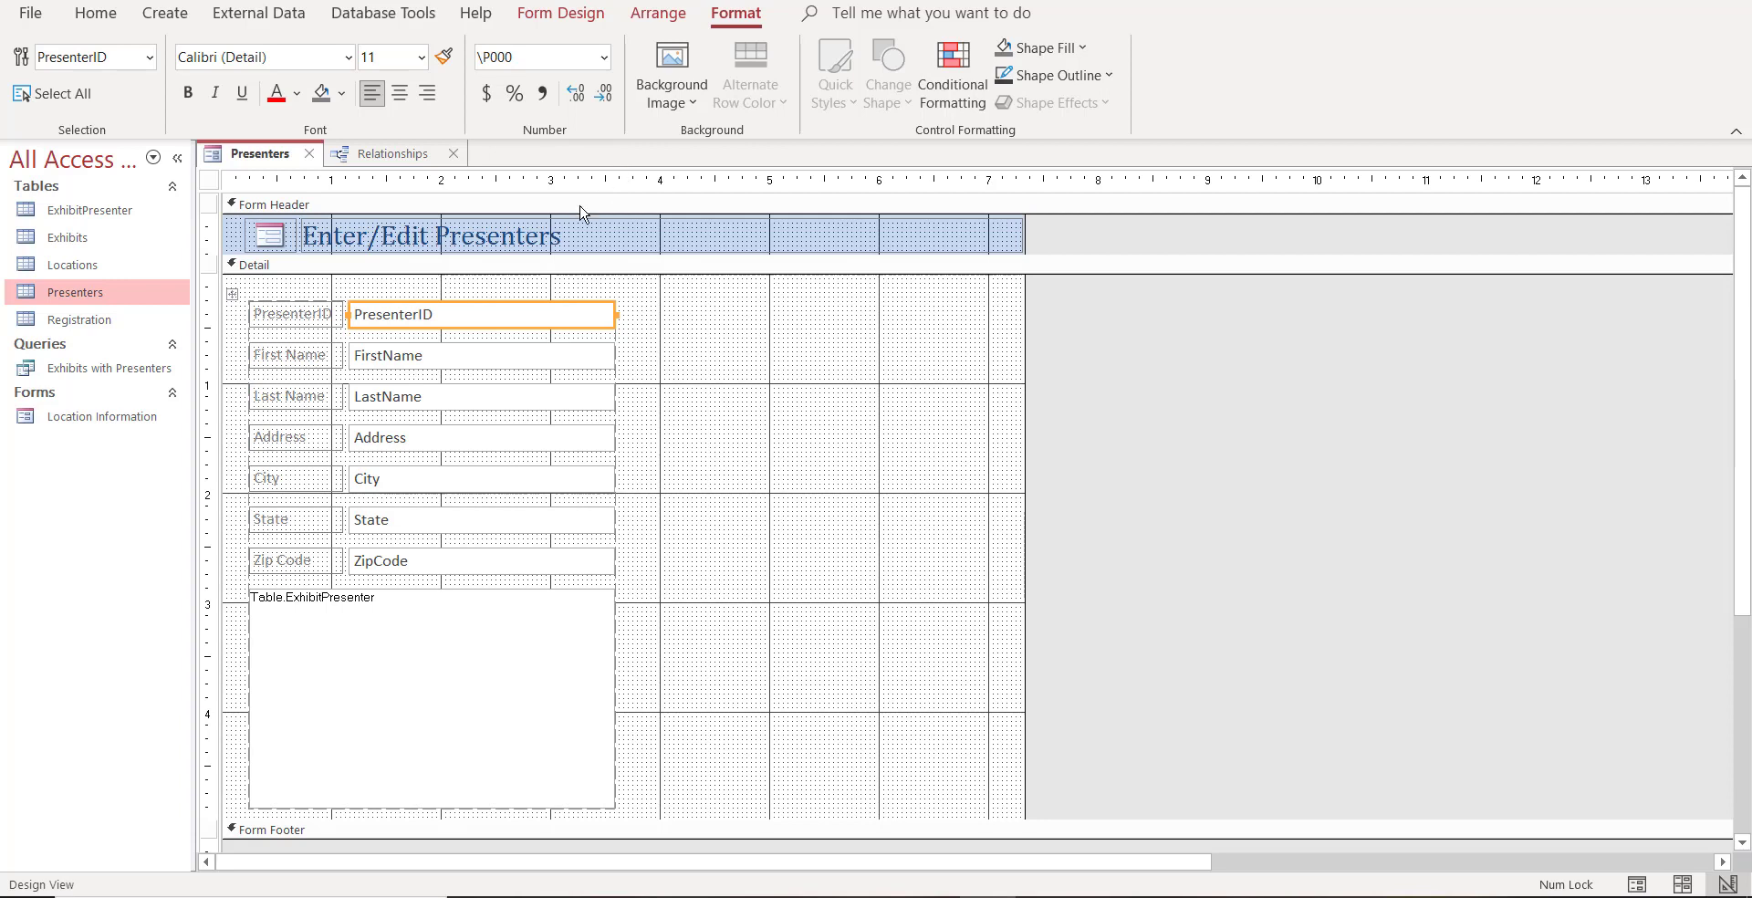
# - Delete the ExhibitPresenter subform from the Presenters form's Detail section and show the form in Layout View
pyautogui.click(431, 679)
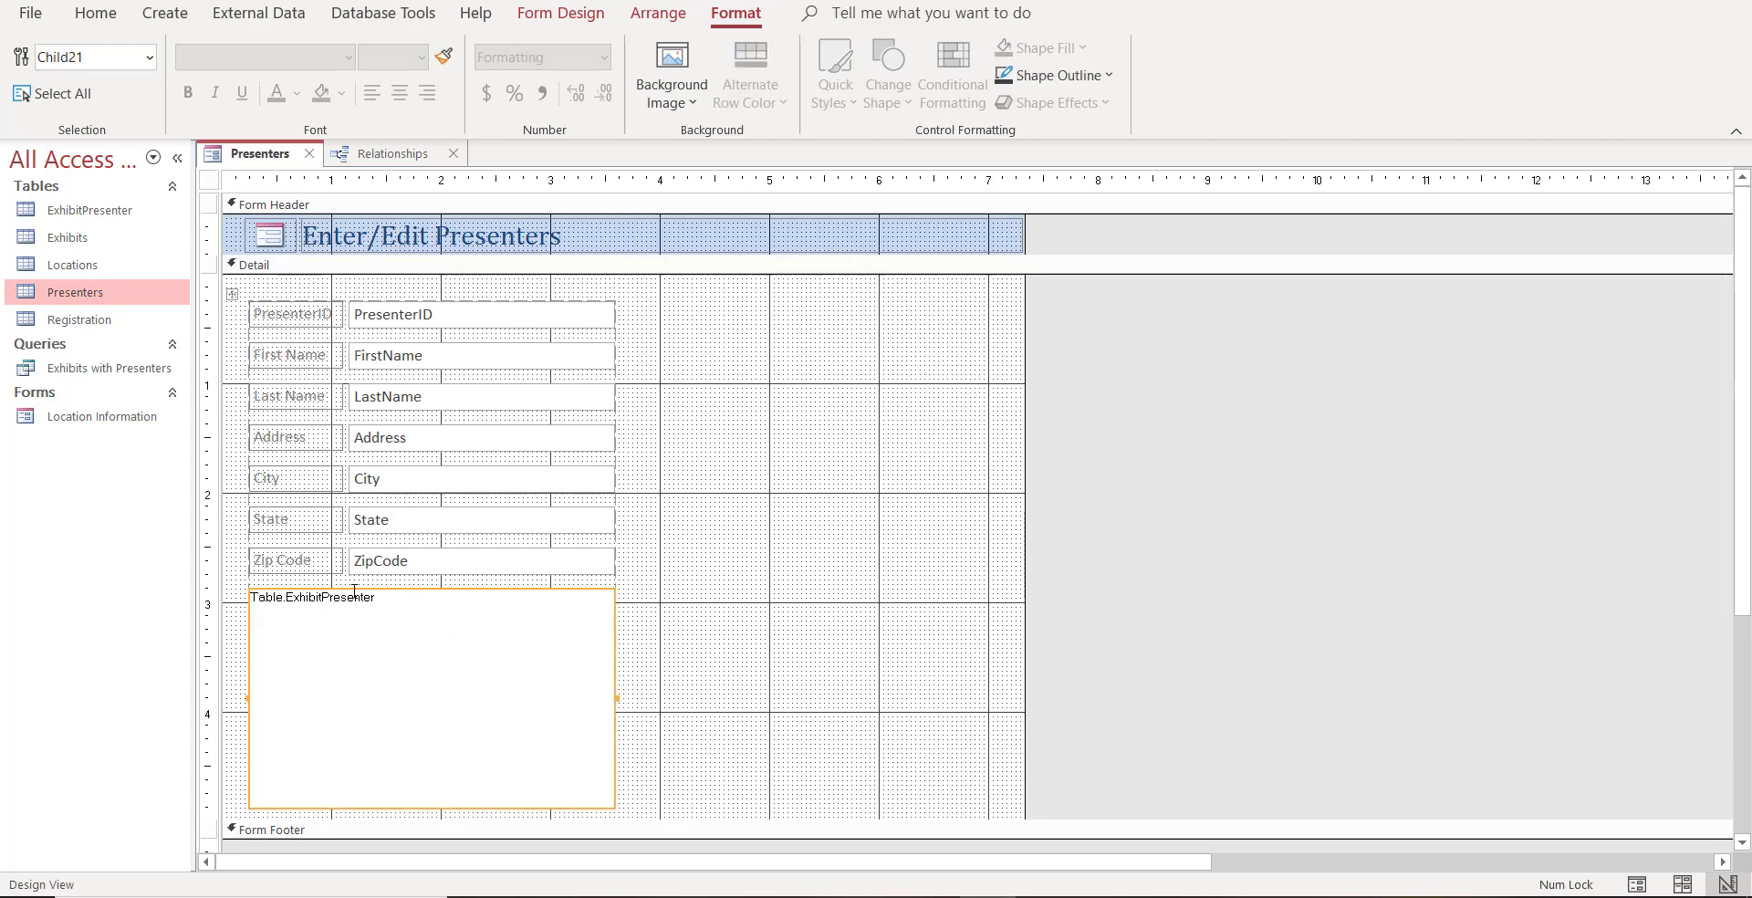
pyautogui.press('Delete')
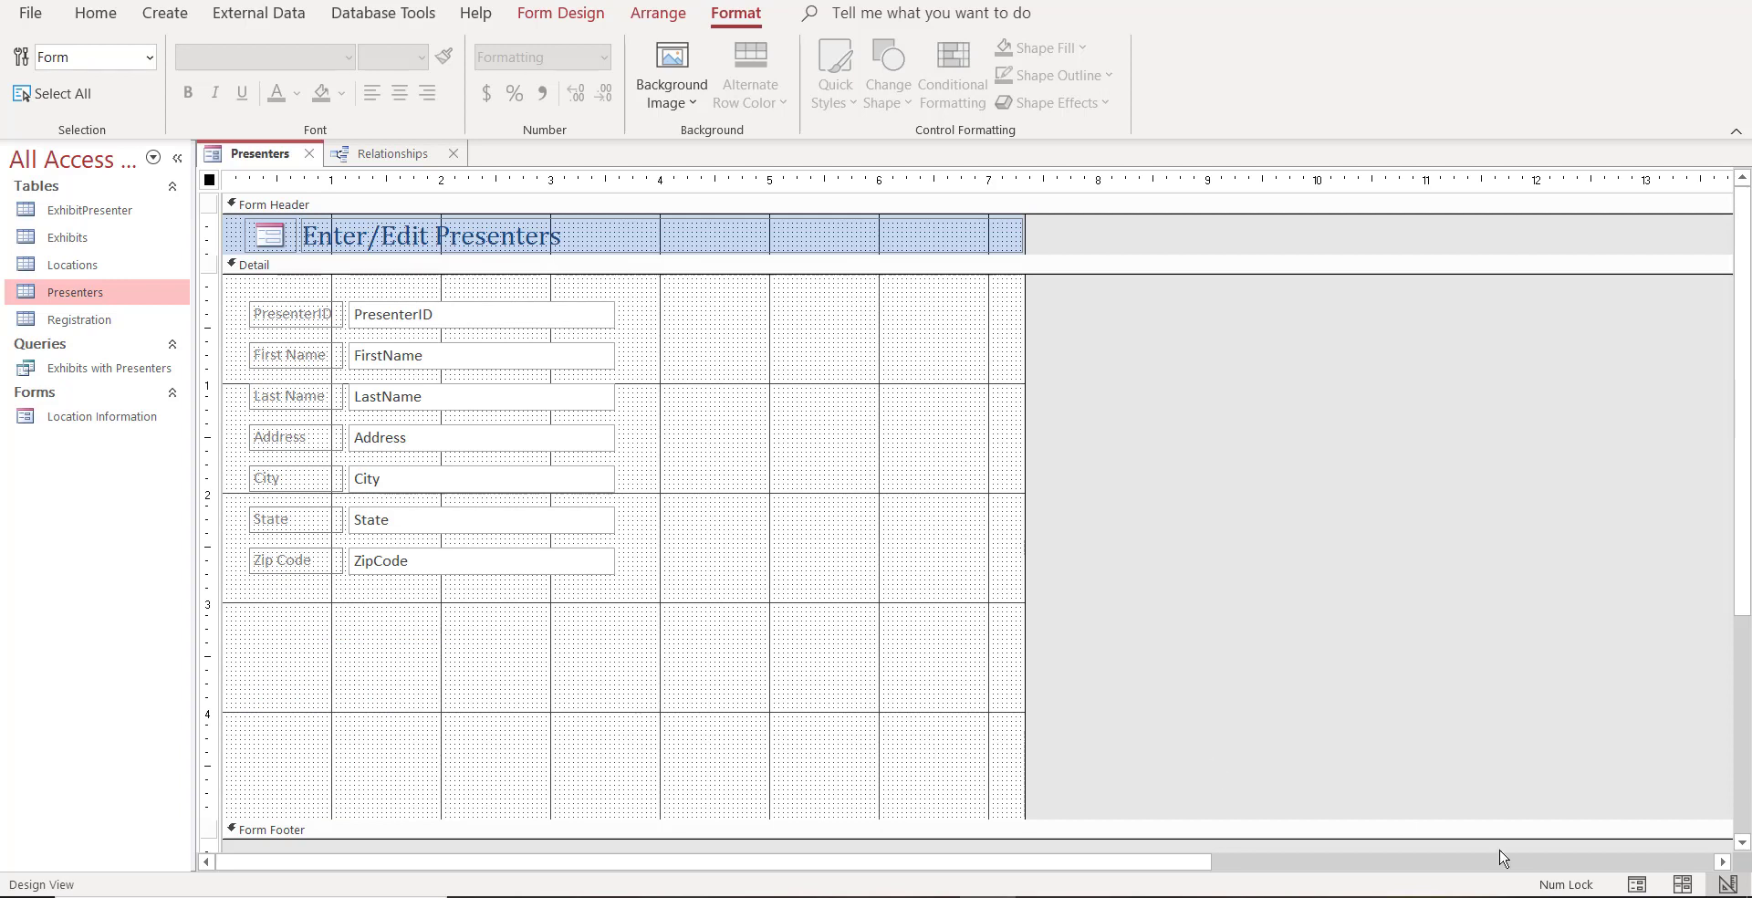
pyautogui.click(1682, 884)
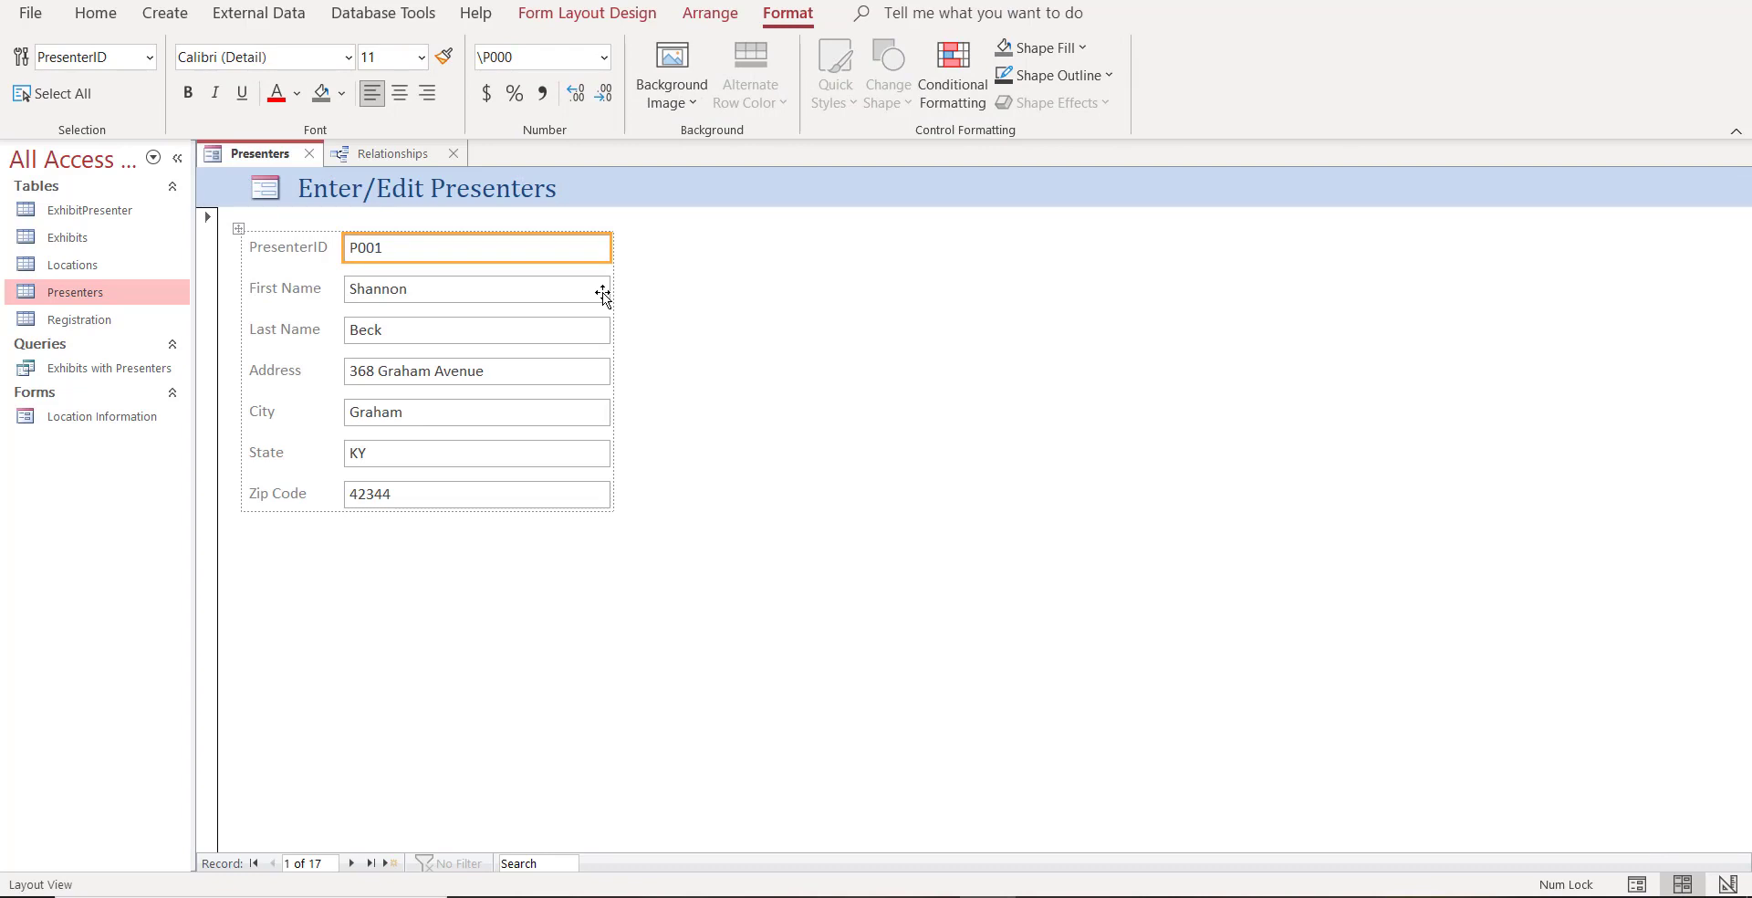
# - Sort the form's records in ascending order by the Last Name field
pyautogui.click(449, 333)
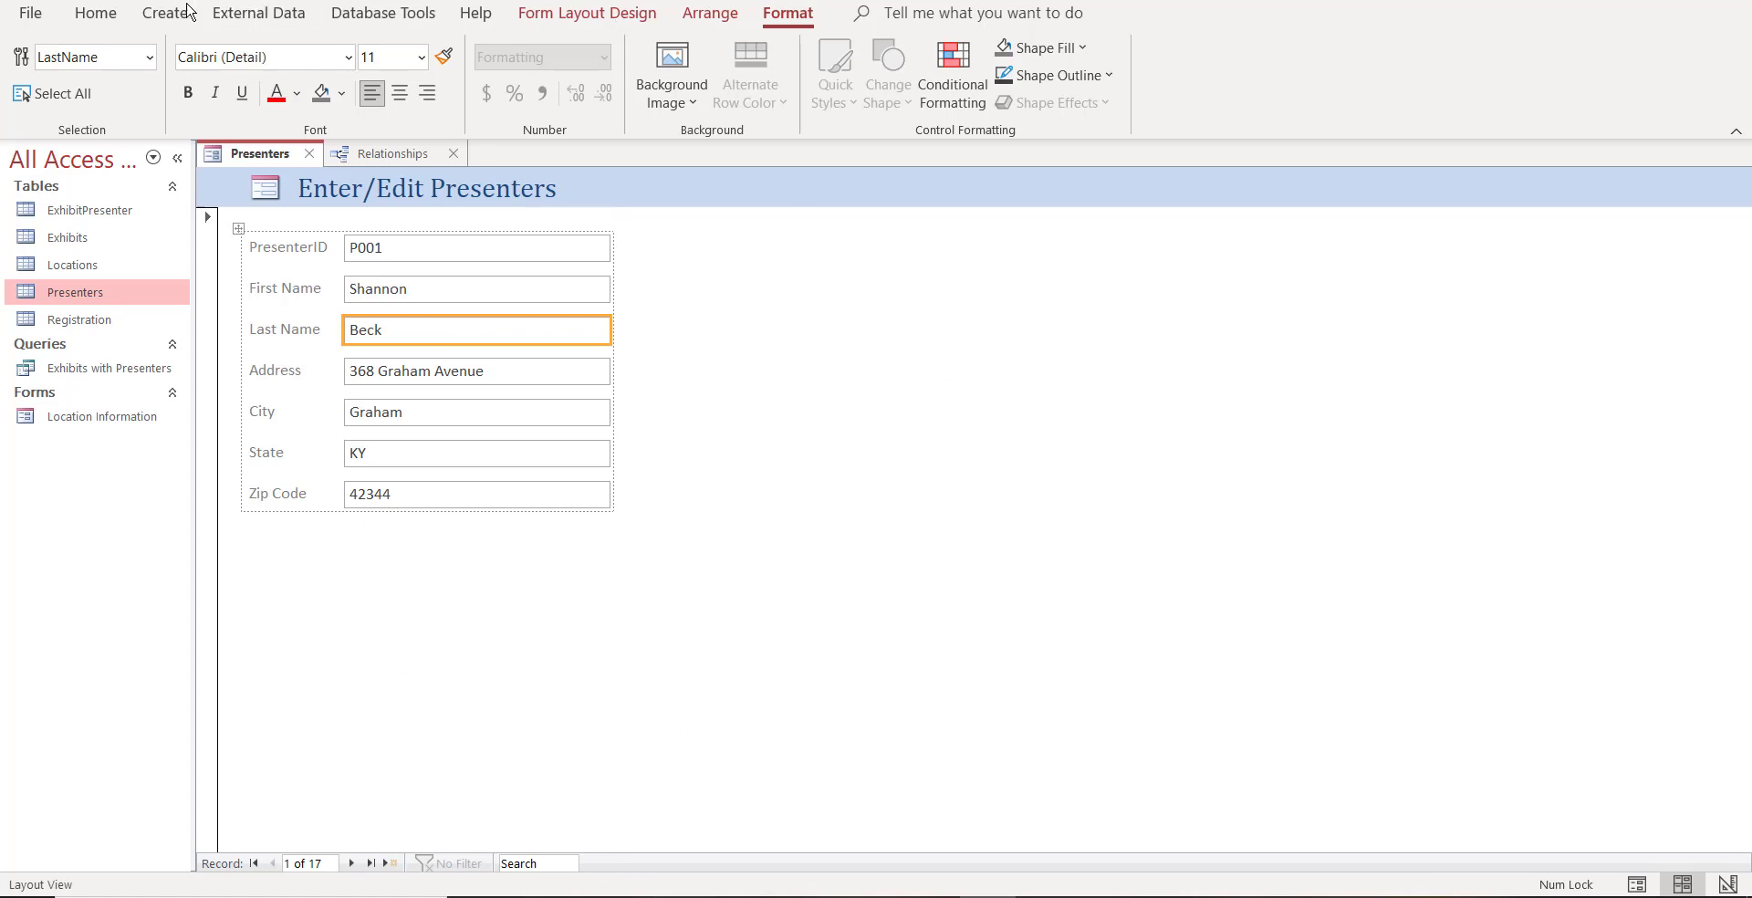
pyautogui.click(96, 15)
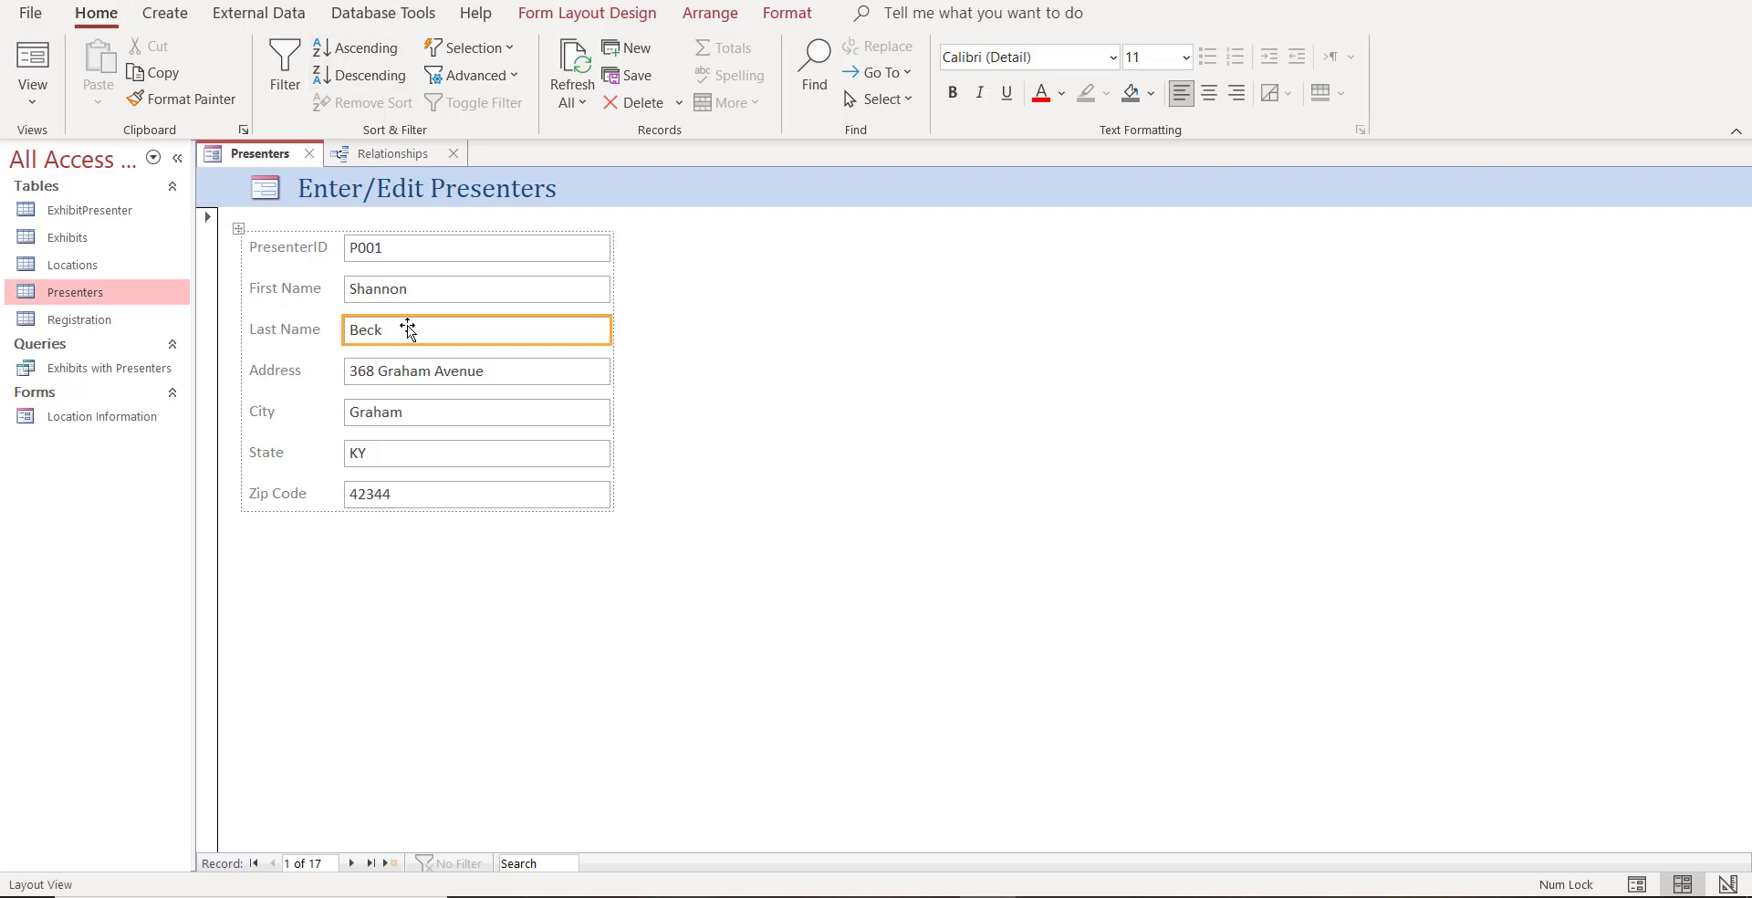
pyautogui.click(368, 57)
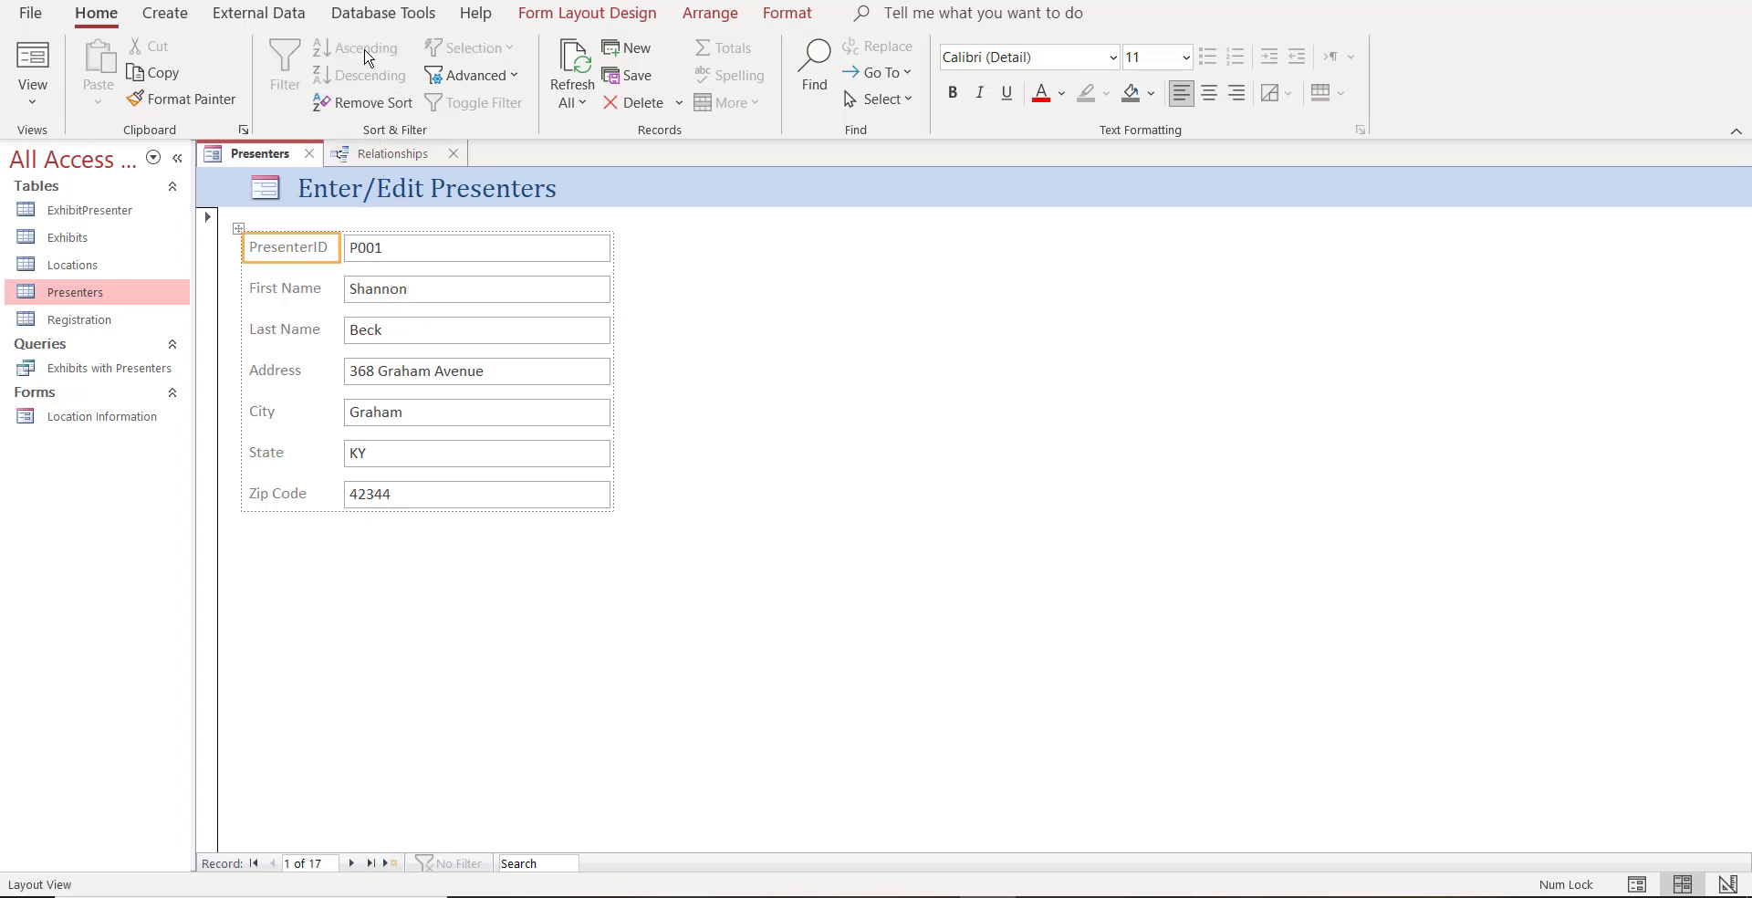
# - Browse forward and back through the presenter records to examine the order of their last names
pyautogui.click(353, 864)
pyautogui.click(353, 863)
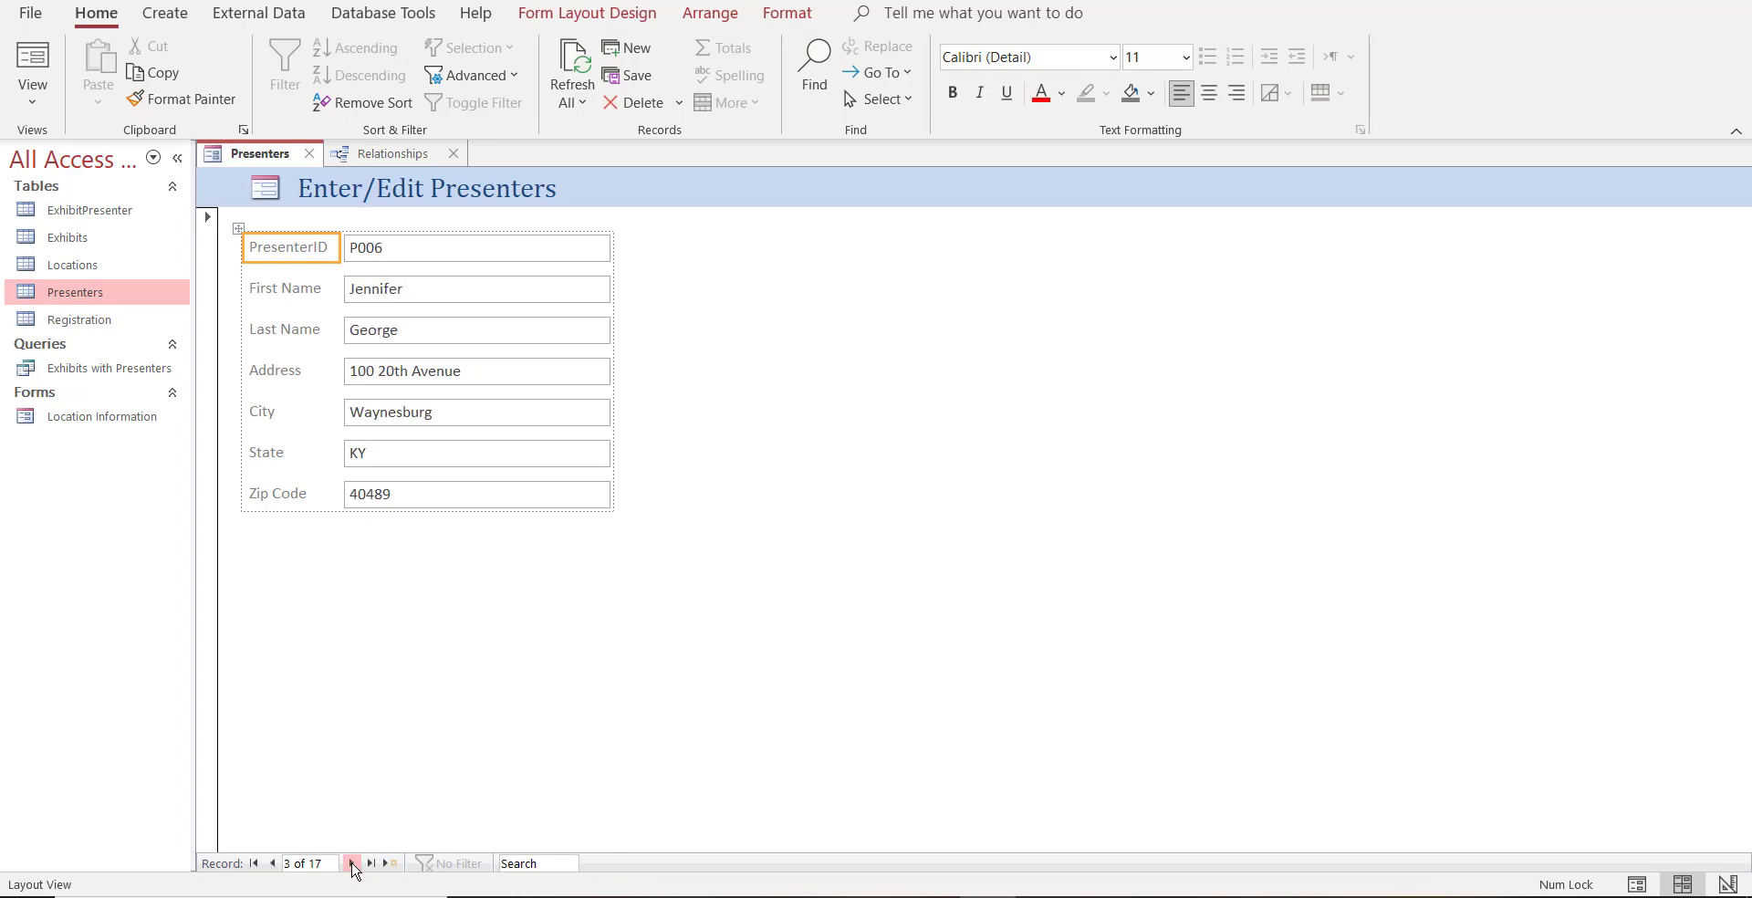
pyautogui.click(352, 863)
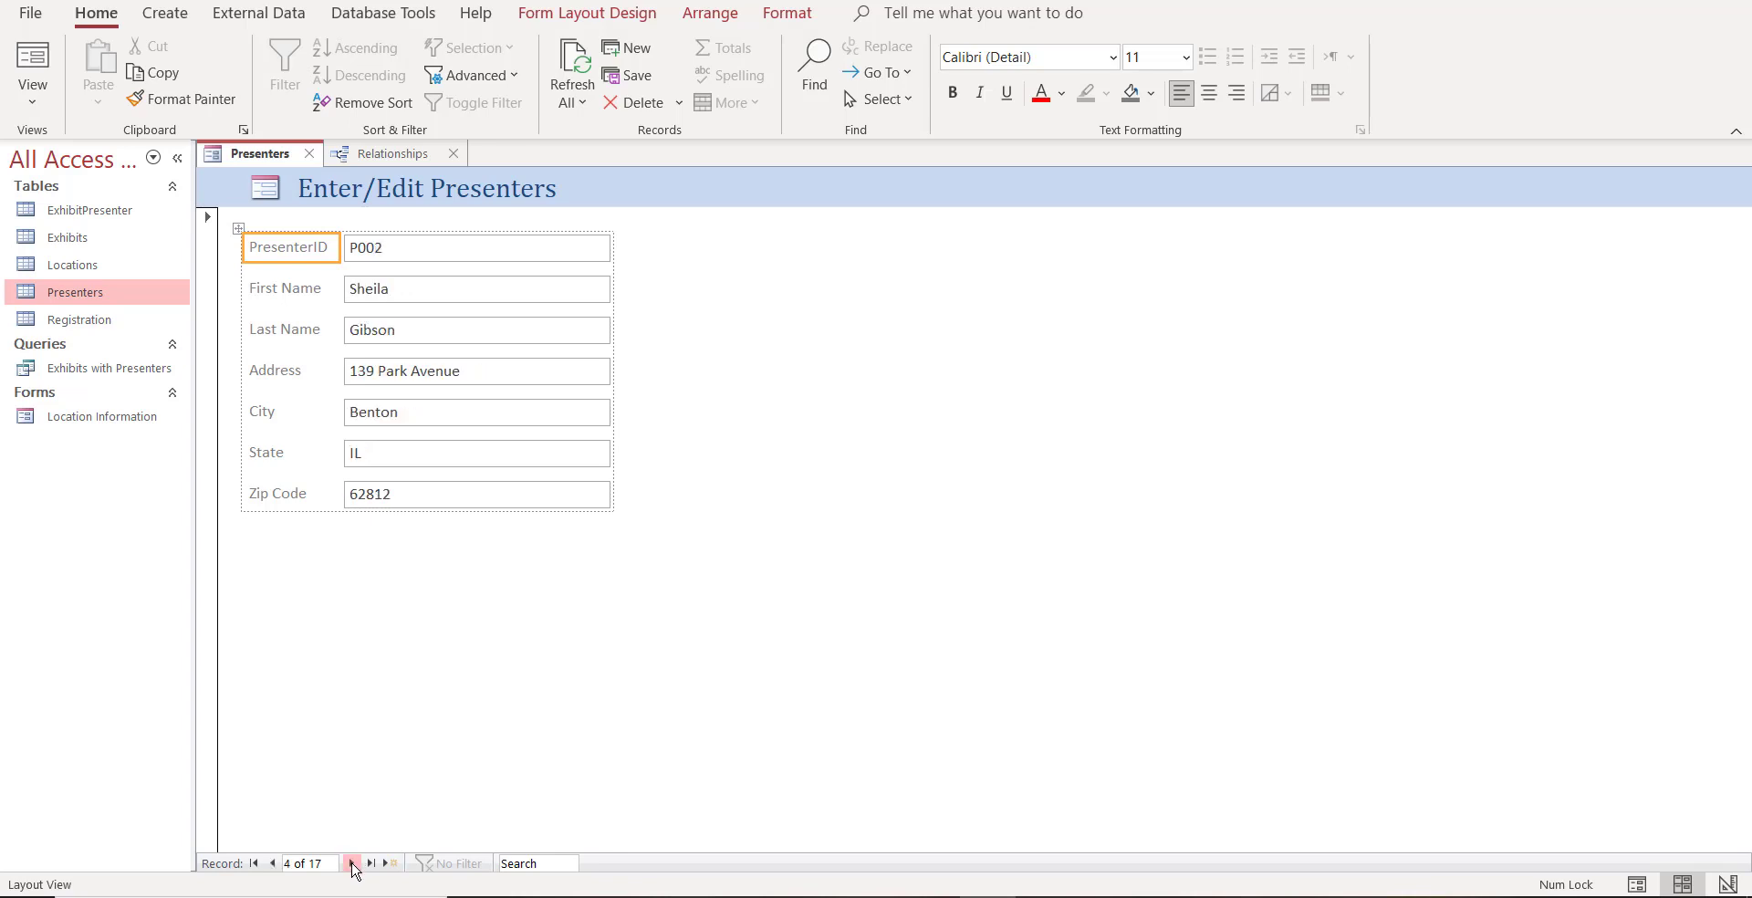
pyautogui.click(271, 865)
pyautogui.click(271, 864)
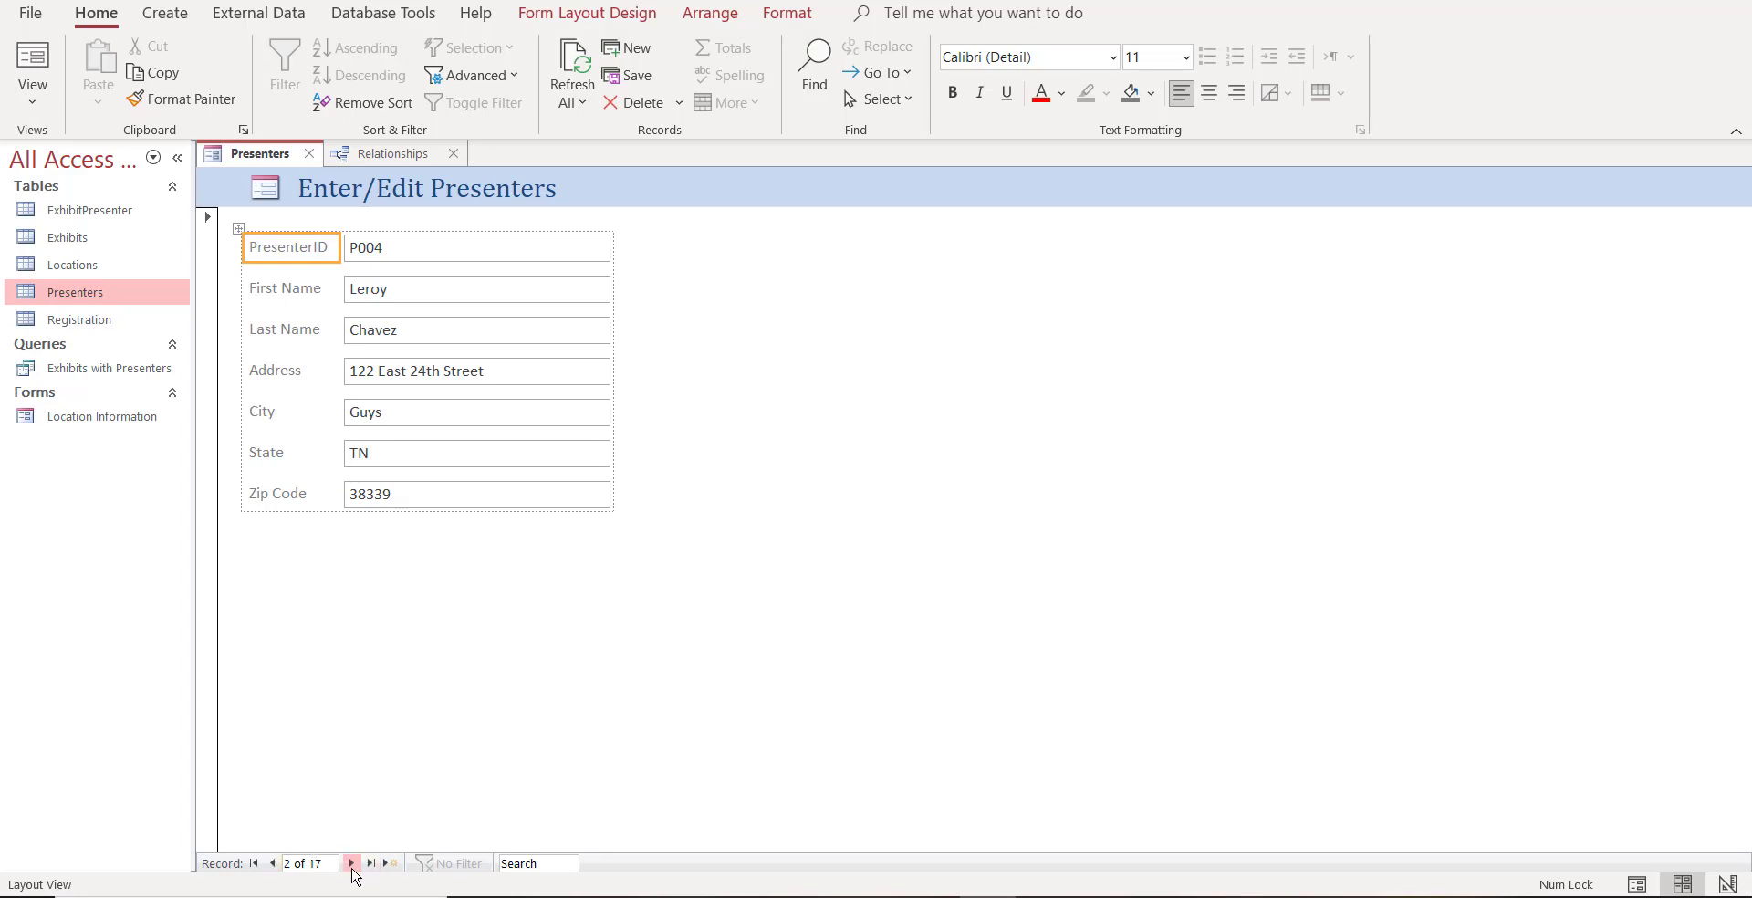
pyautogui.click(351, 864)
pyautogui.click(351, 863)
pyautogui.click(351, 863)
pyautogui.click(351, 863)
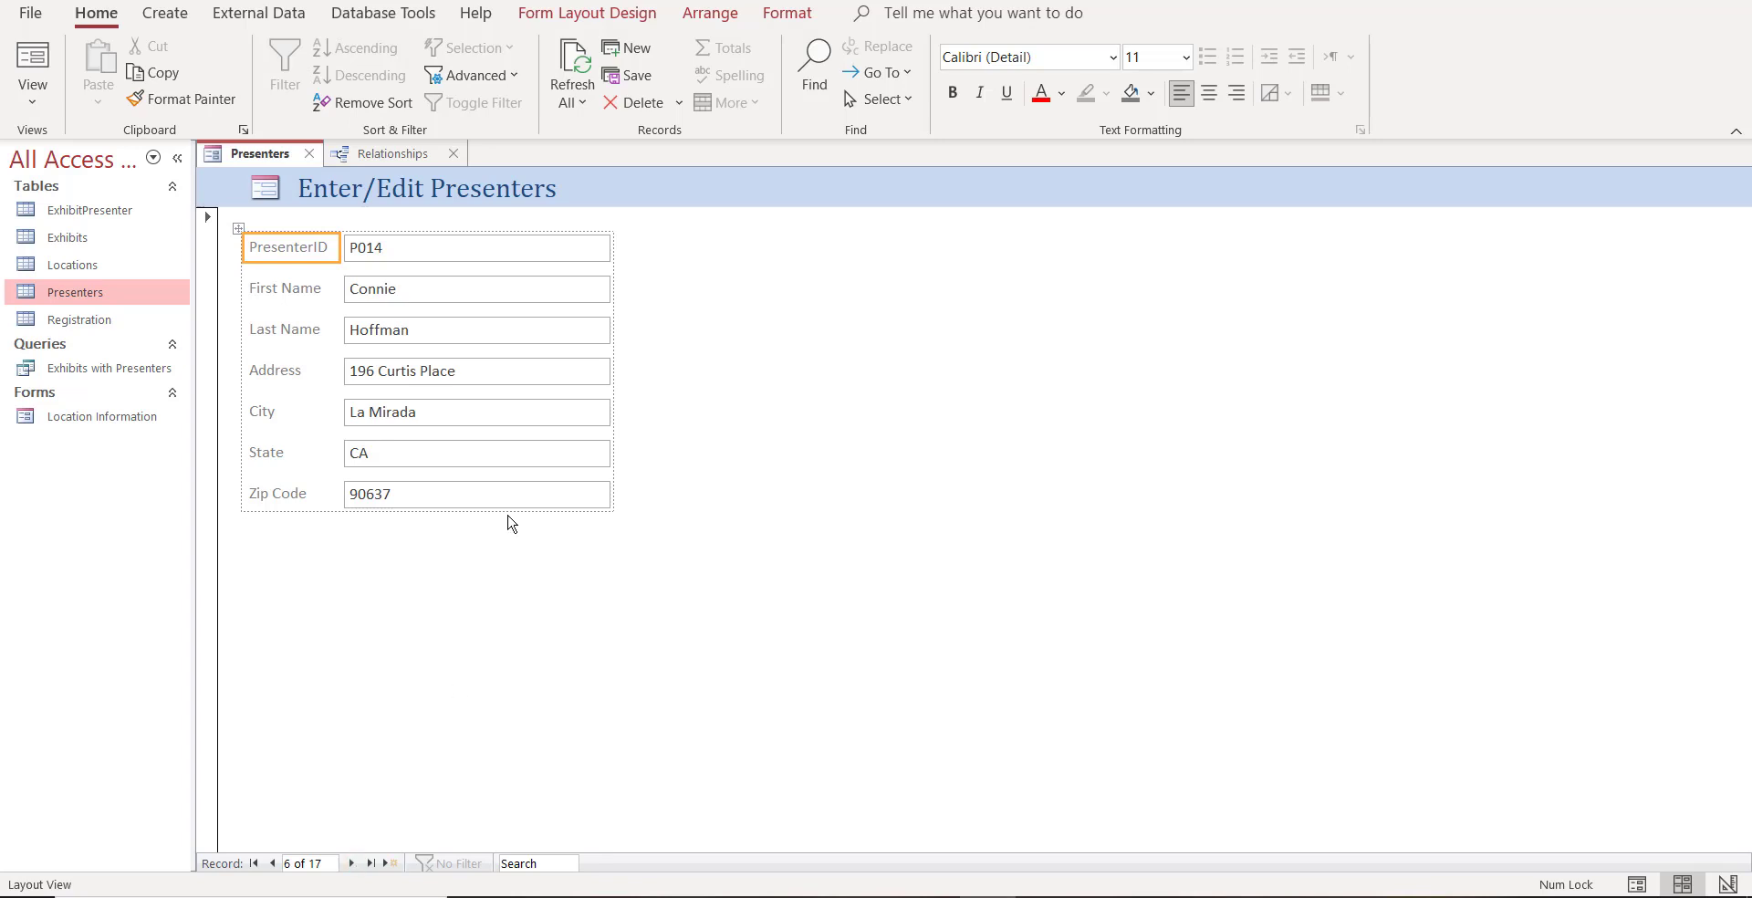
pyautogui.click(273, 865)
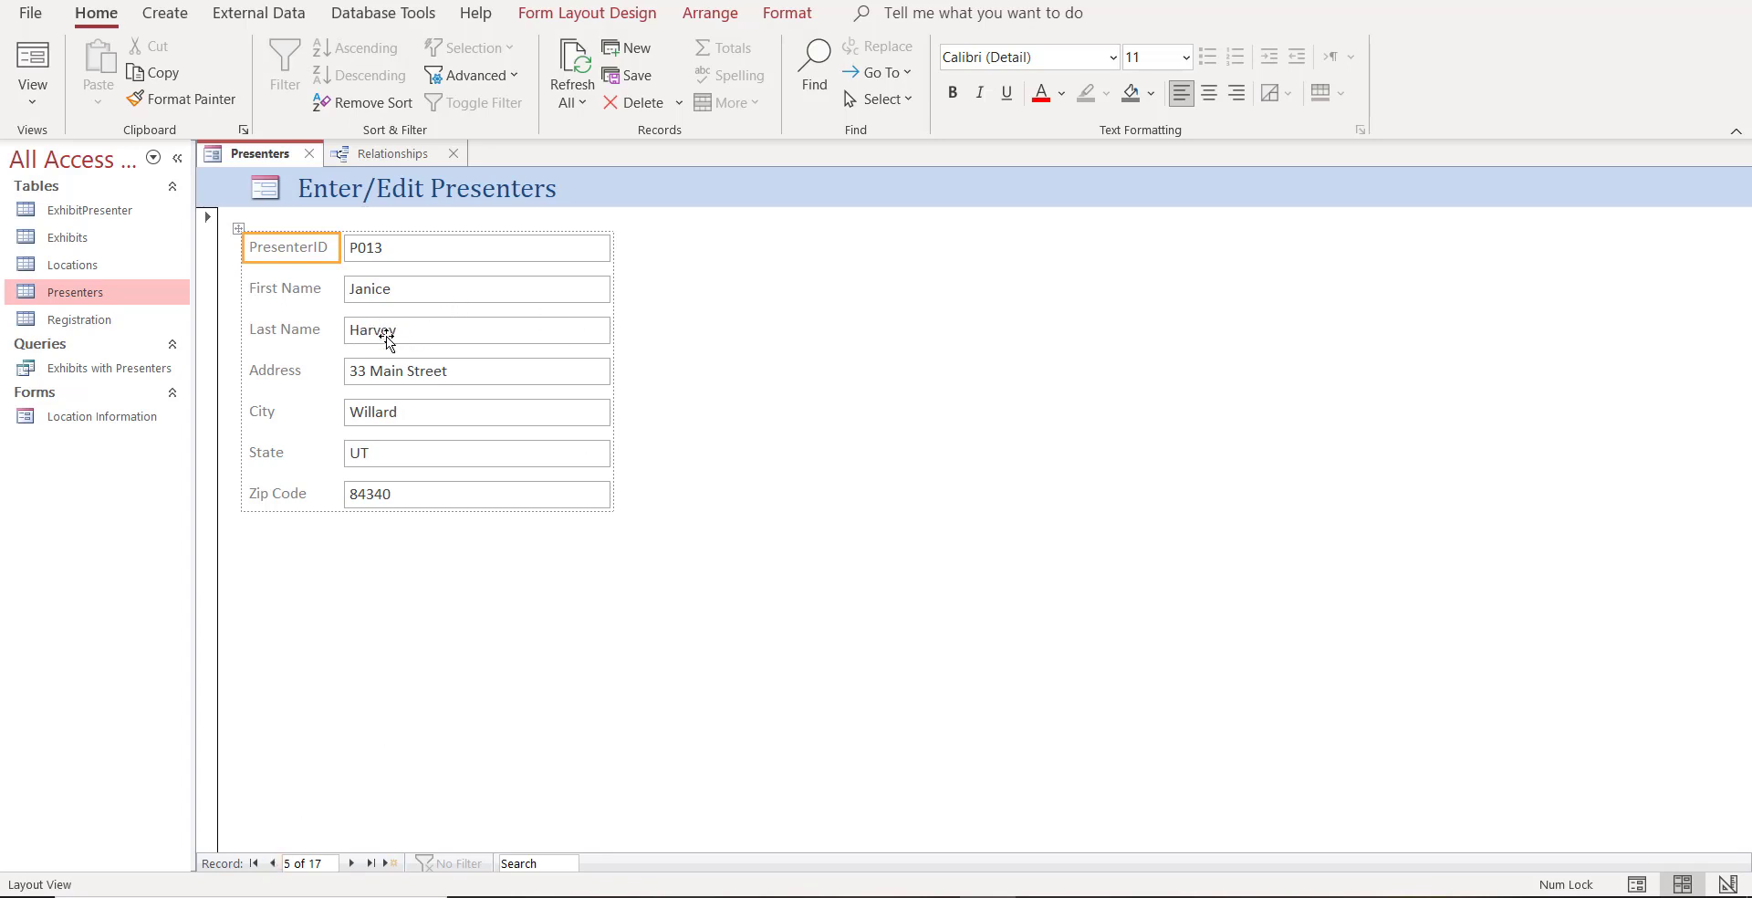
pyautogui.click(350, 864)
pyautogui.click(350, 864)
pyautogui.click(351, 865)
pyautogui.click(350, 864)
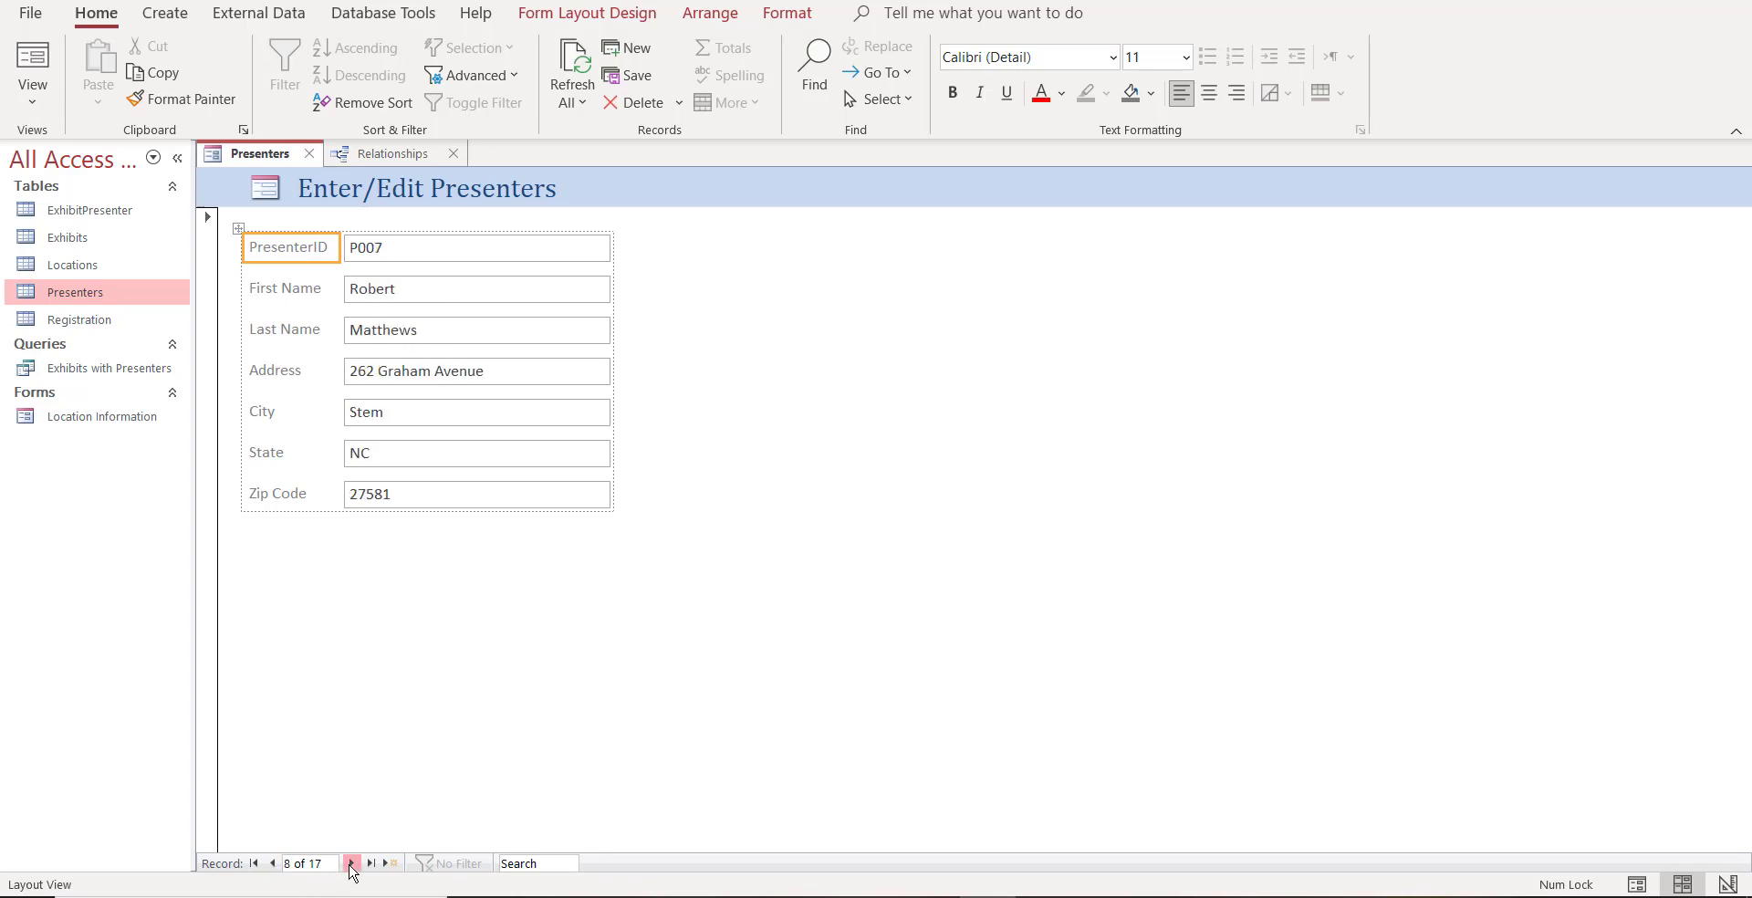
pyautogui.click(351, 864)
pyautogui.click(350, 865)
pyautogui.click(350, 864)
# - Search the form's records for a presenter's last name, then browse the neighbouring records
pyautogui.click(497, 334)
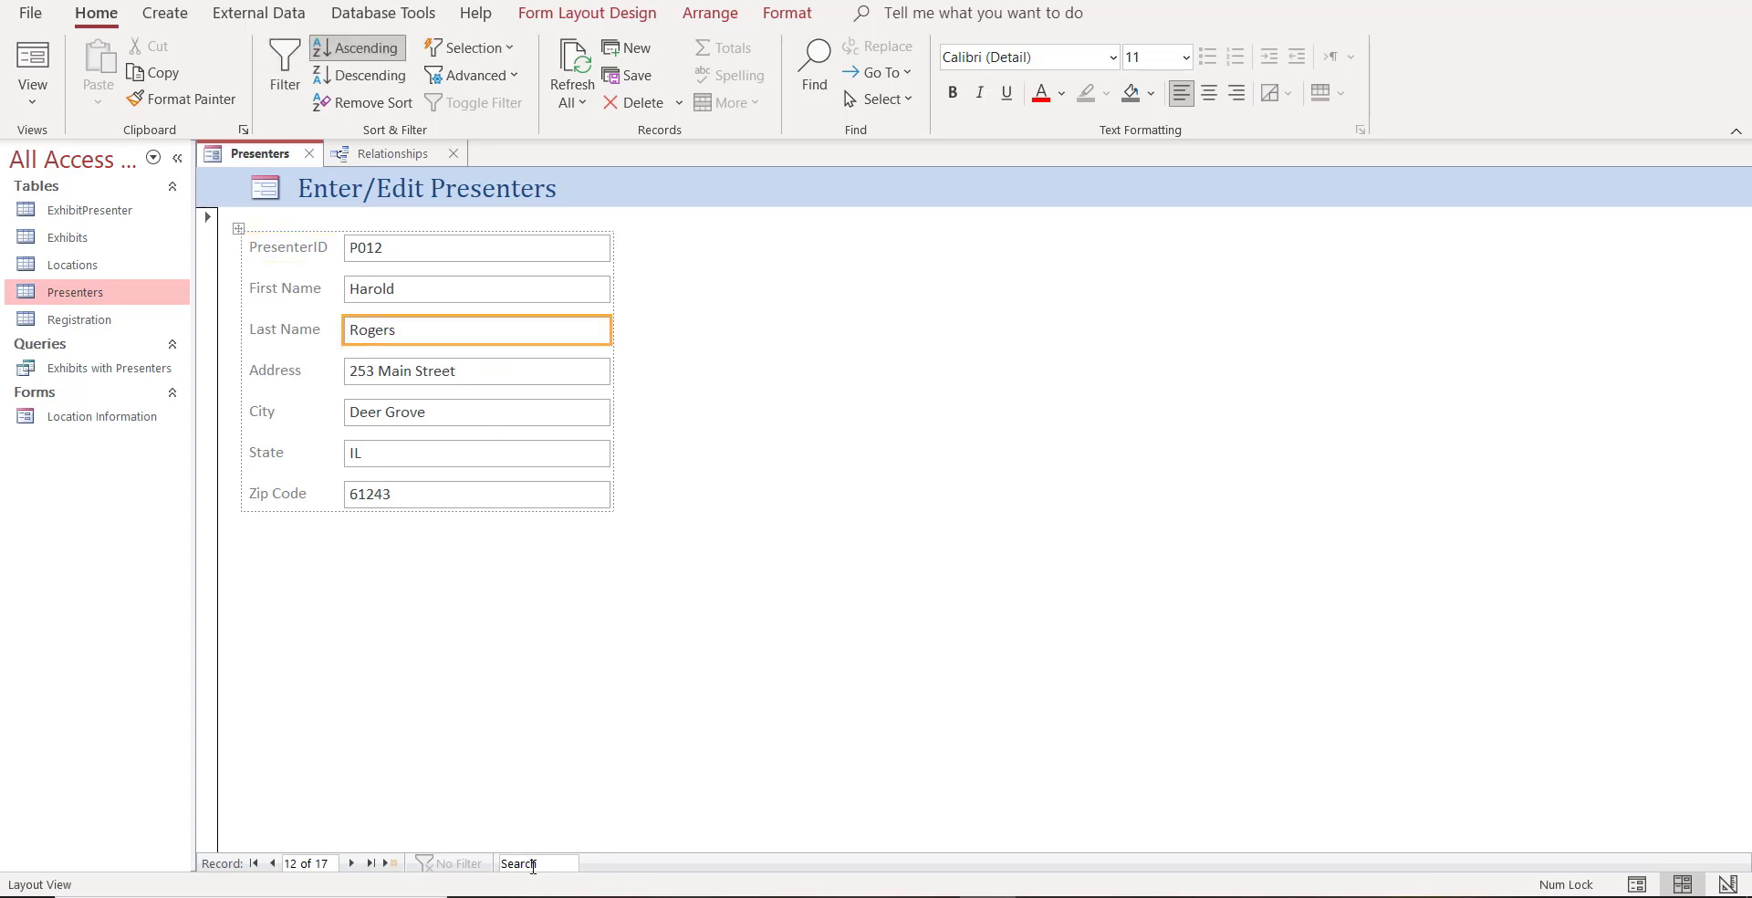
pyautogui.click(534, 866)
pyautogui.write('Harvey')
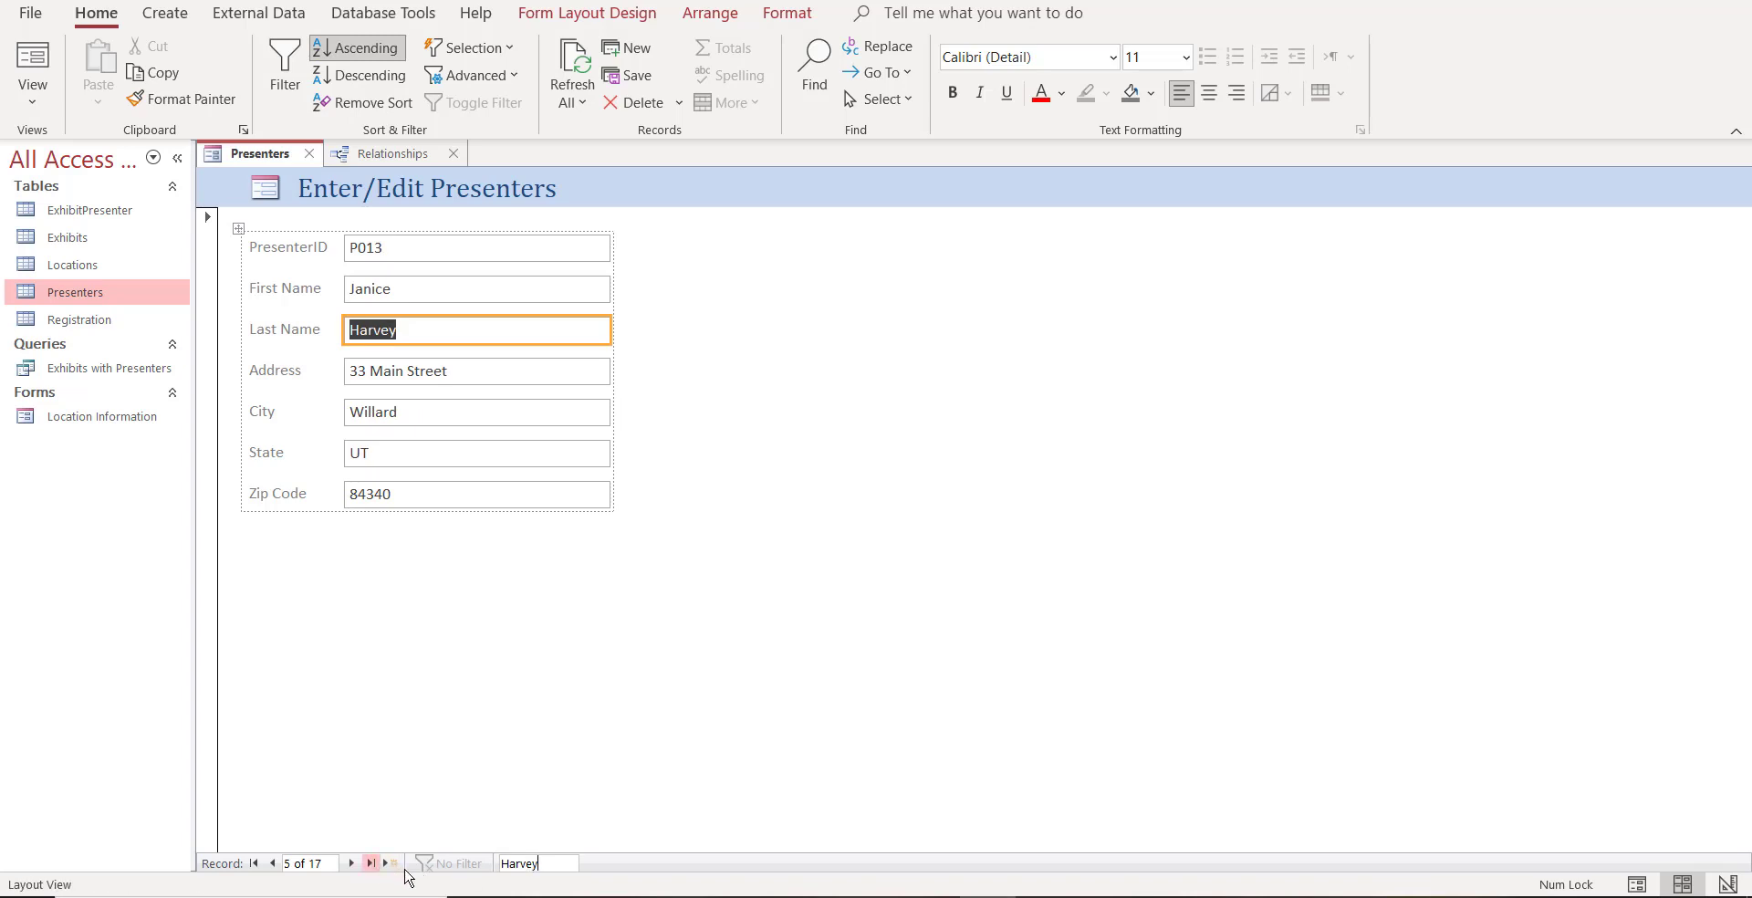
pyautogui.click(272, 864)
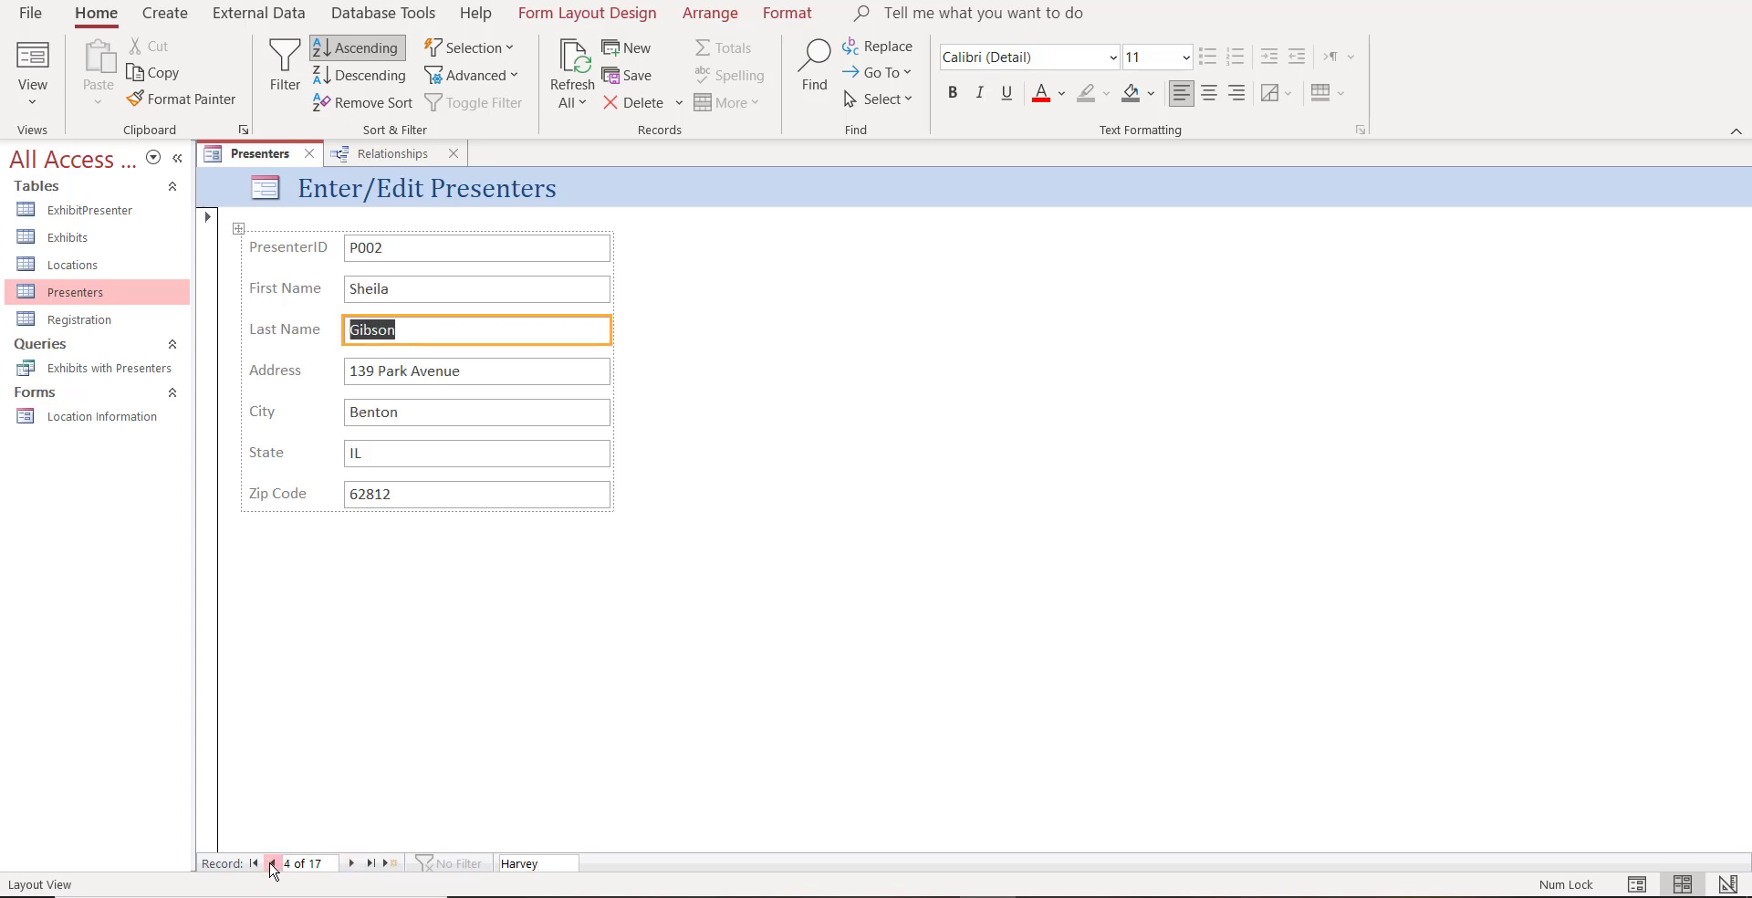
pyautogui.click(353, 863)
pyautogui.click(352, 864)
pyautogui.click(352, 863)
pyautogui.click(352, 864)
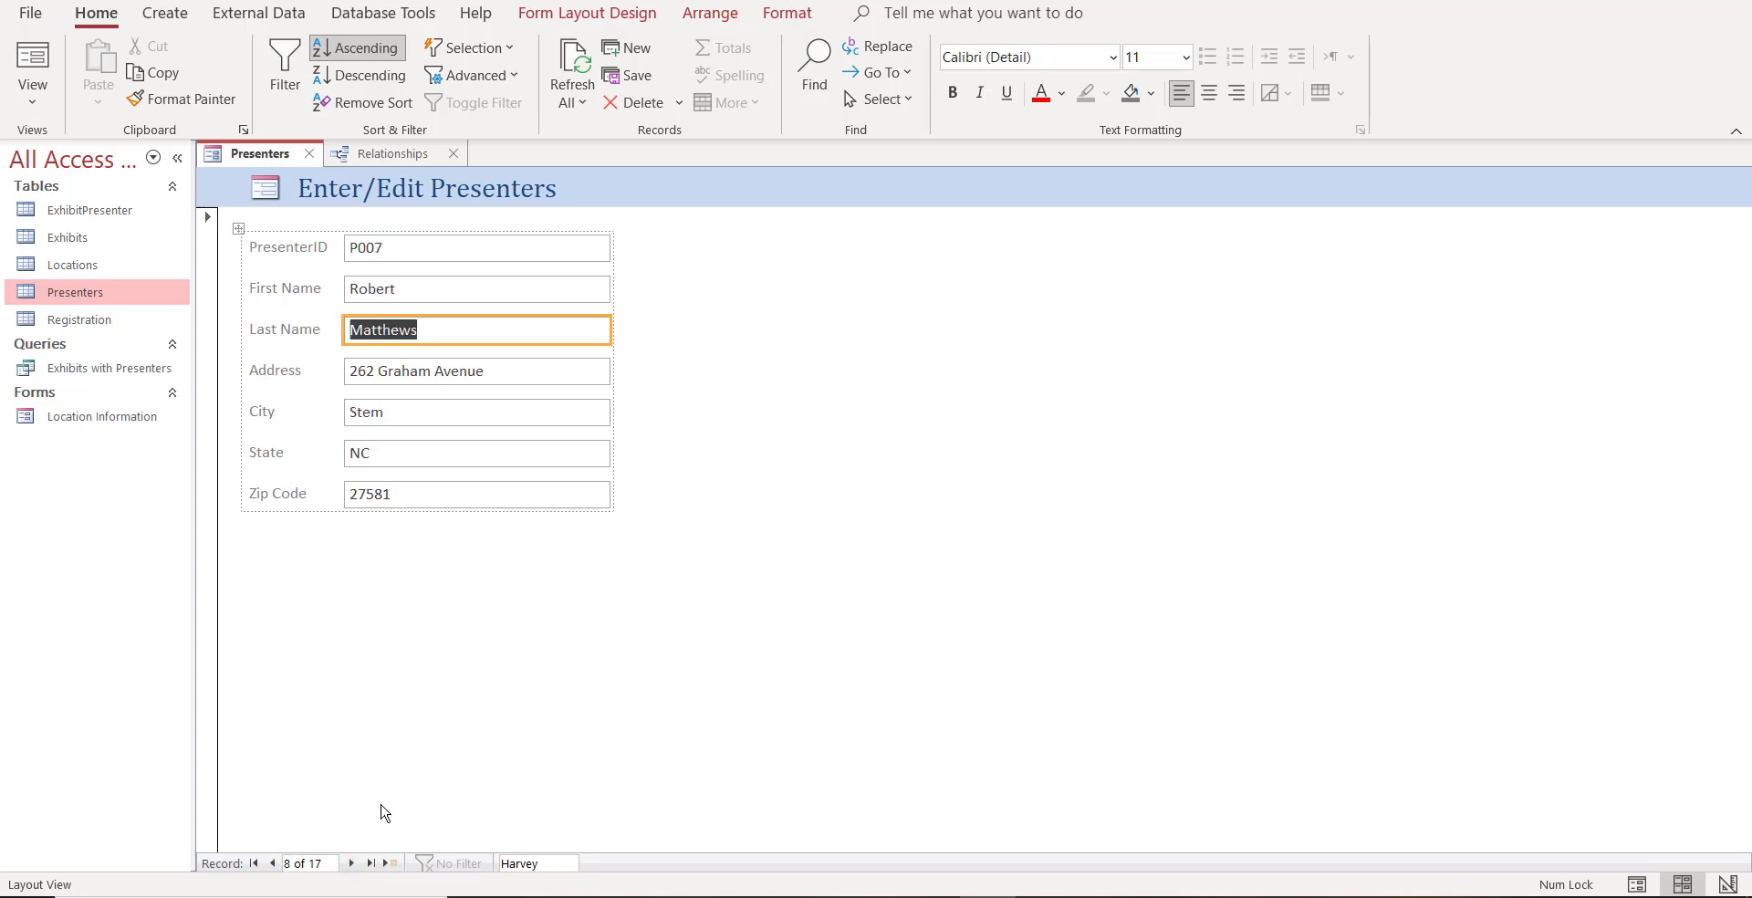
# - Save the form under the name "Edit Presenters"
pyautogui.click(479, 372)
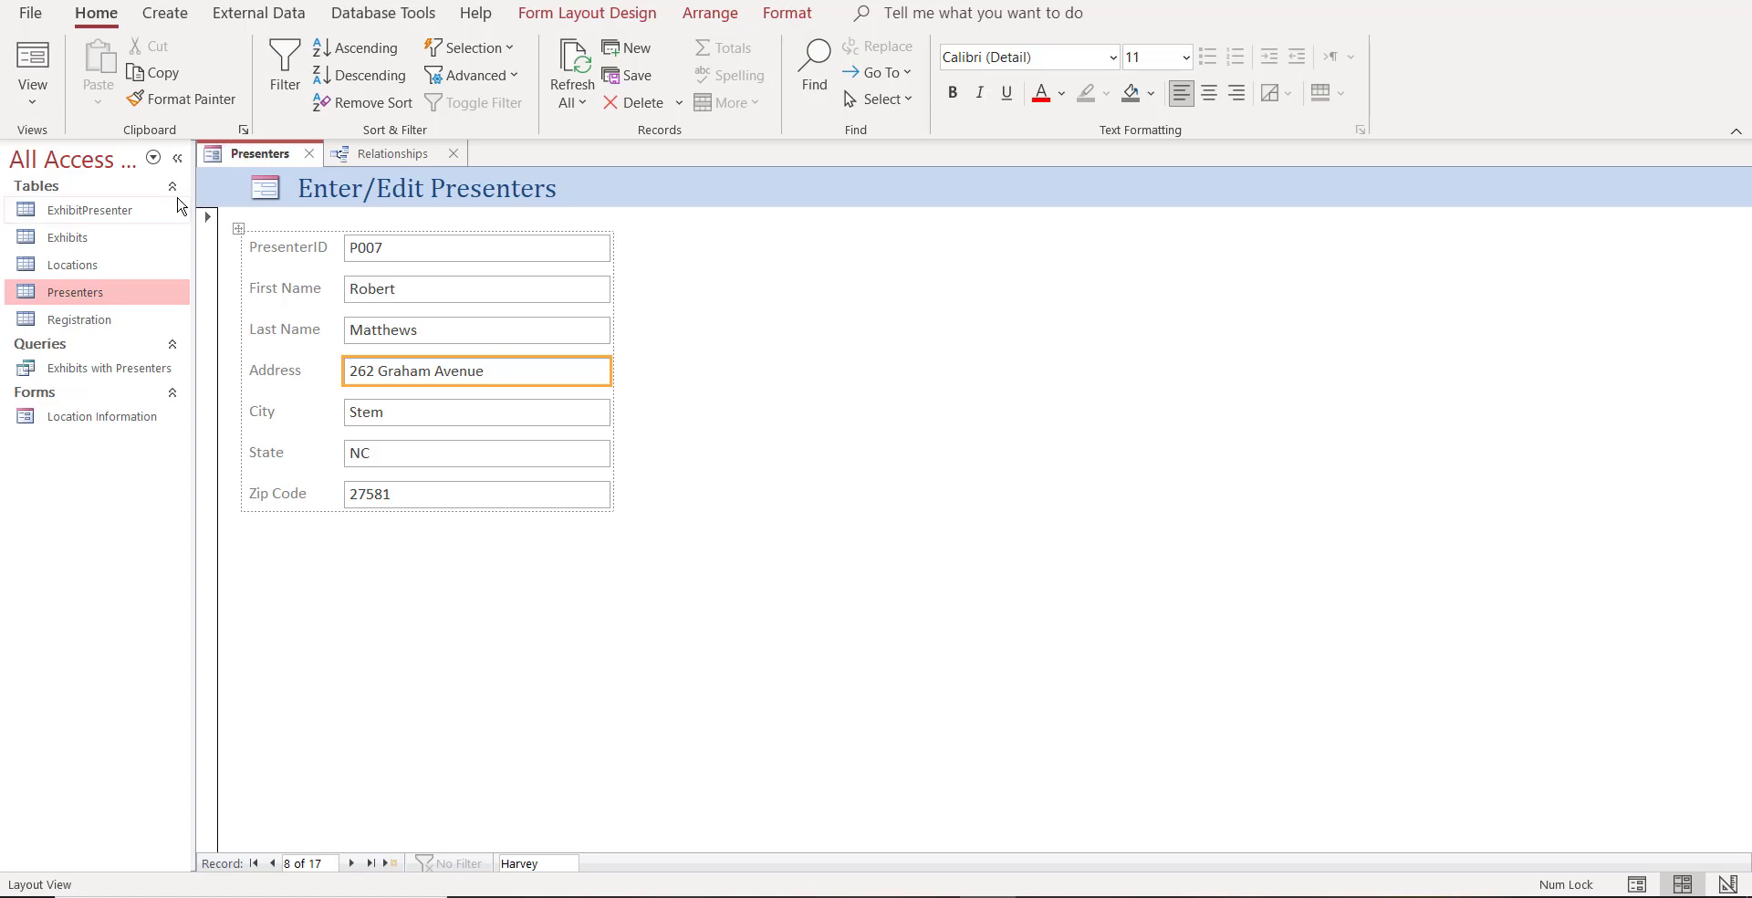
pyautogui.hotkey('ctrl', 's')
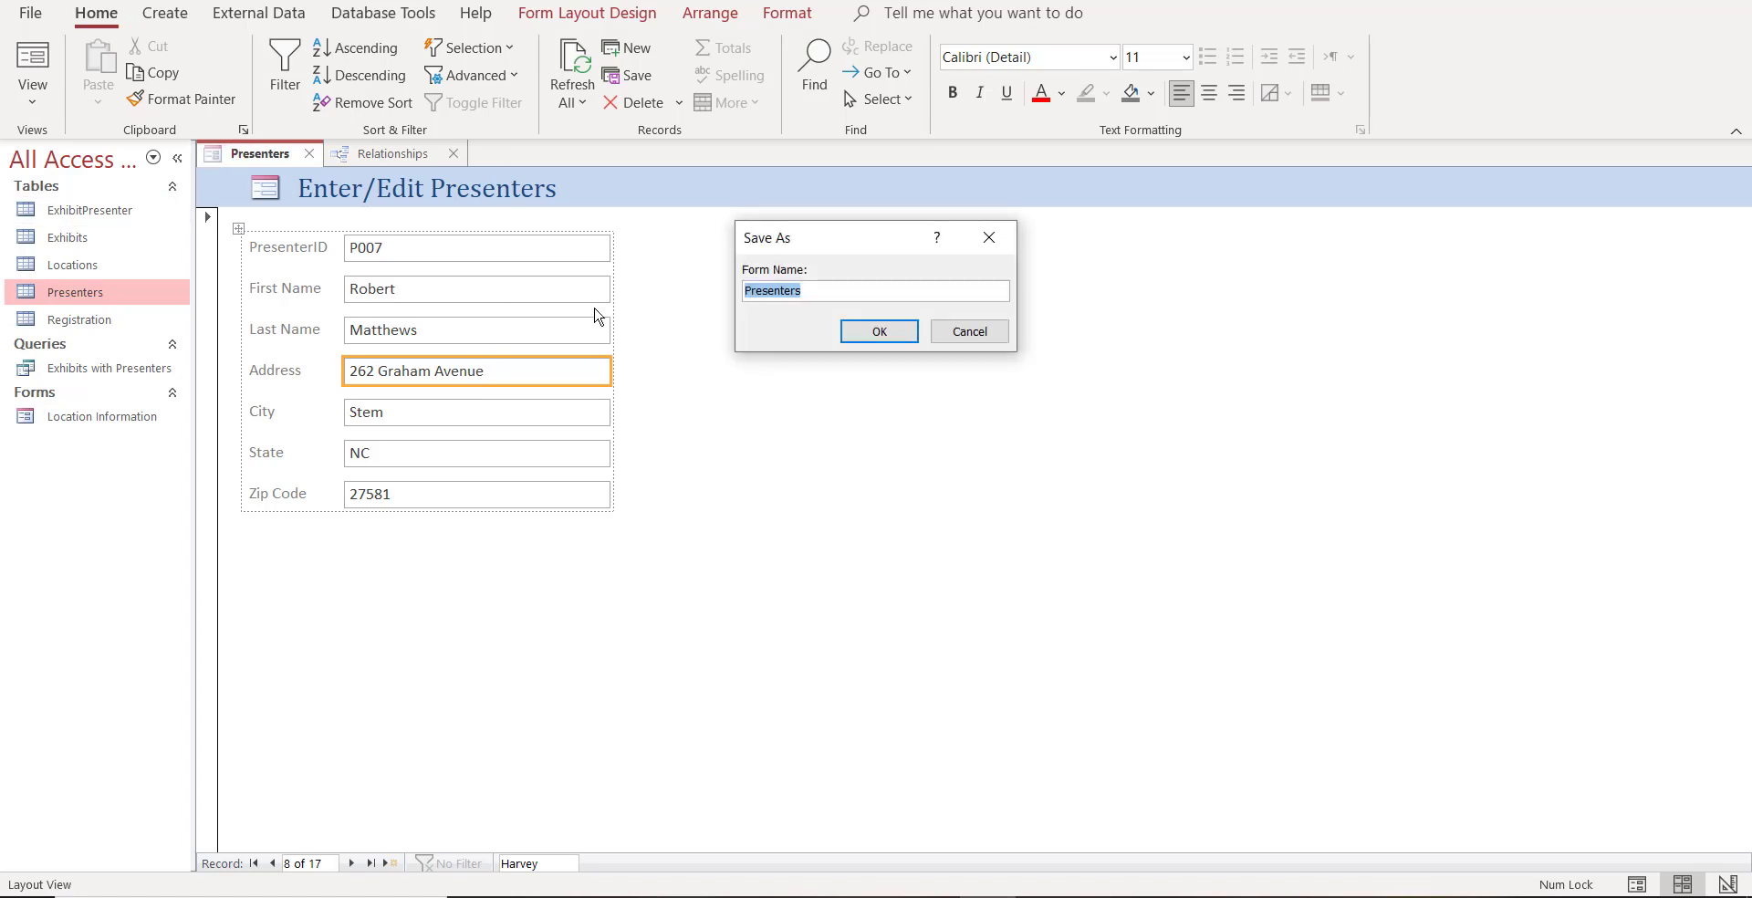
pyautogui.write('Edit')
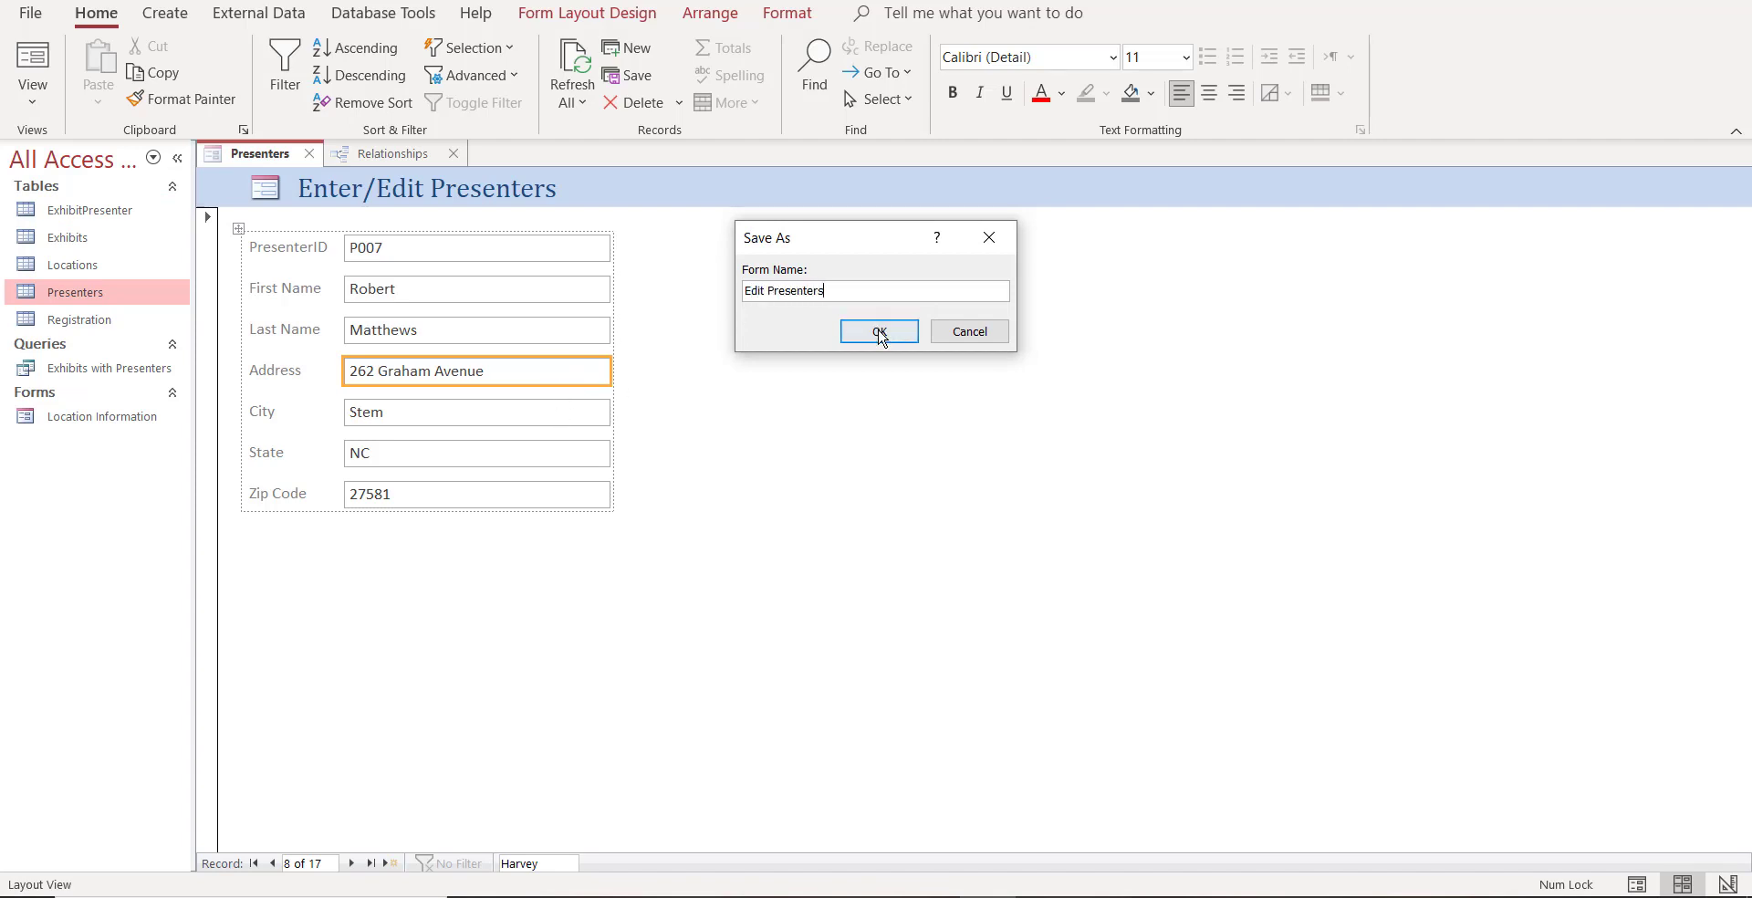
pyautogui.click(878, 330)
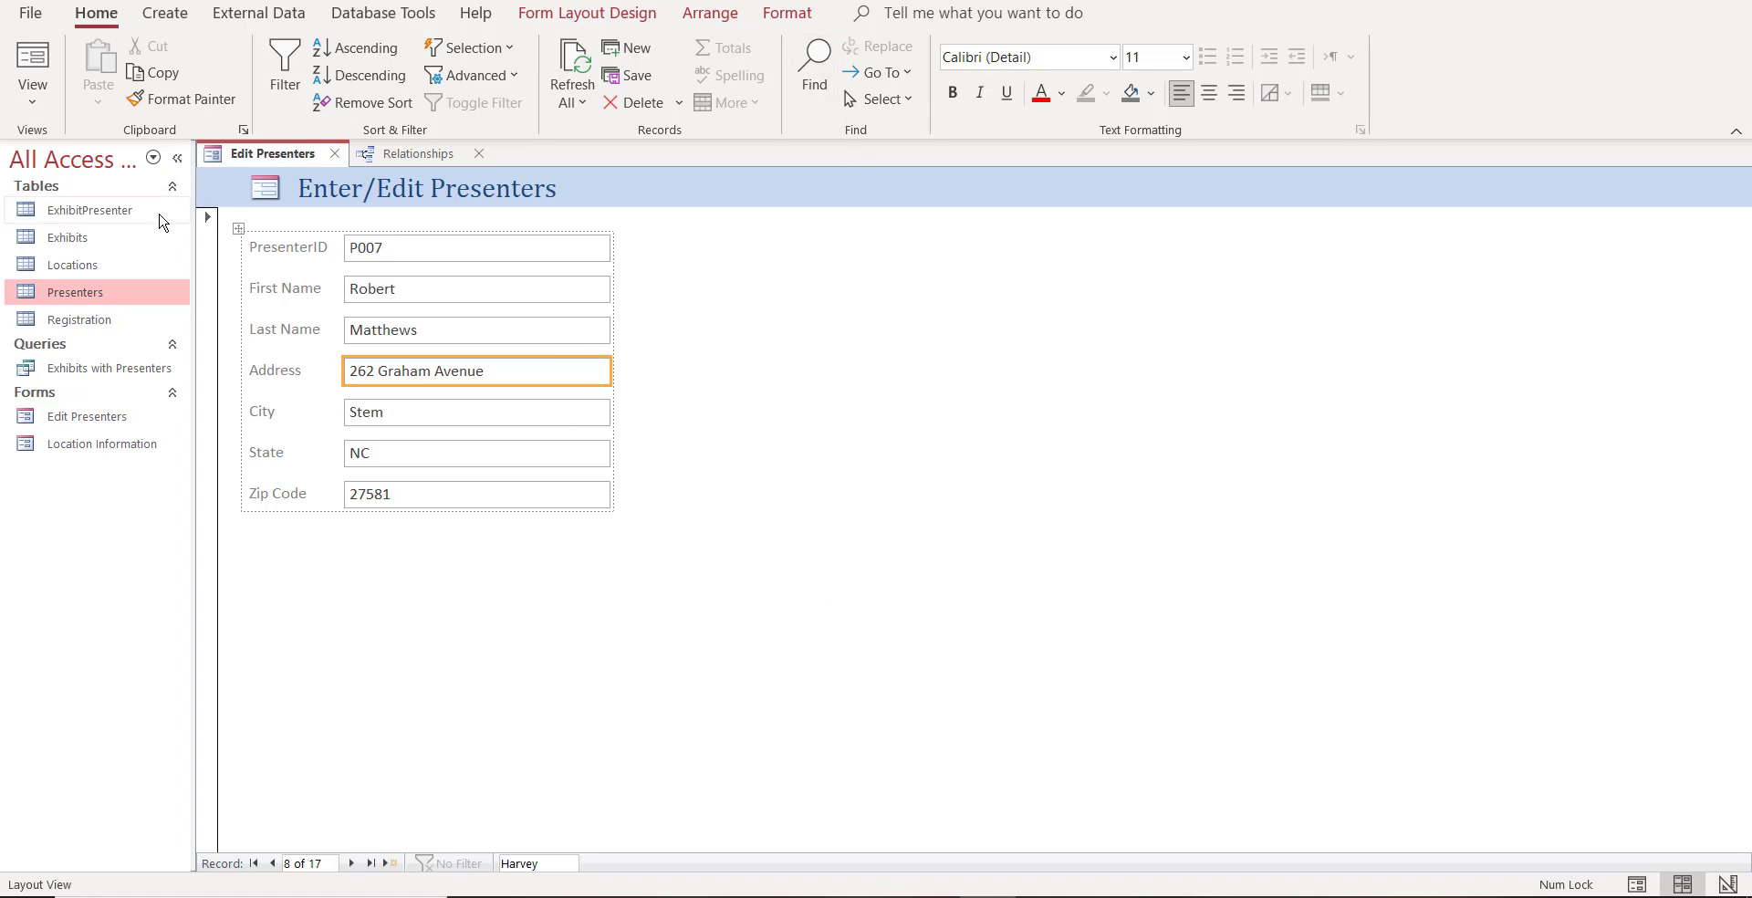
# - Close the Relationships window without saving its layout changes, and close the Edit Presenters form
pyautogui.click(478, 153)
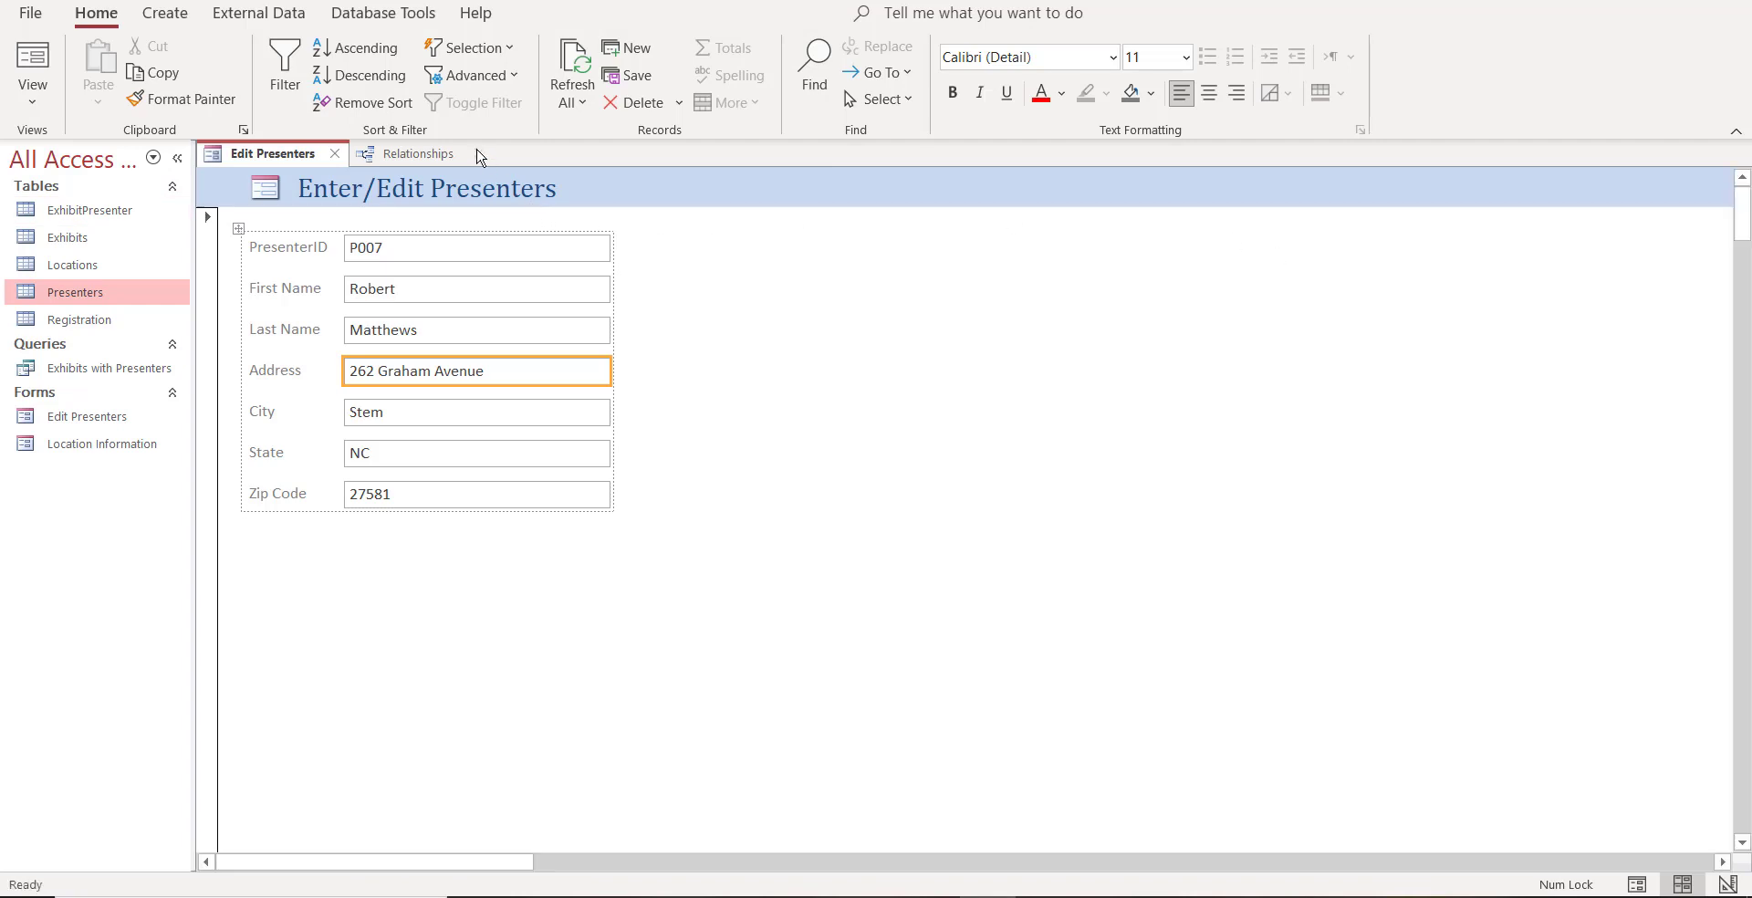
pyautogui.click(858, 507)
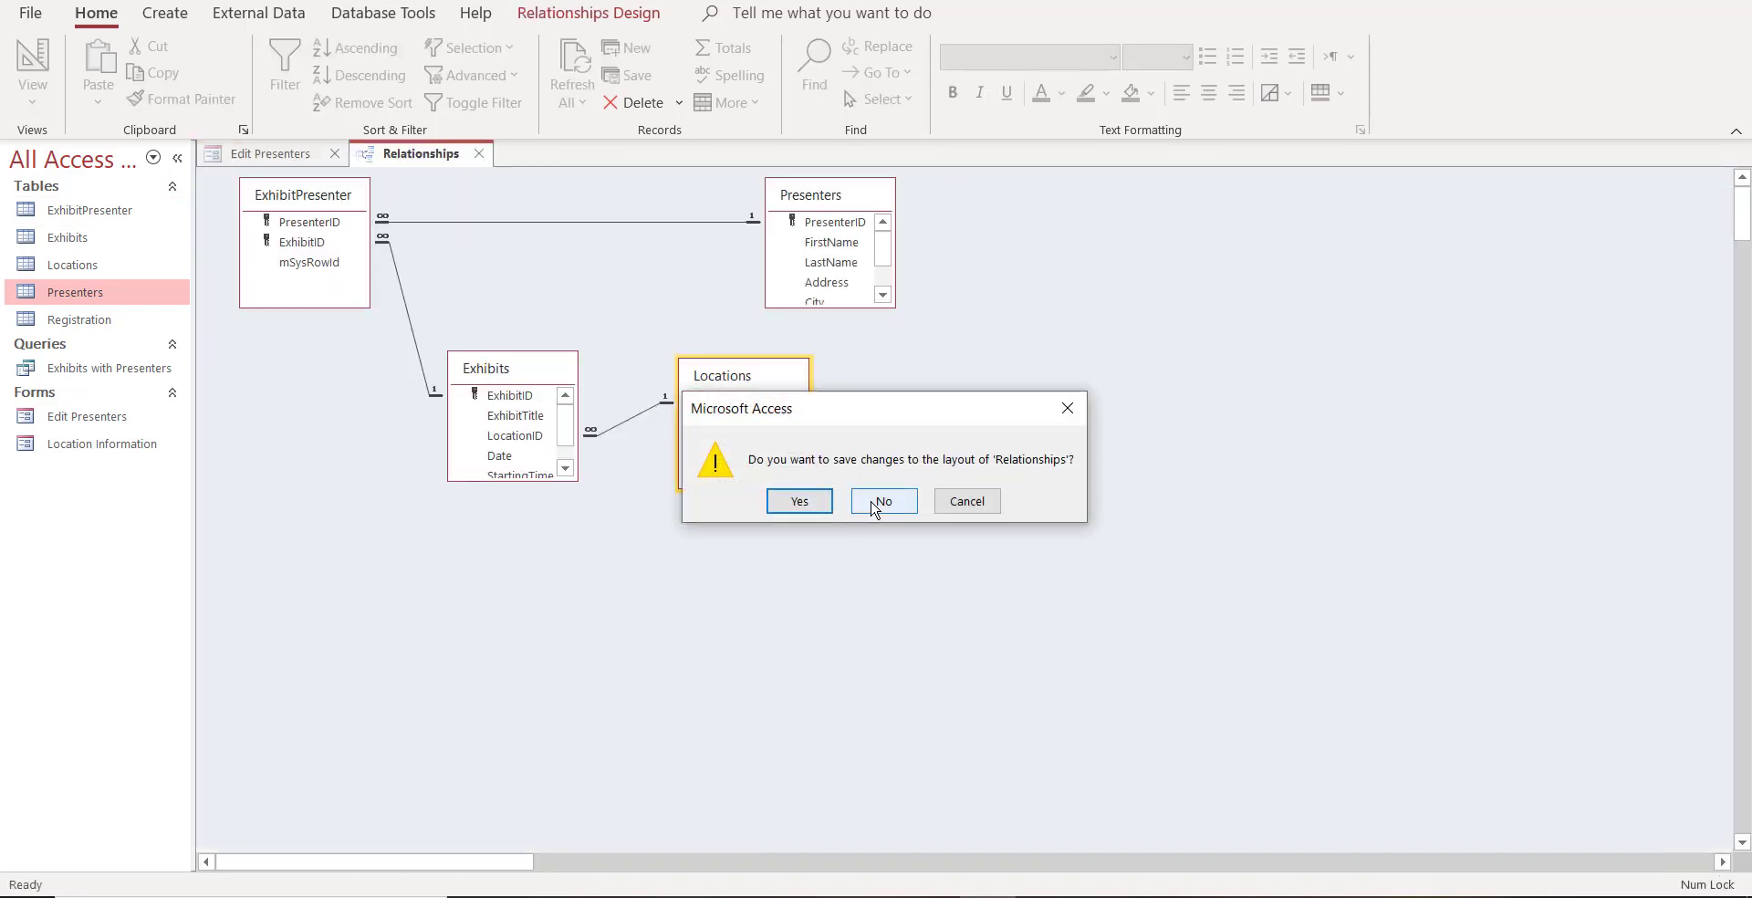
pyautogui.click(334, 155)
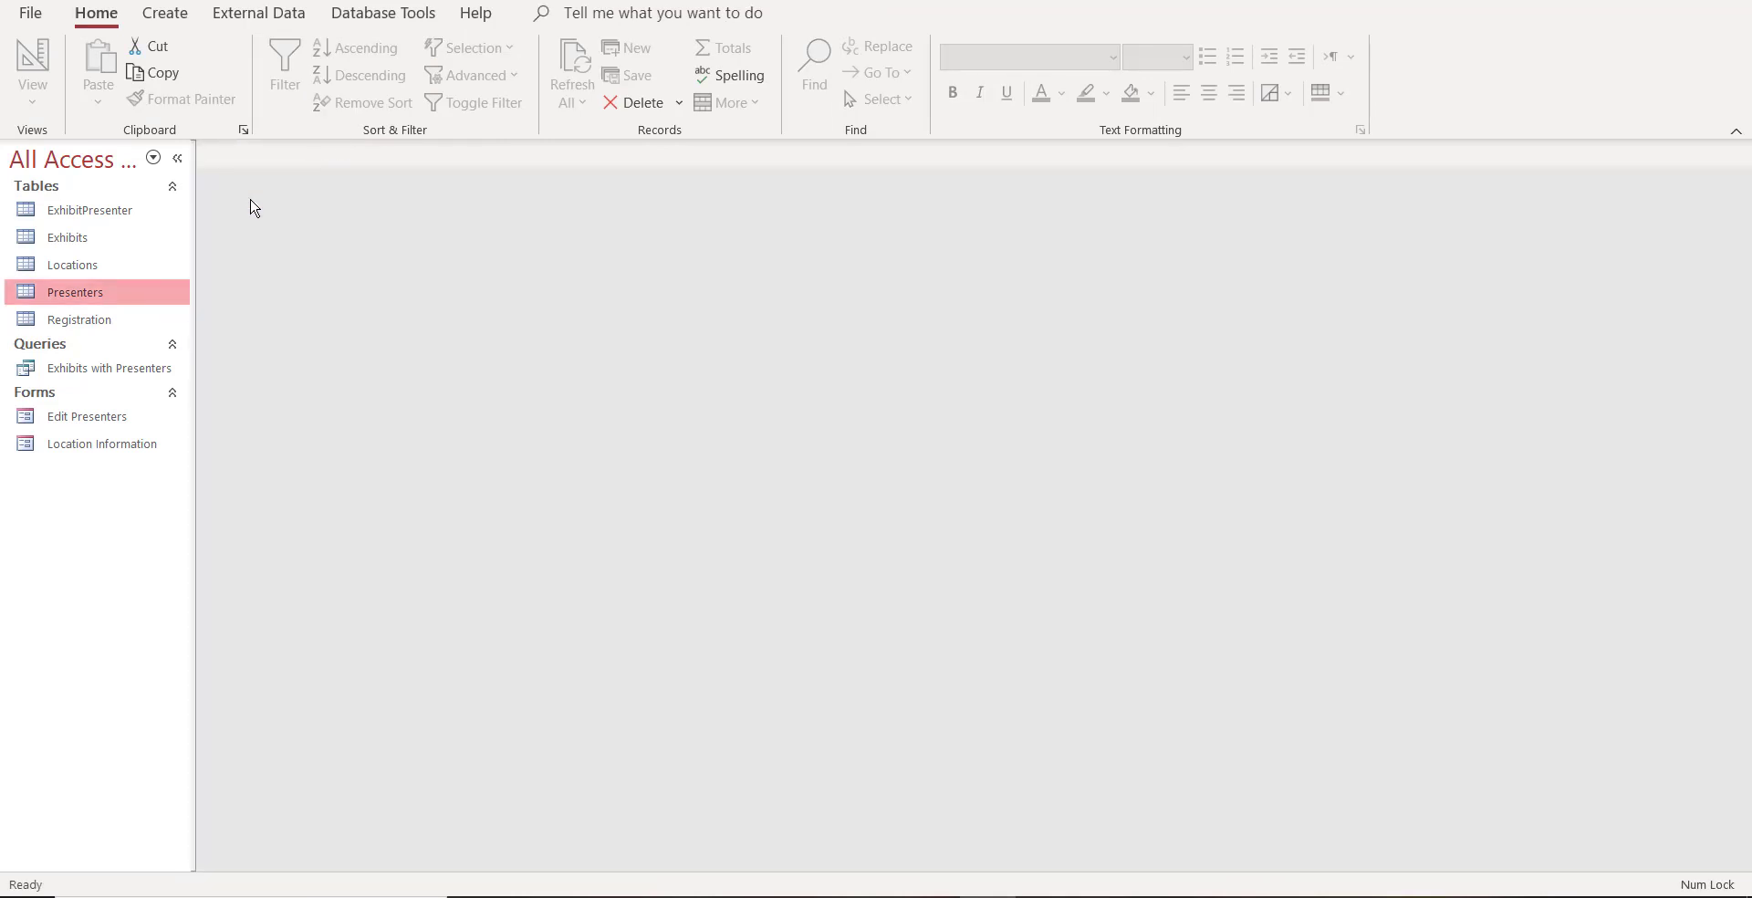
# - Start a new form with the Form Wizard and include all fields from the Presenters table
pyautogui.click(165, 15)
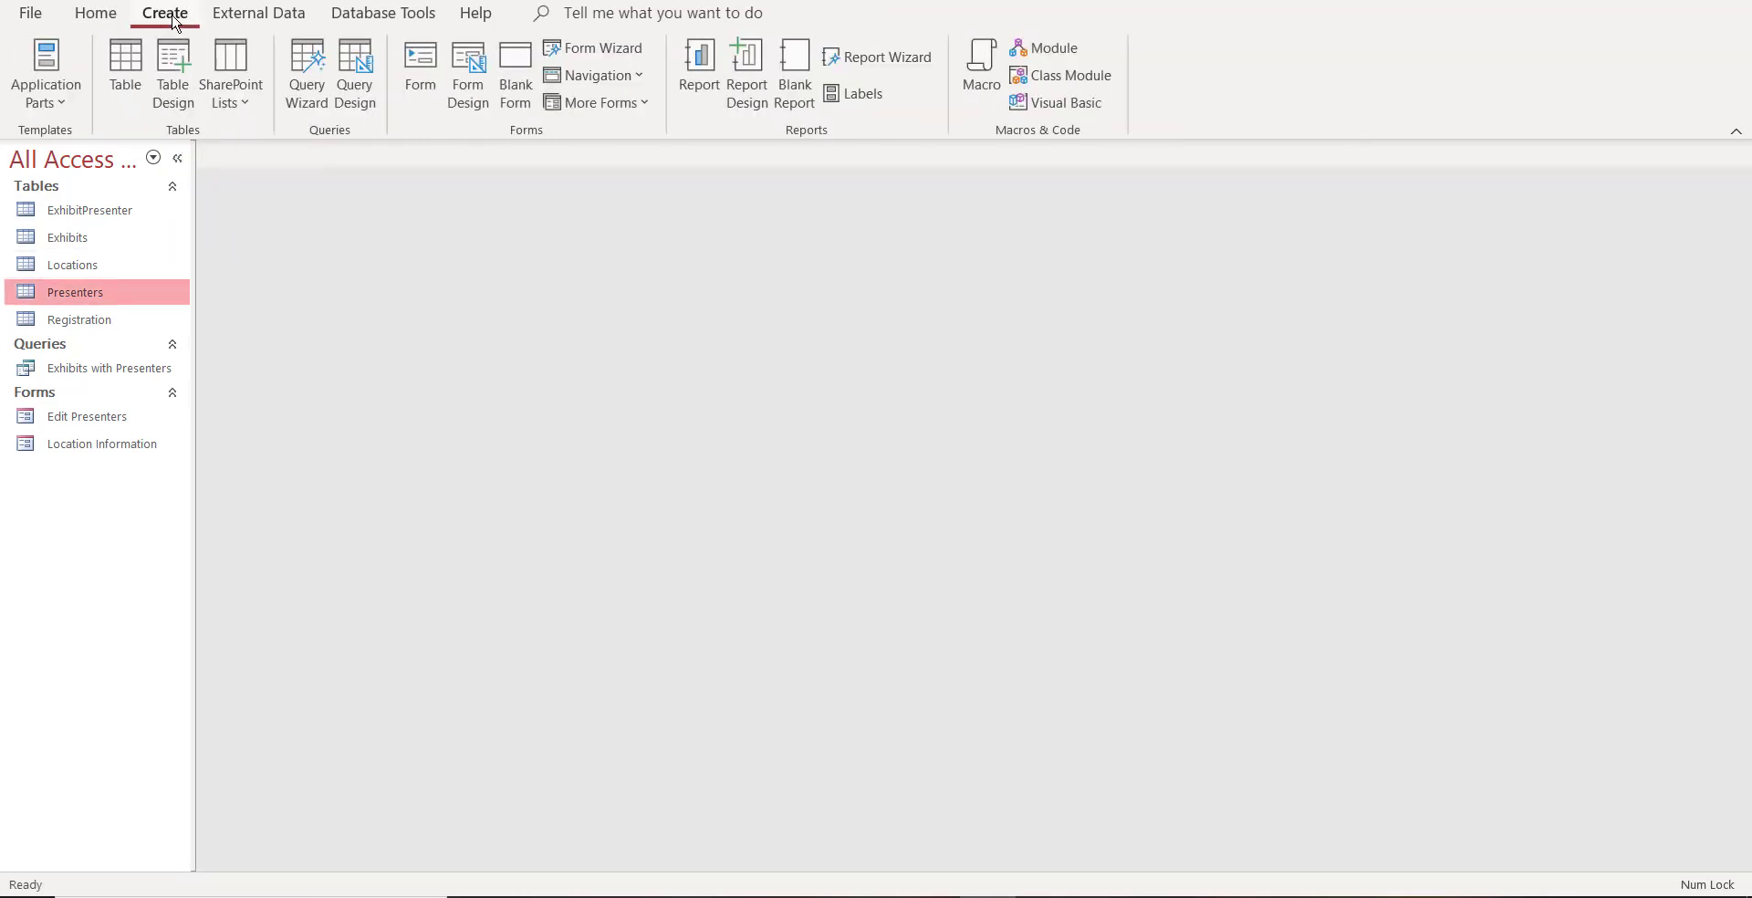
pyautogui.click(598, 49)
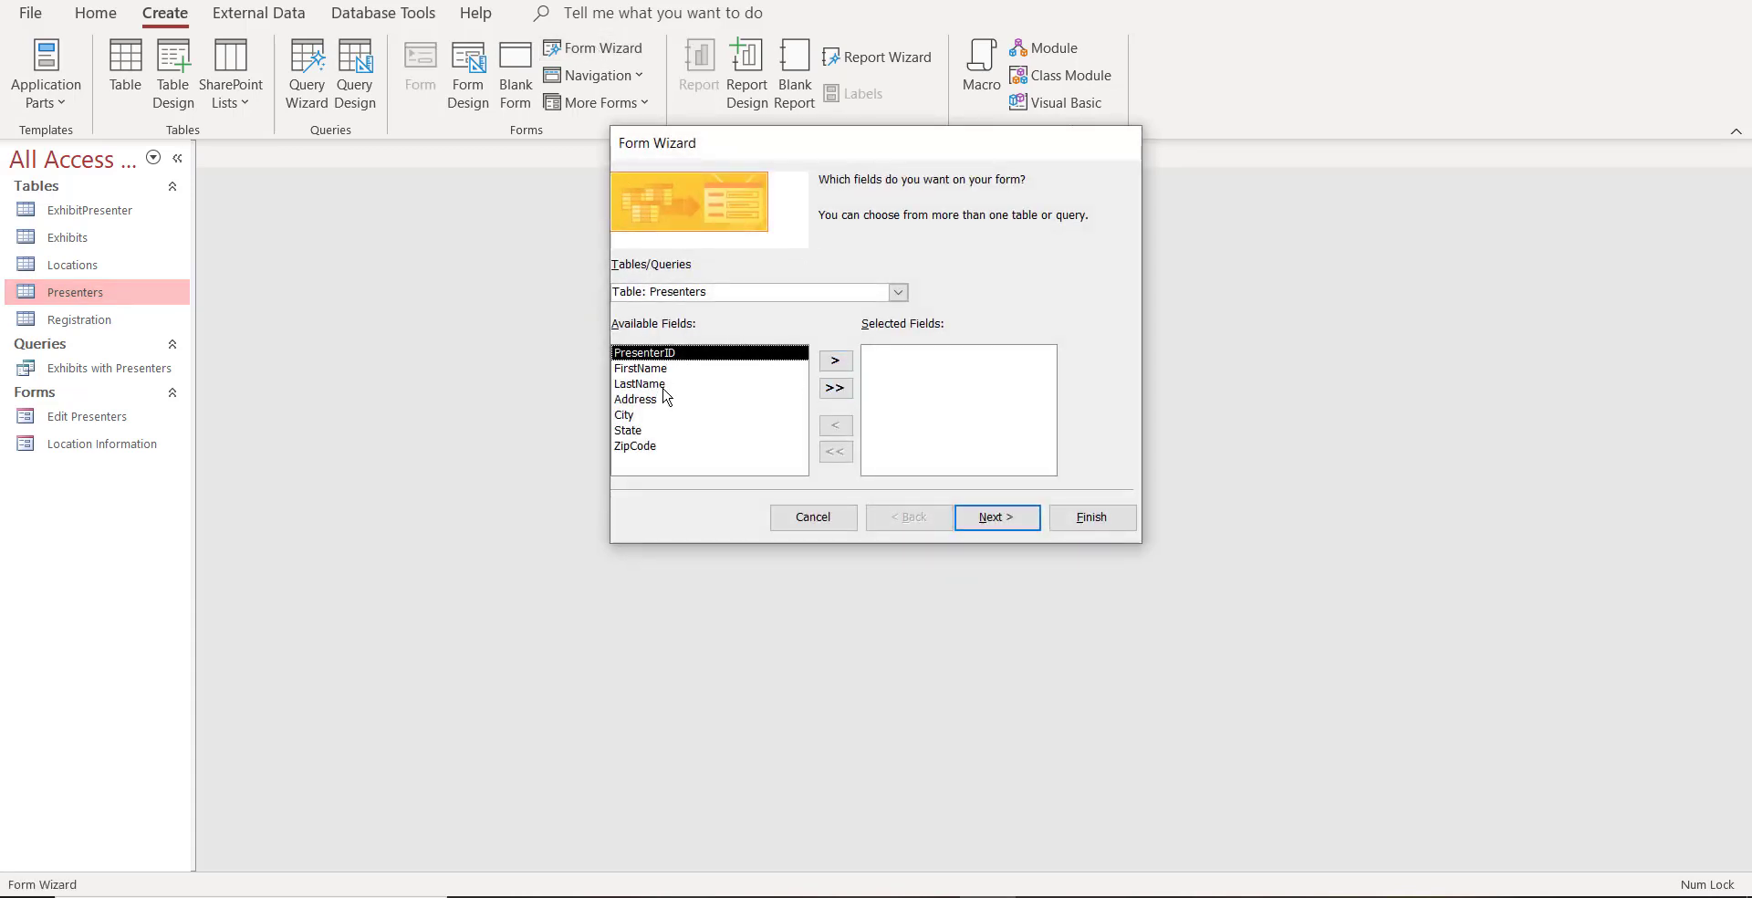
pyautogui.click(839, 391)
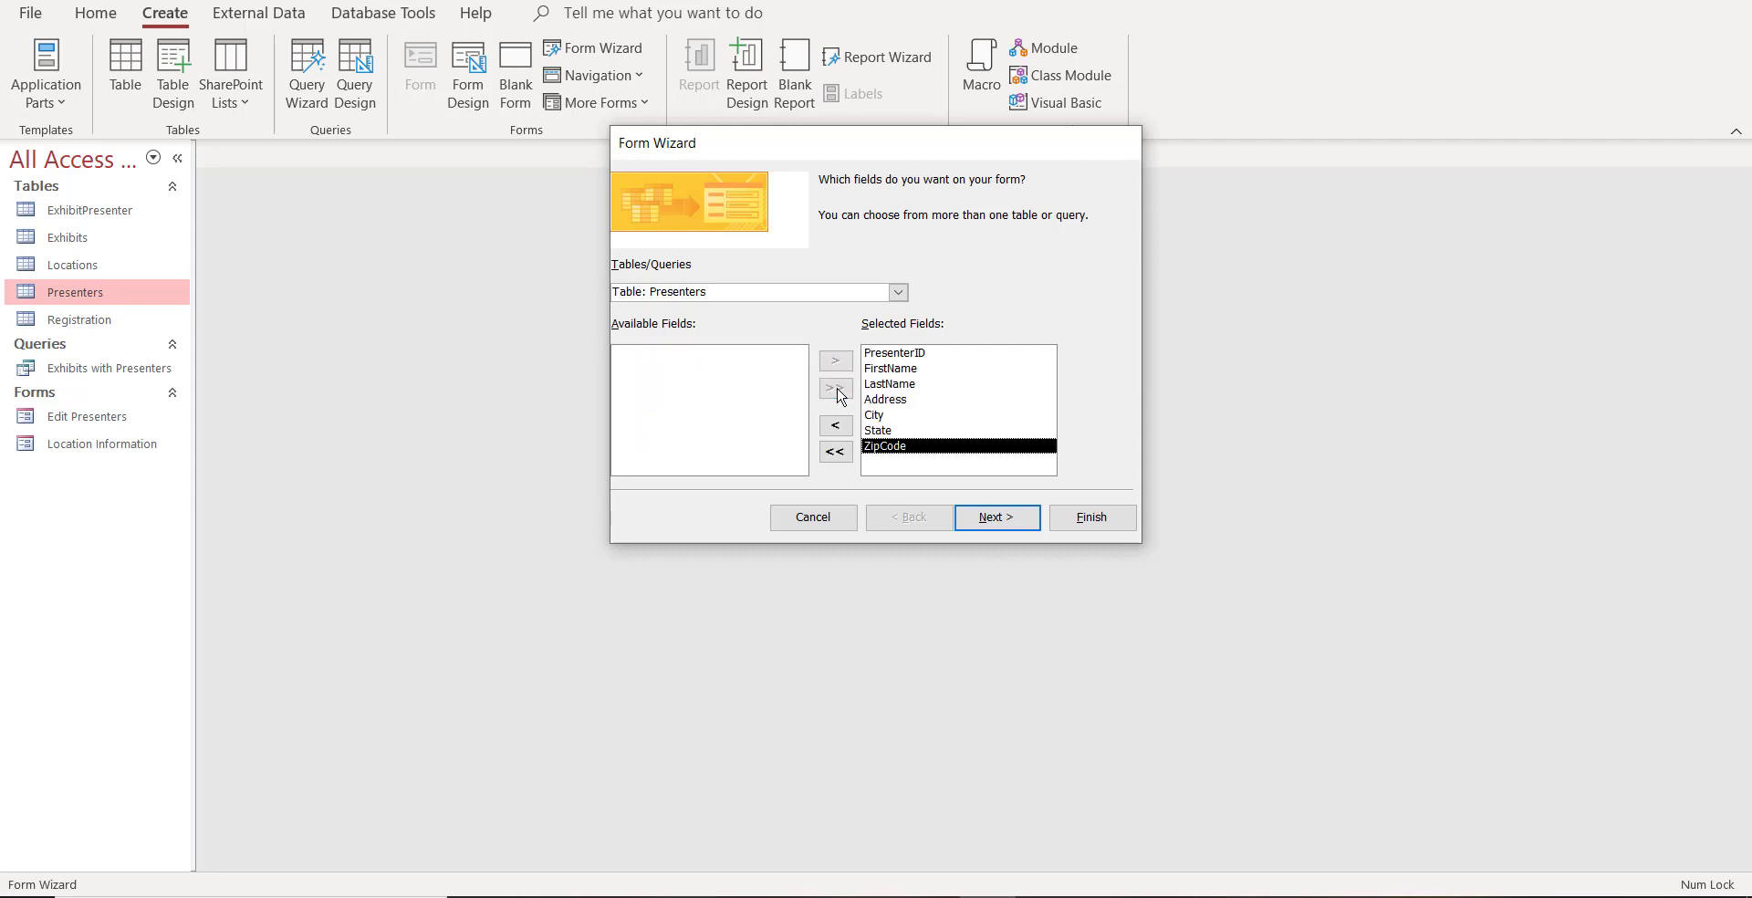
pyautogui.click(990, 519)
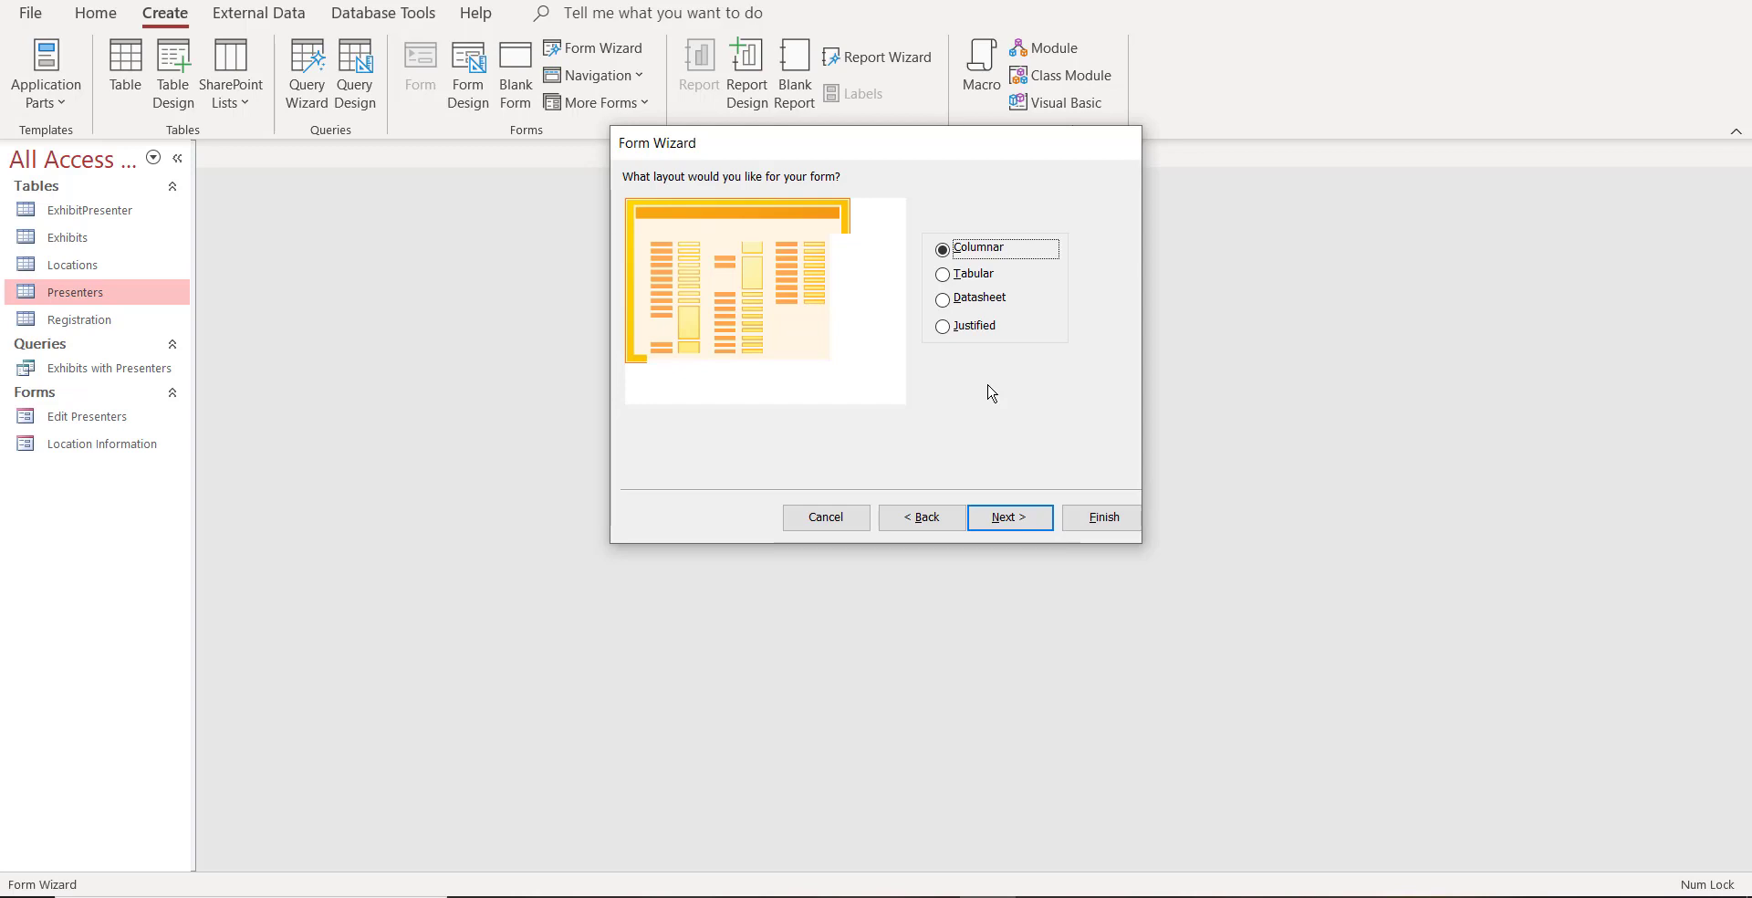
# - Preview the Tabular form layout, then choose the Columnar layout for the new form
pyautogui.click(954, 284)
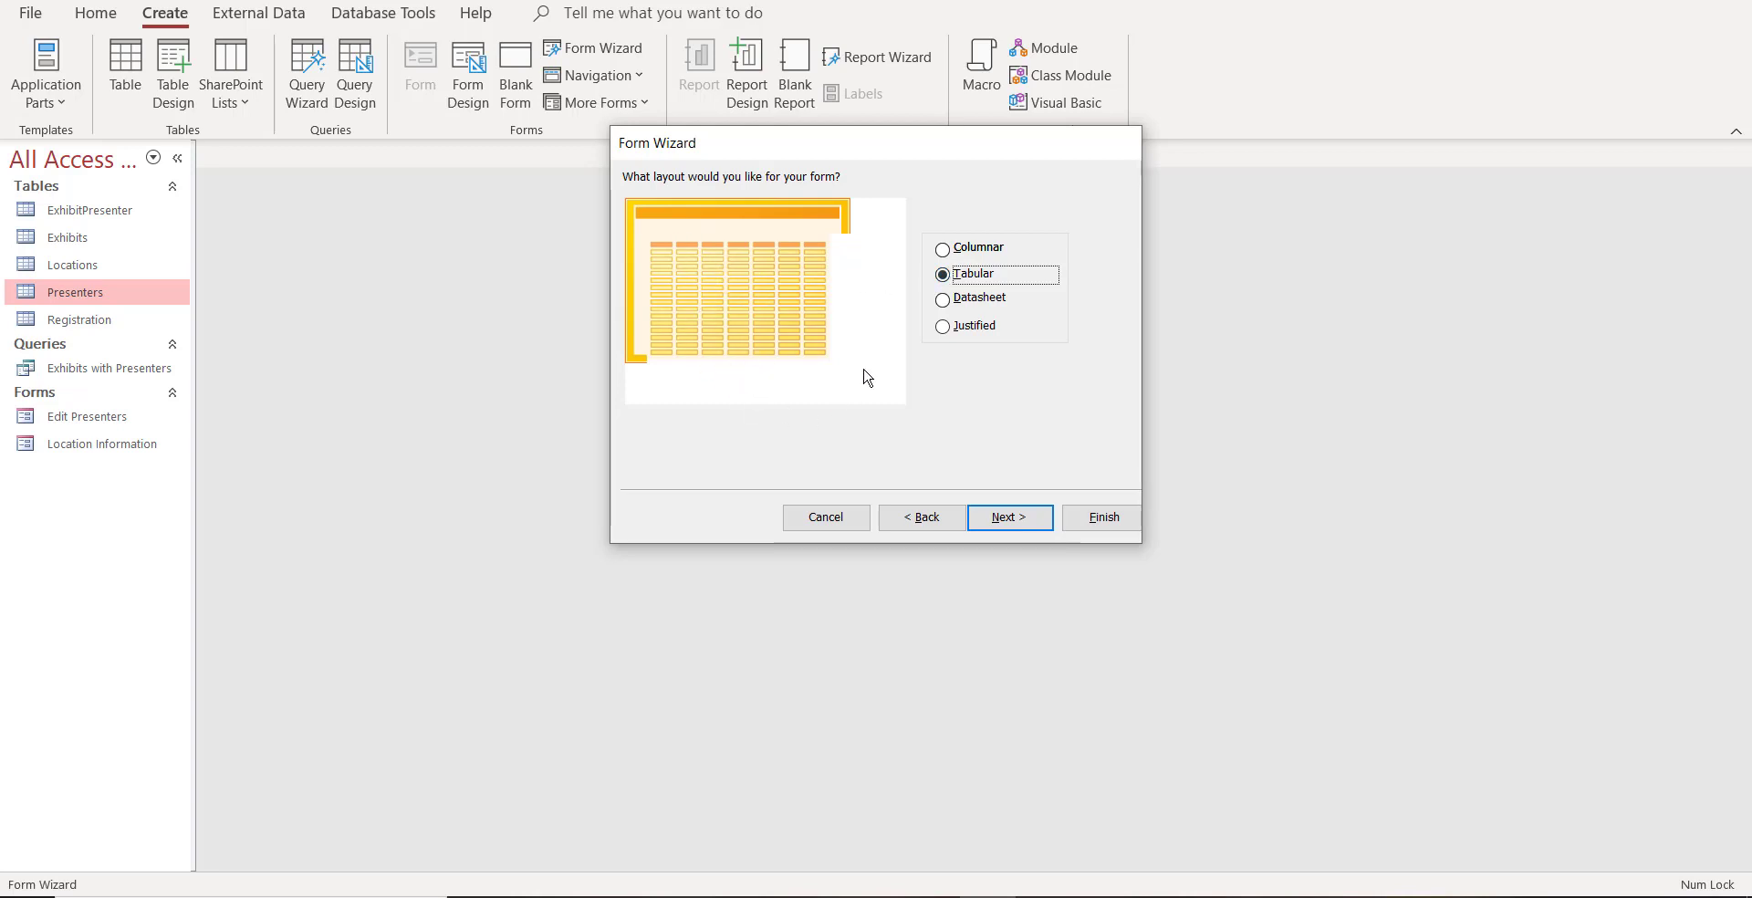
pyautogui.click(951, 252)
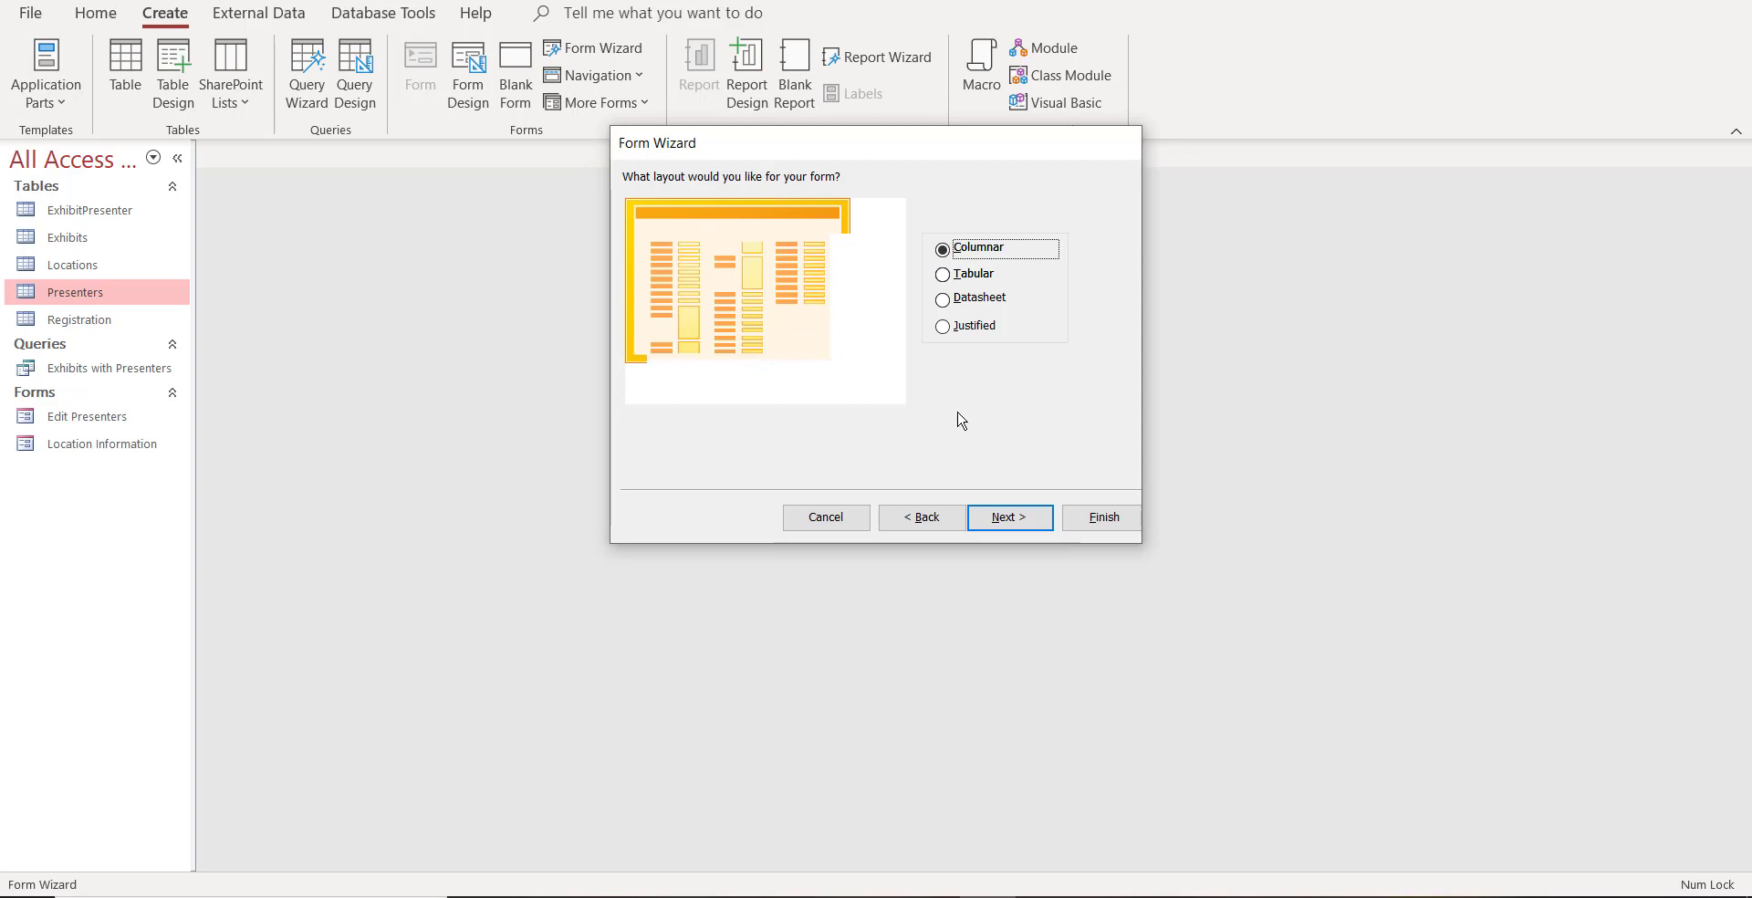
pyautogui.click(1027, 528)
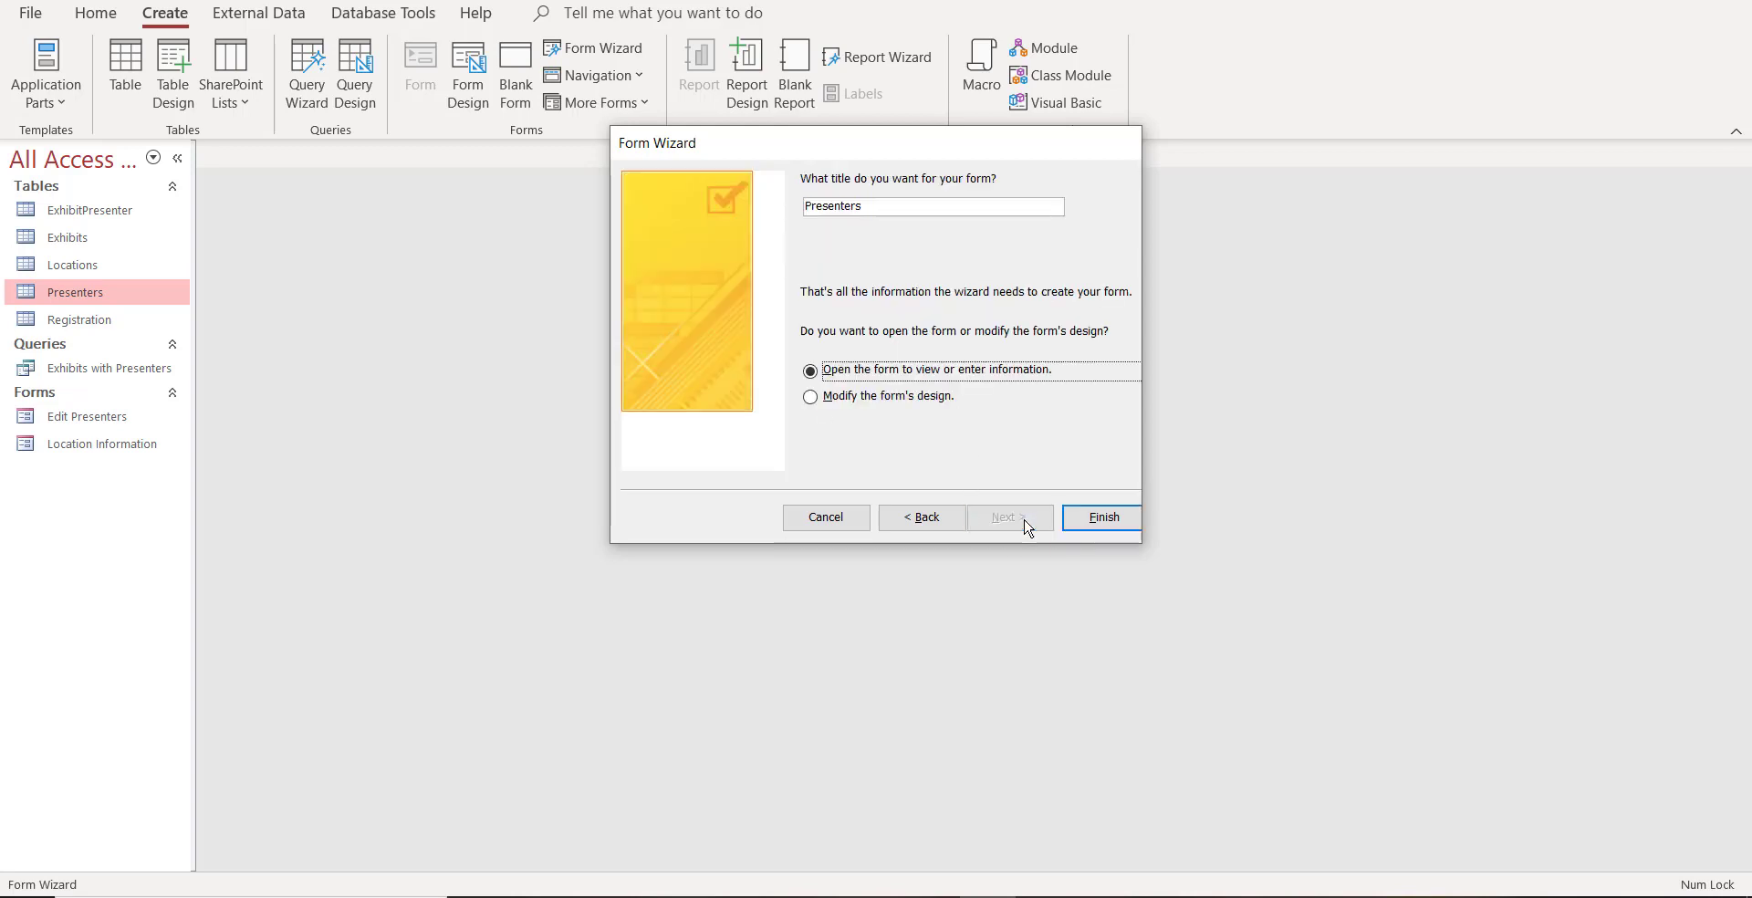
# - Title the new form "Edit Presenters2" and finish the wizard, opening the form to view its information
pyautogui.click(908, 209)
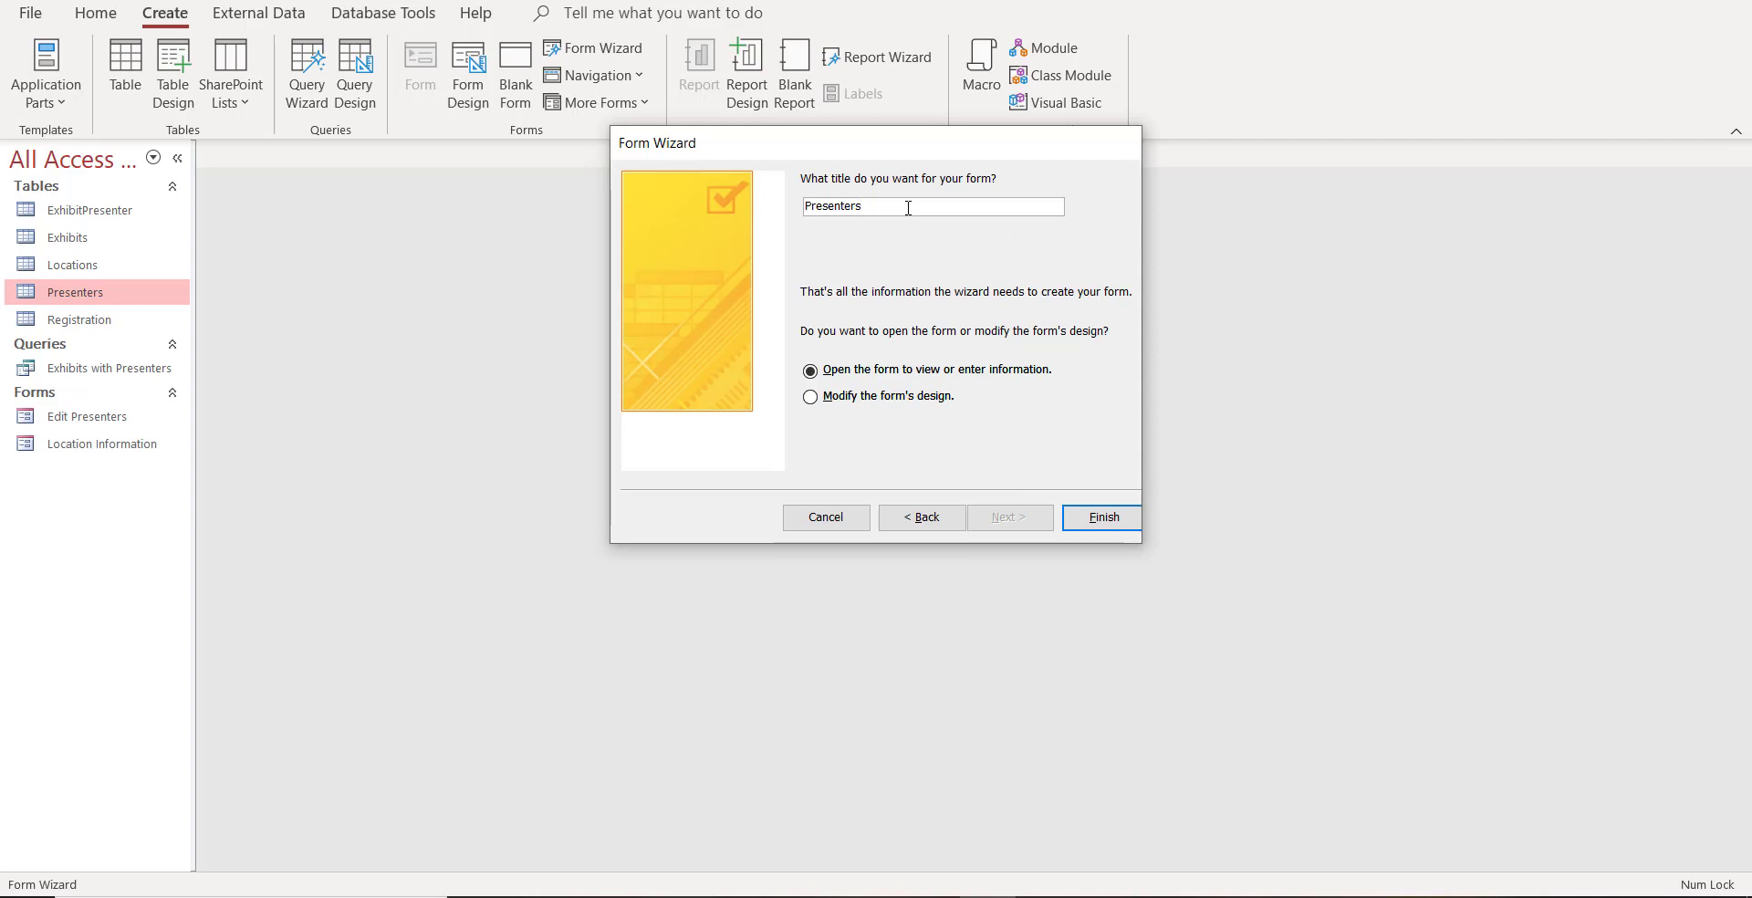
pyautogui.press('Home')
pyautogui.write('Edit')
pyautogui.click(1086, 516)
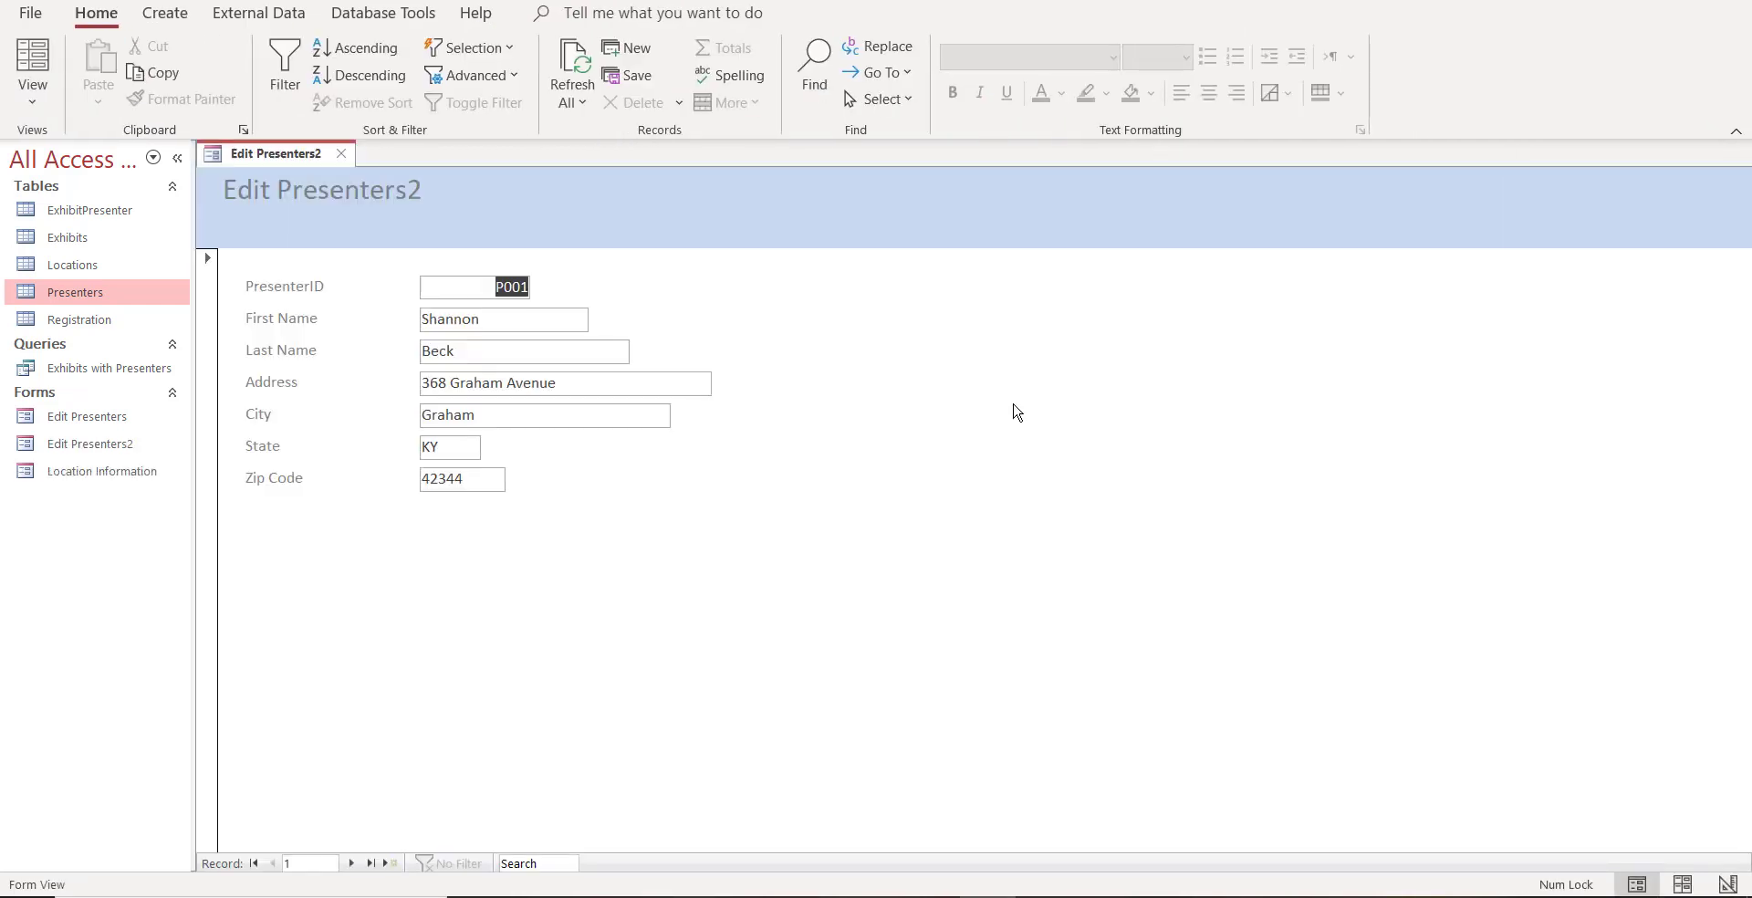